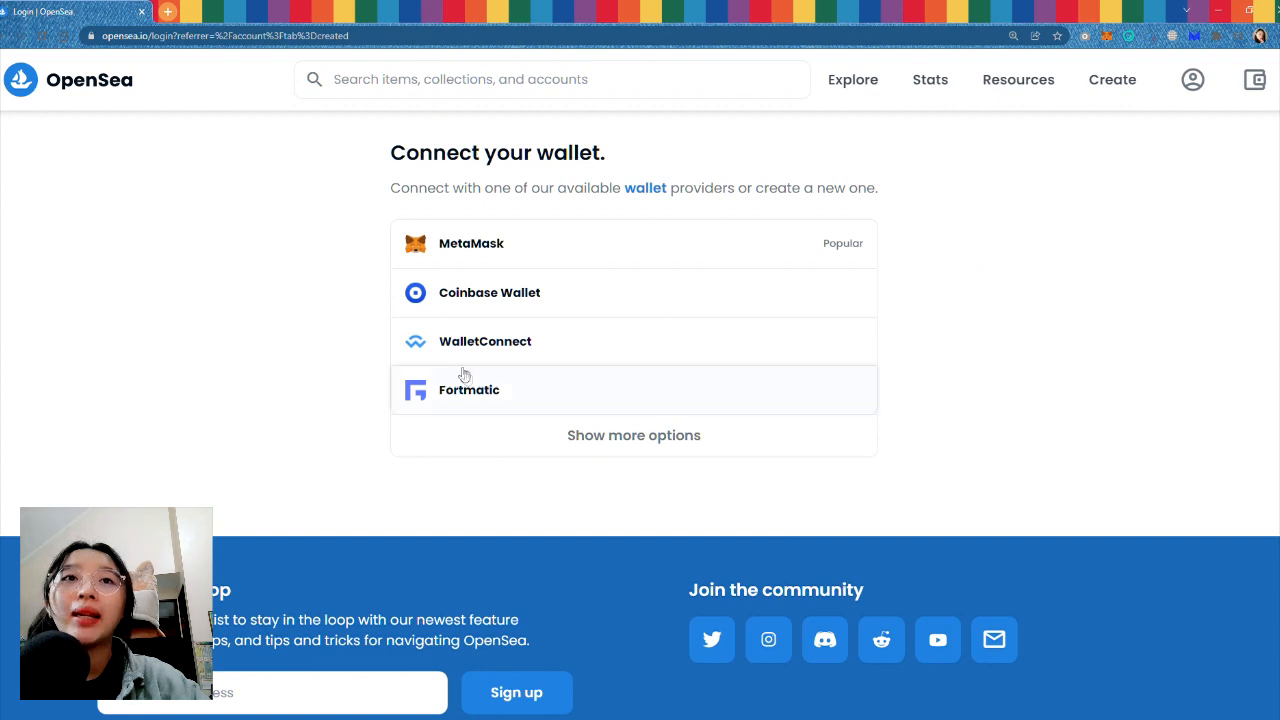
- Expand the full list of wallet providers and connect with the MetaMask wallet
left_click(574, 436)
scroll(546, 552, "down", 1)
scroll(546, 552, "down", 2)
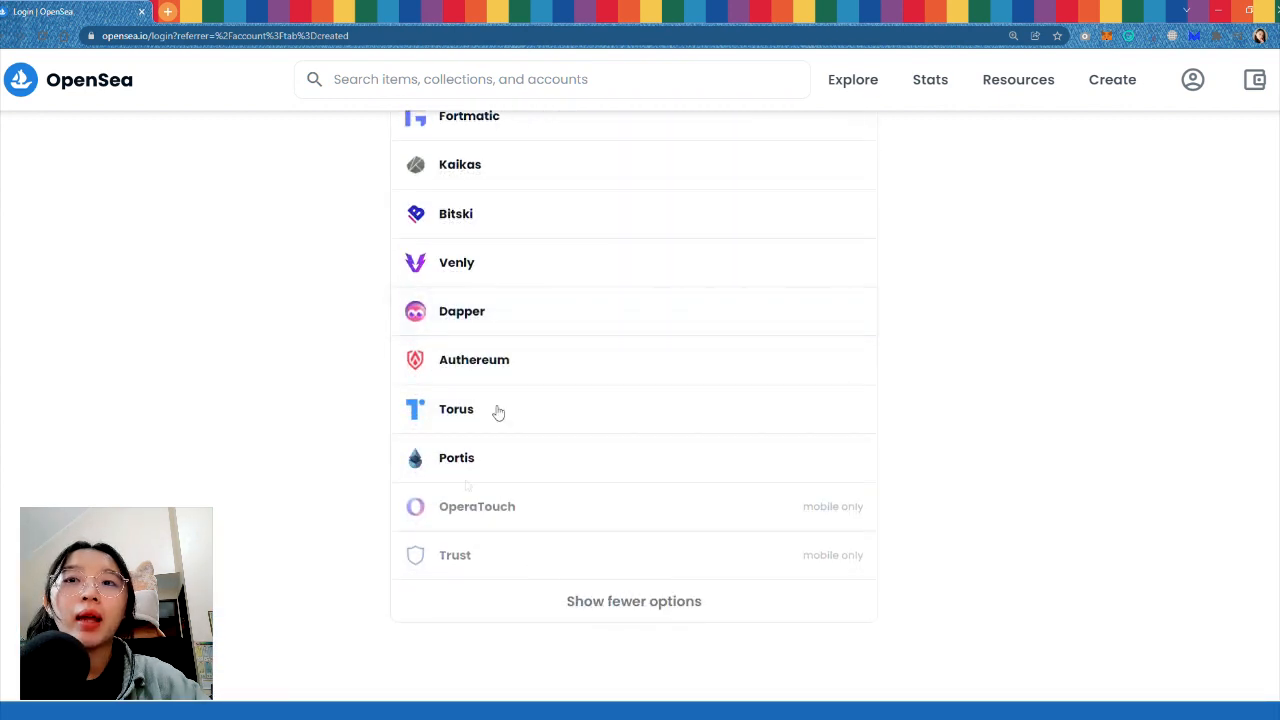
scroll(650, 497, "up", 3)
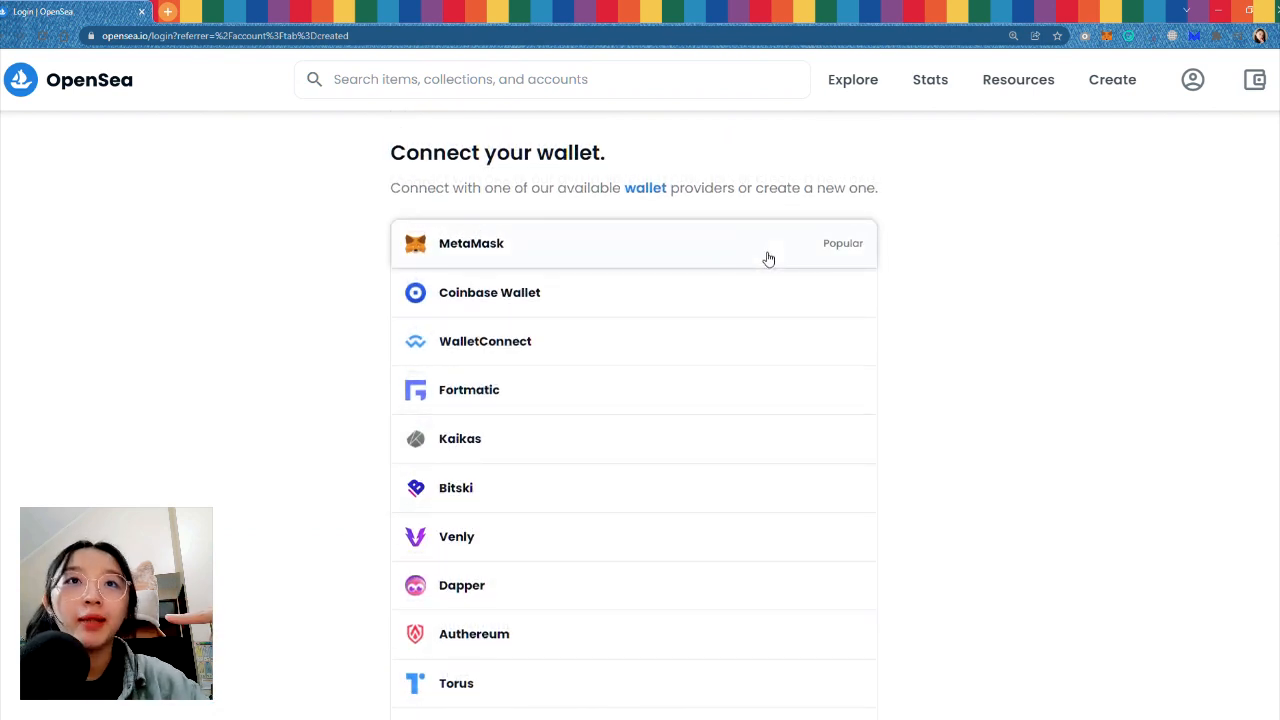
left_click(768, 259)
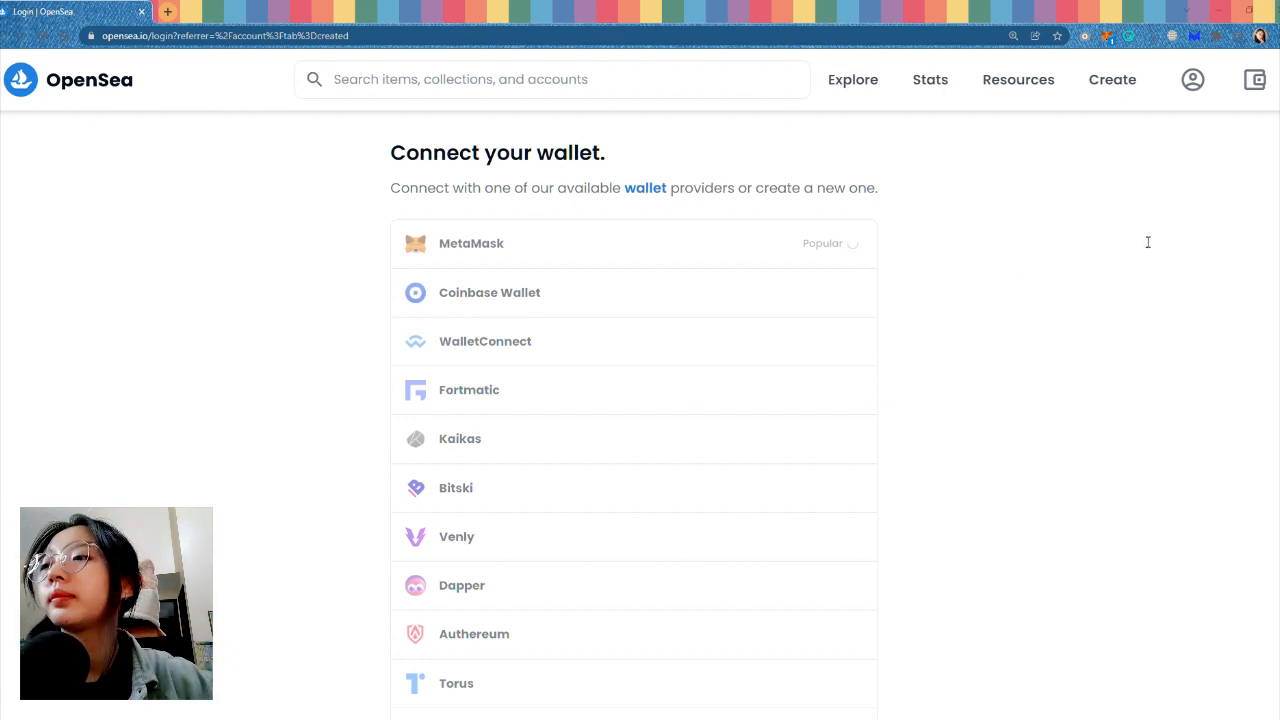
left_click(540, 243)
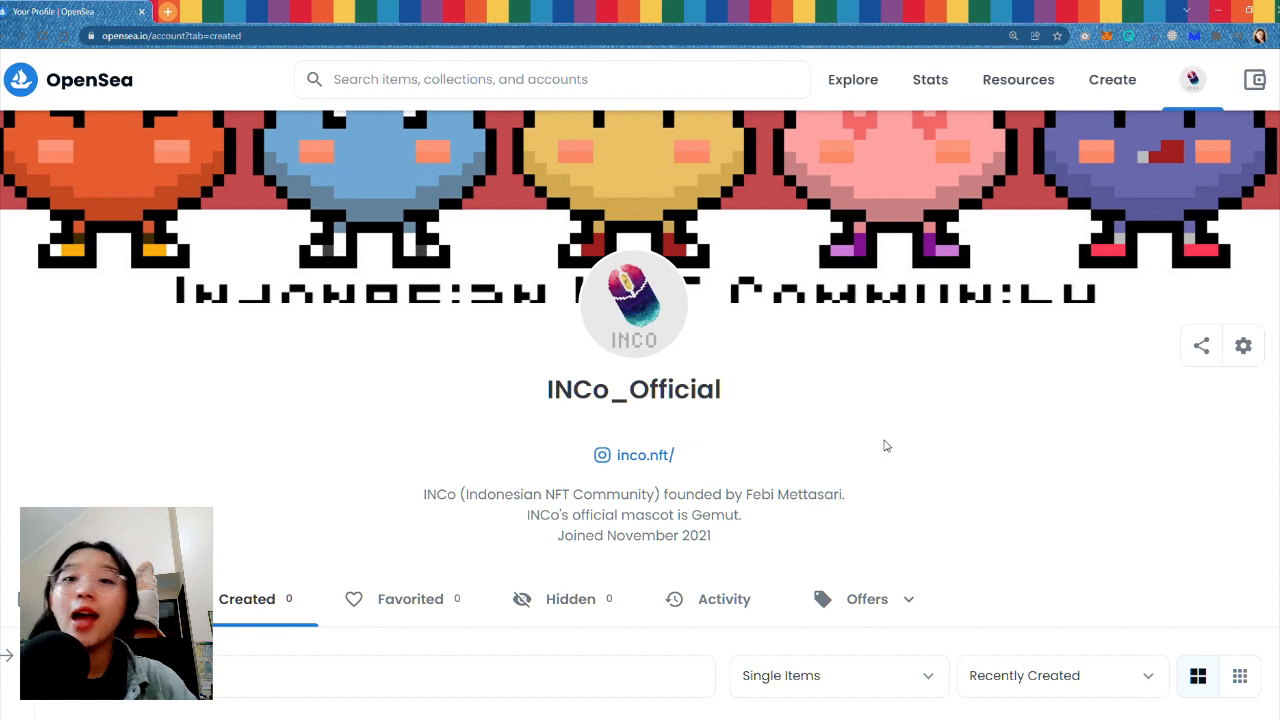
- Start creating a new item and sign the MetaMask signature request
scroll(871, 409, "down", 1)
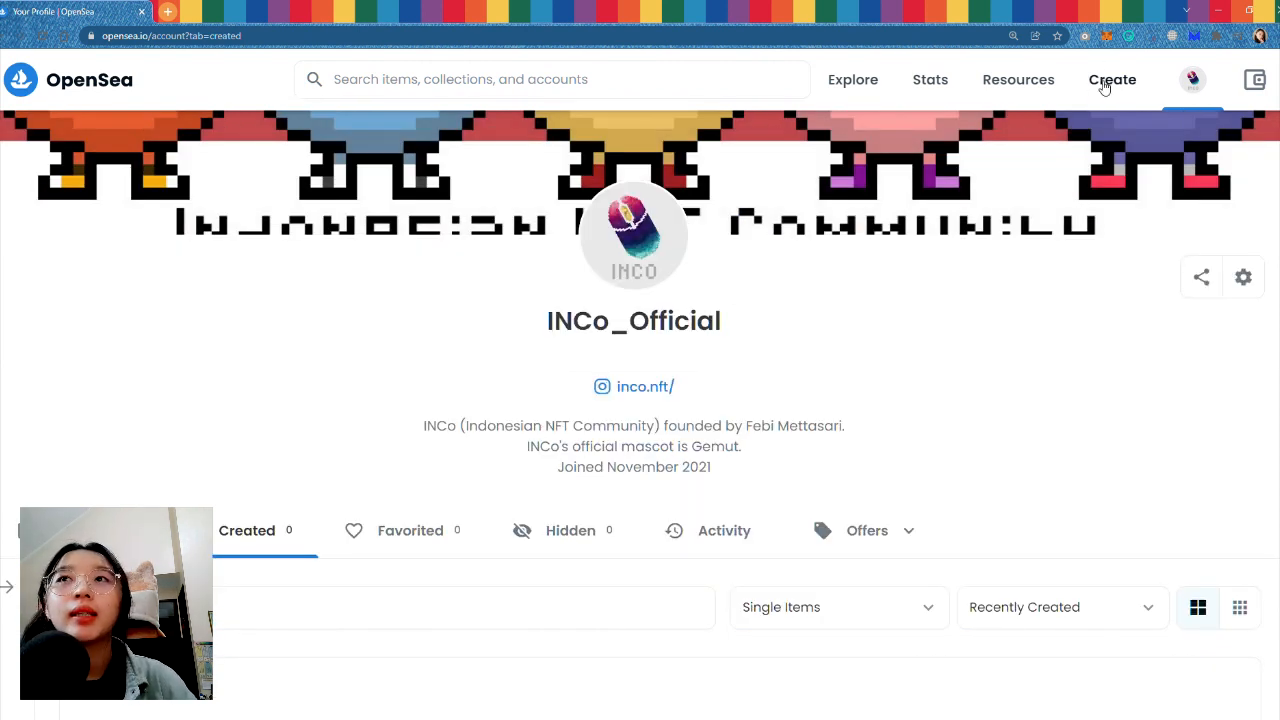
left_click(1104, 85)
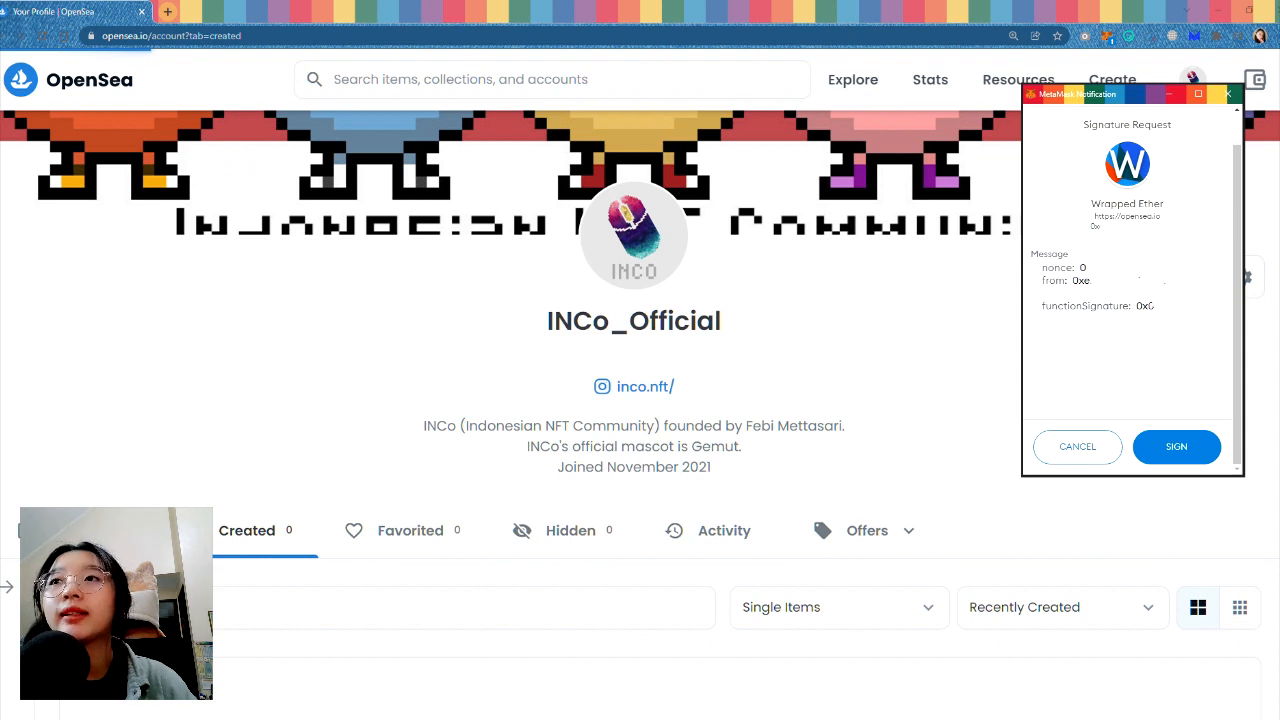
left_click(1176, 446)
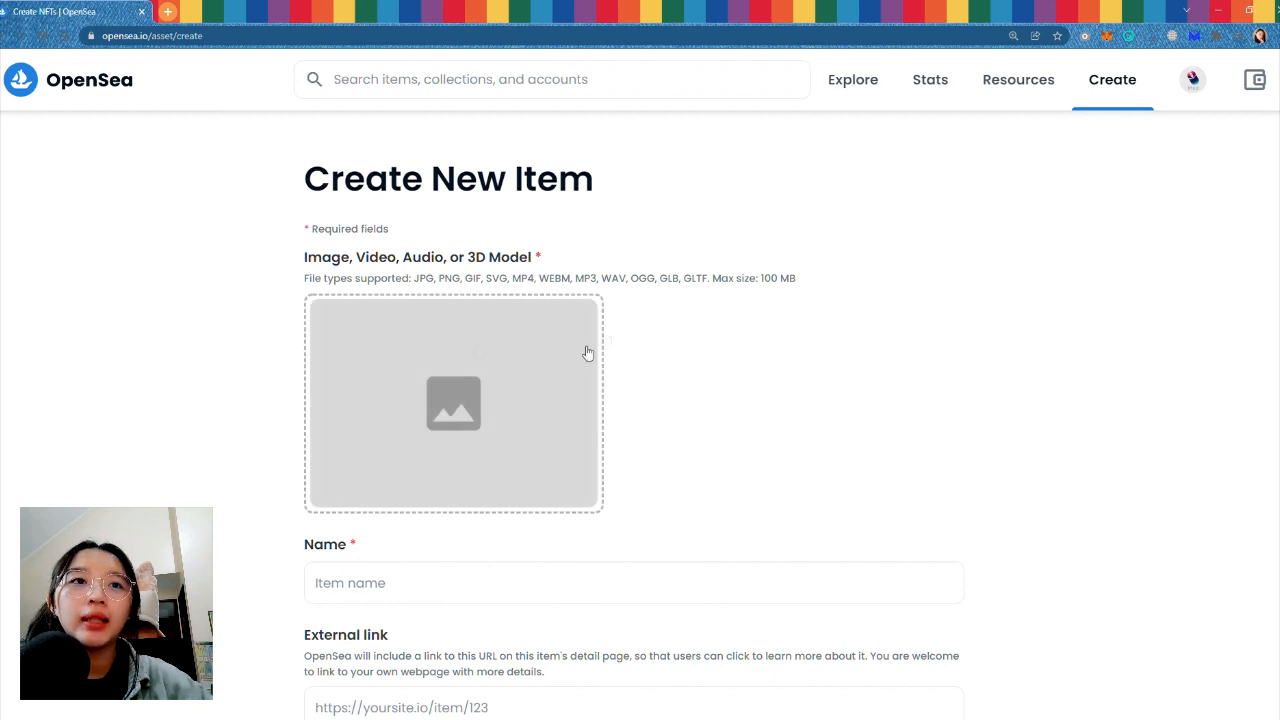
- Look through the fields of the new item form and check which collections can be selected
scroll(541, 386, "down", 6)
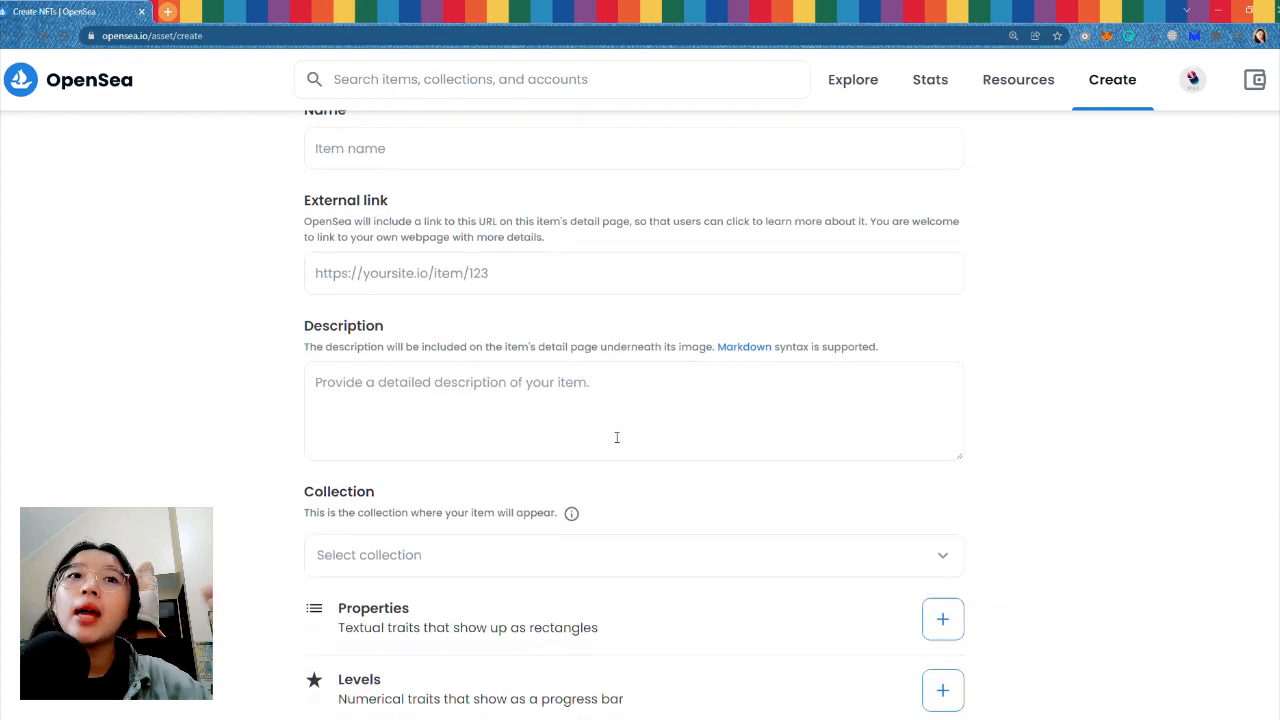
scroll(612, 445, "down", 6)
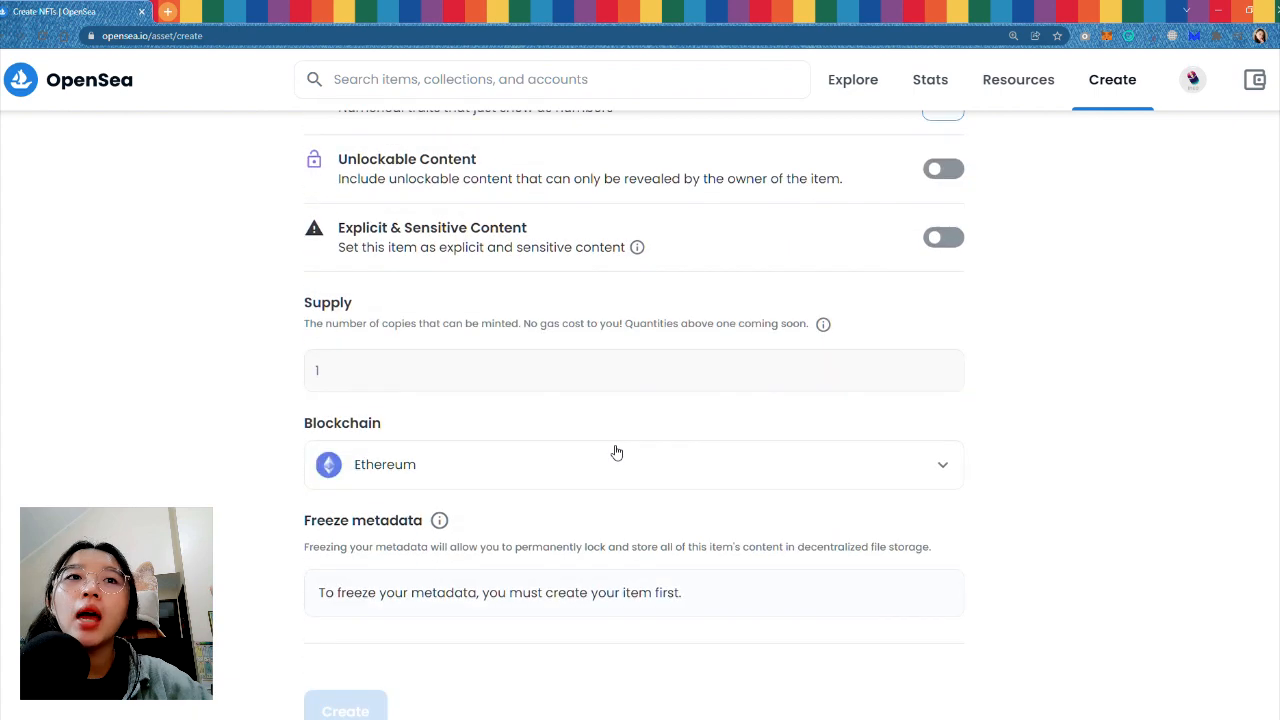
scroll(612, 453, "up", 8)
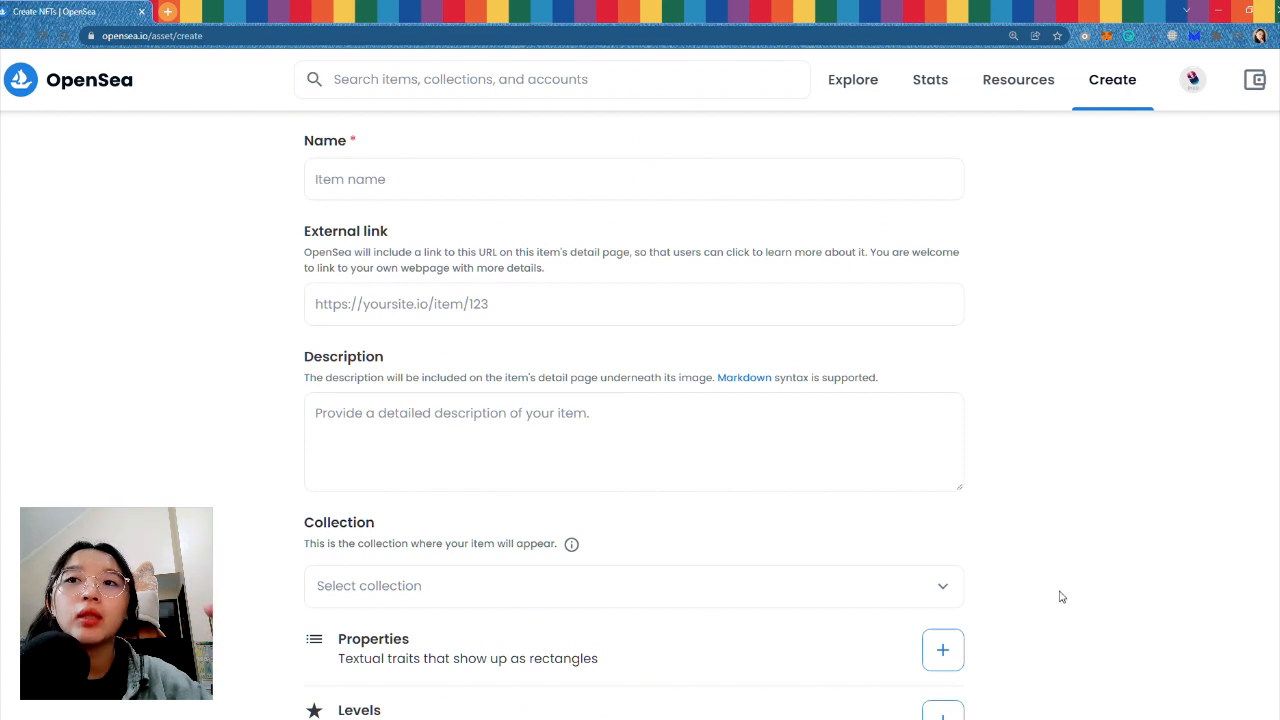
left_click(948, 587)
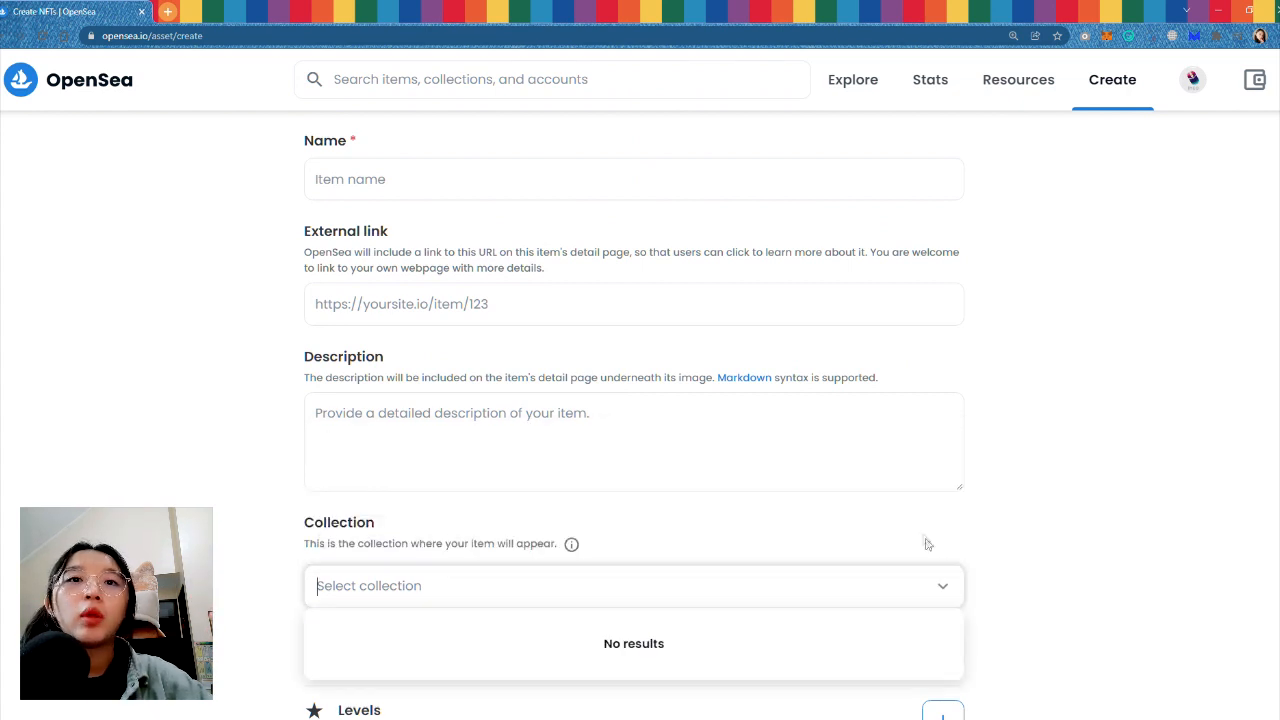
left_click(736, 418)
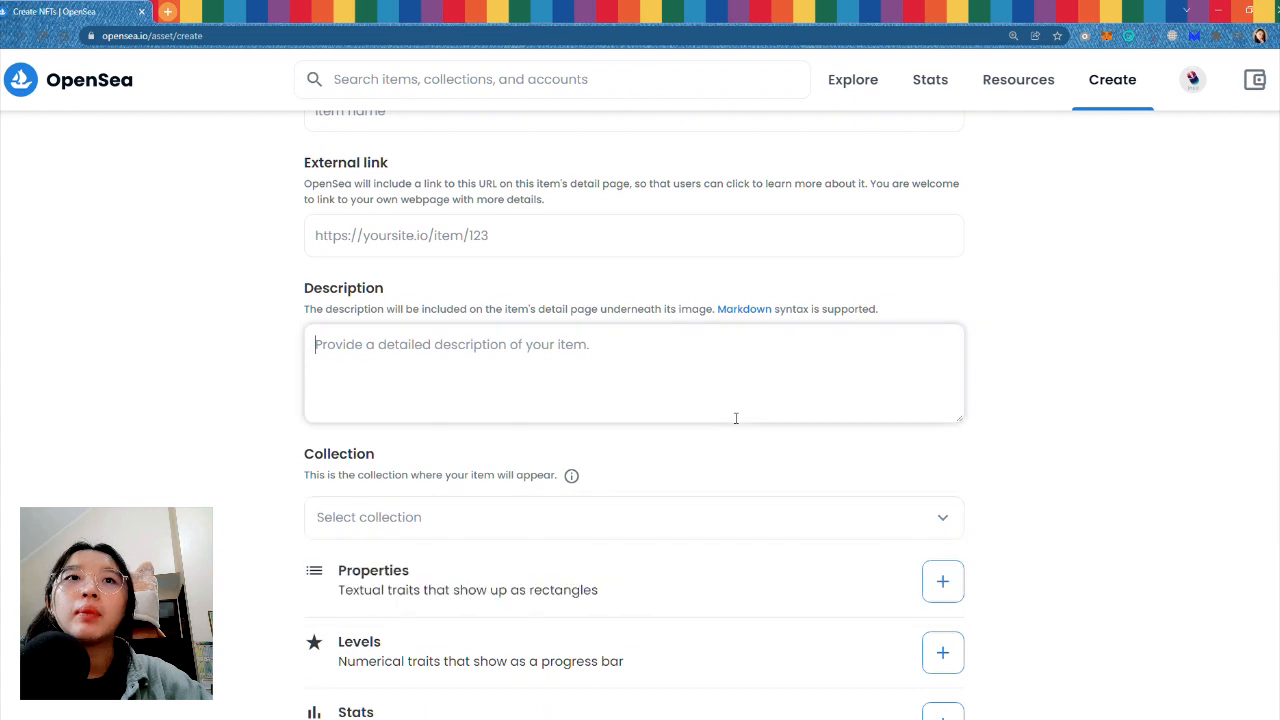
left_click(431, 523)
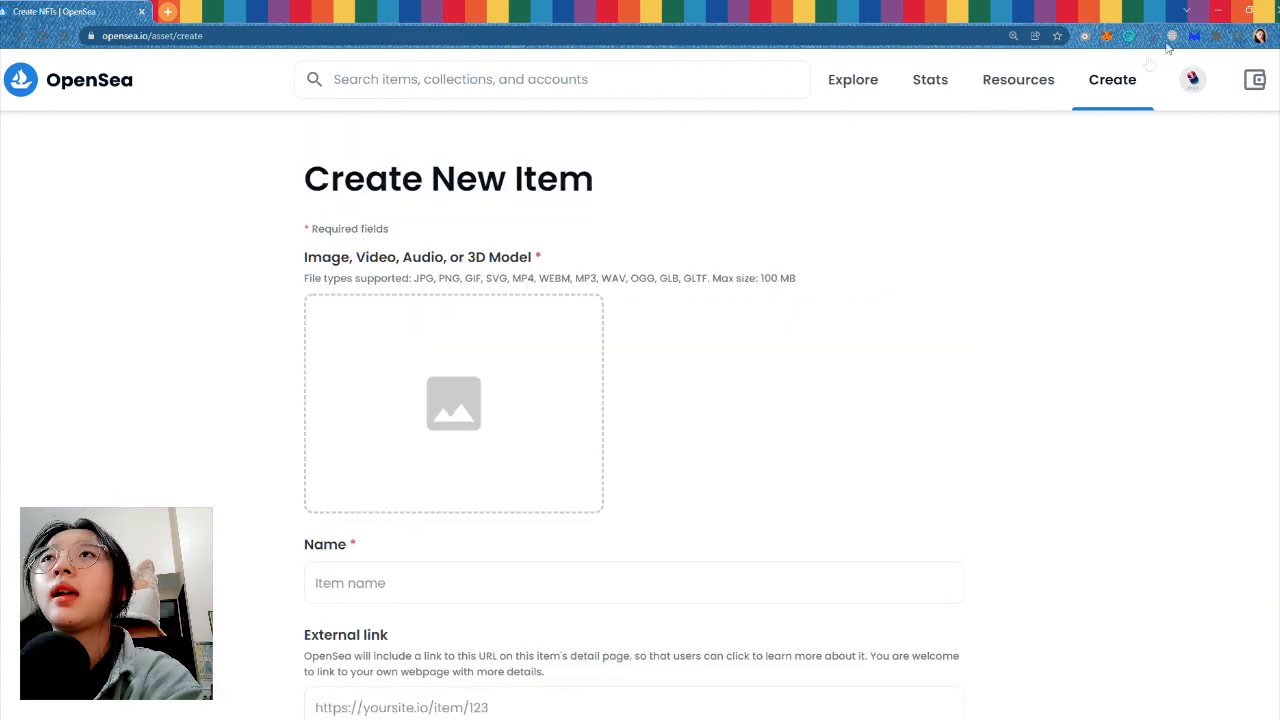
- Open My Collections in a separate browser tab, view the other minting options, and start creating a collection
mouse_move(1197, 72)
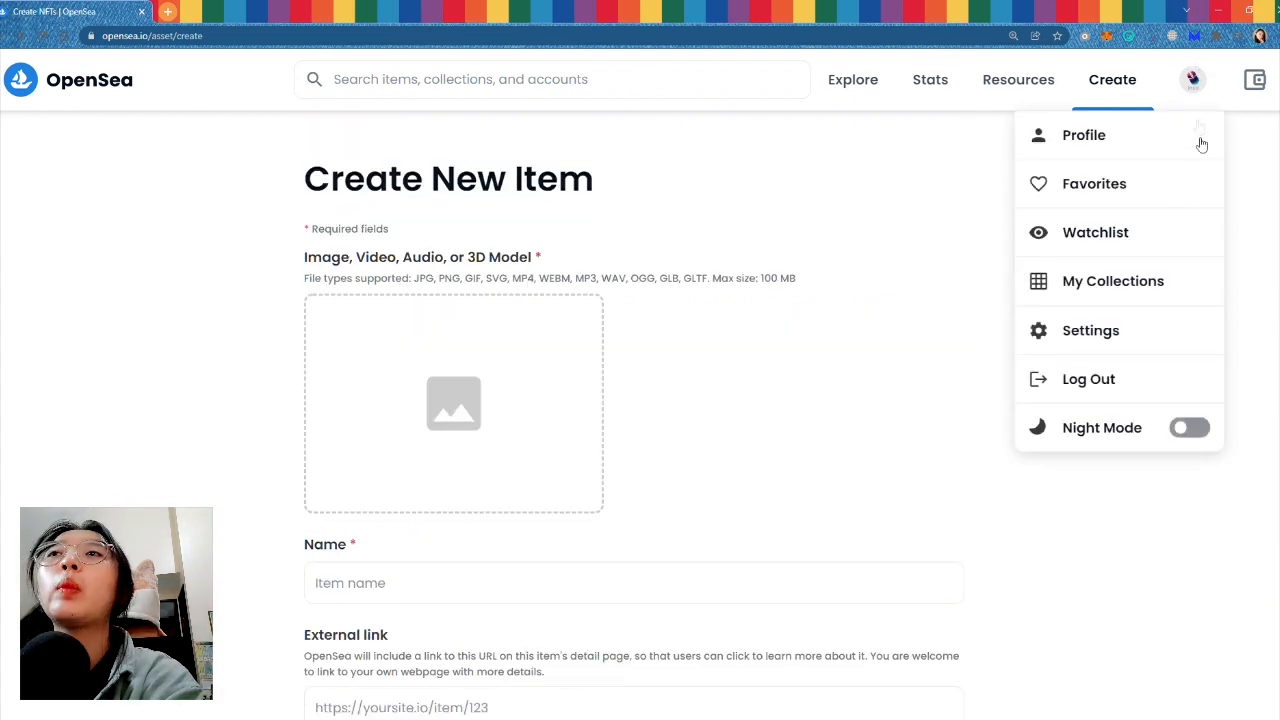
middle_click(1156, 284)
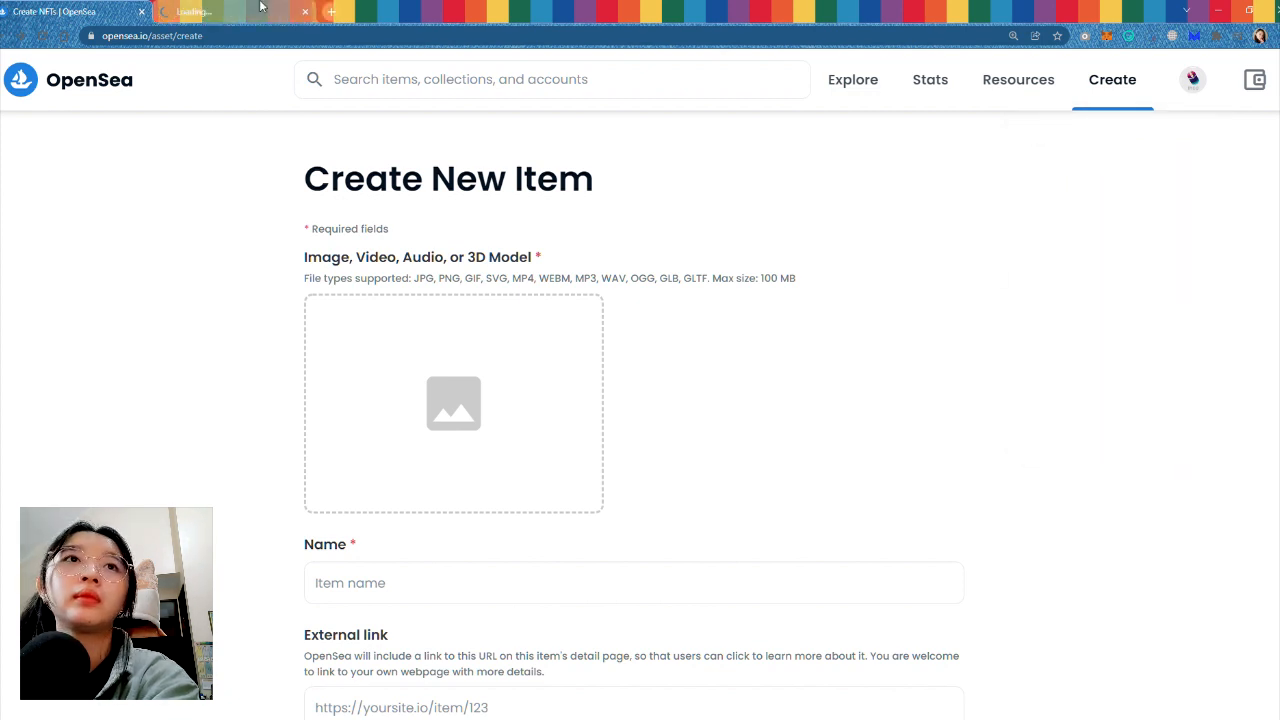
left_click(252, 7)
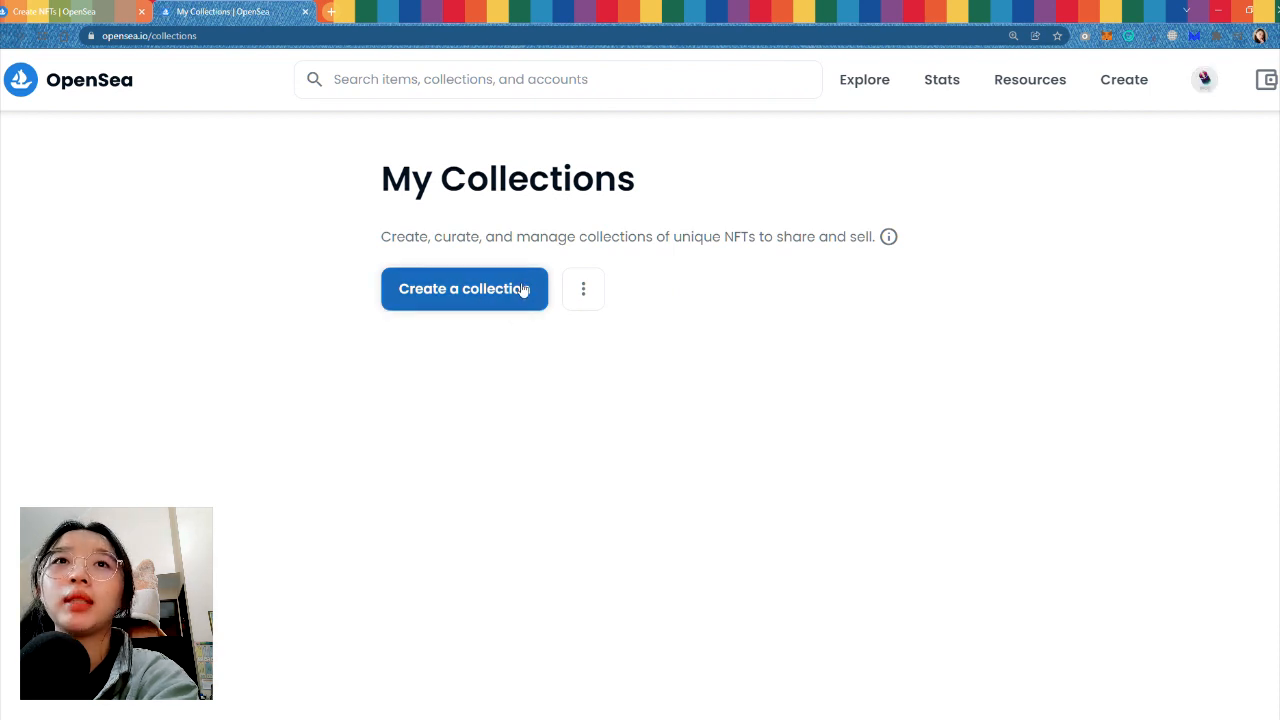
left_click(583, 289)
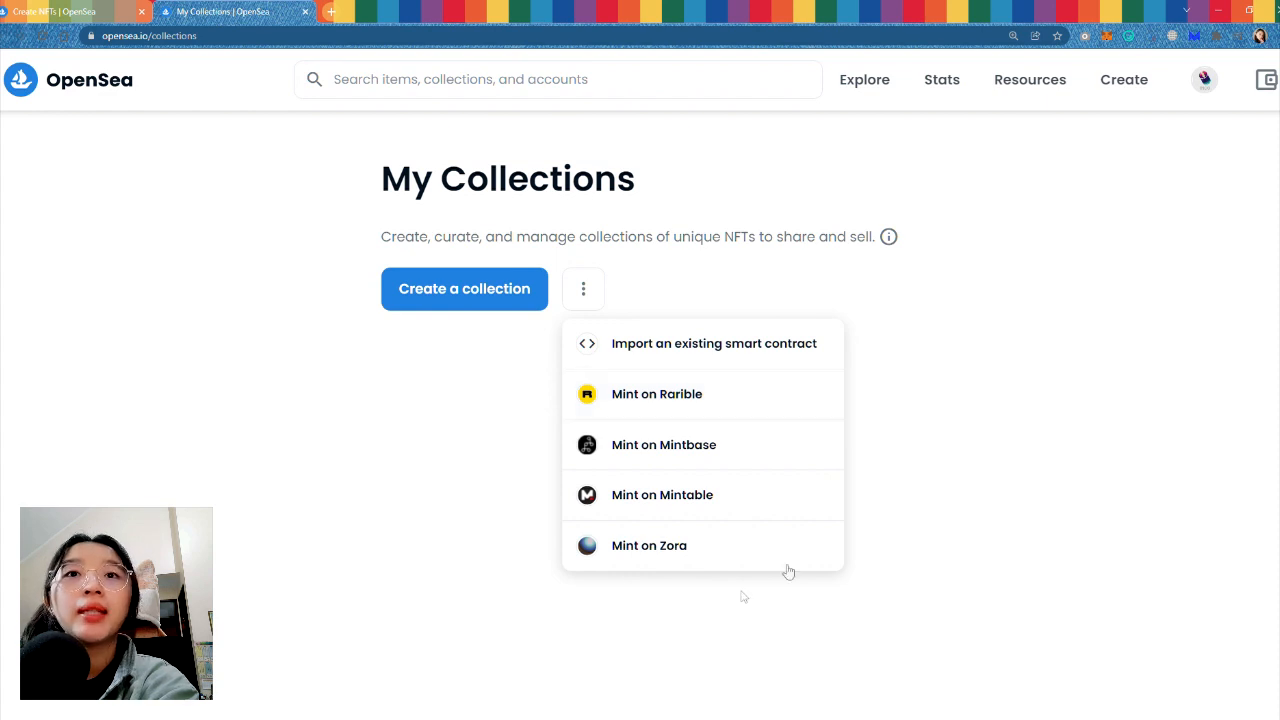
left_click(447, 305)
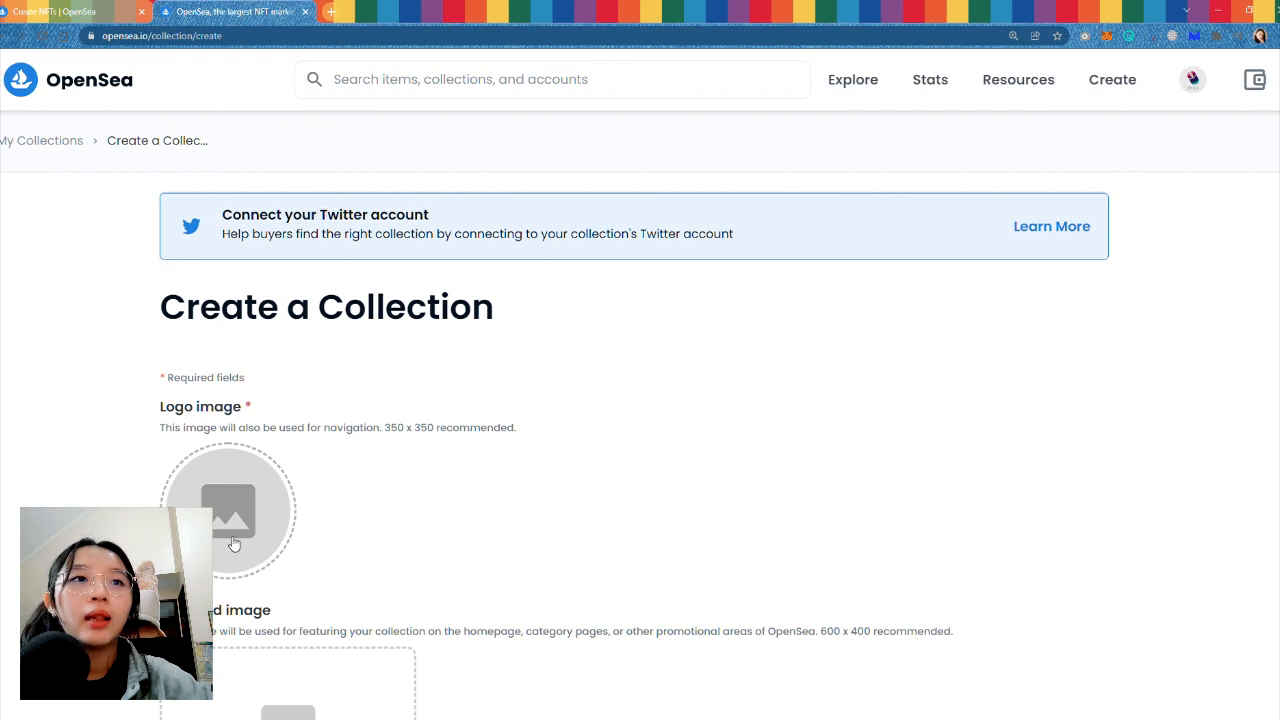
- Review the logo, featured and banner image sections of the collection form
scroll(260, 486, "down", 1)
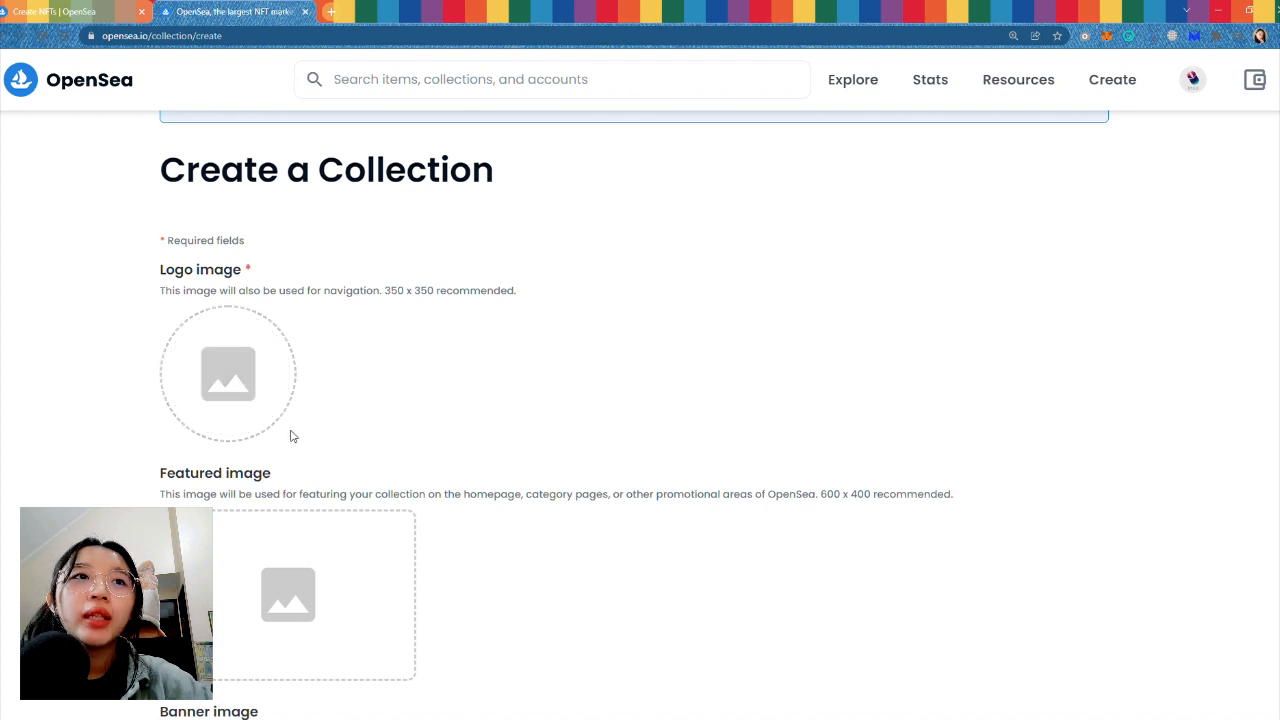
scroll(289, 437, "down", 1)
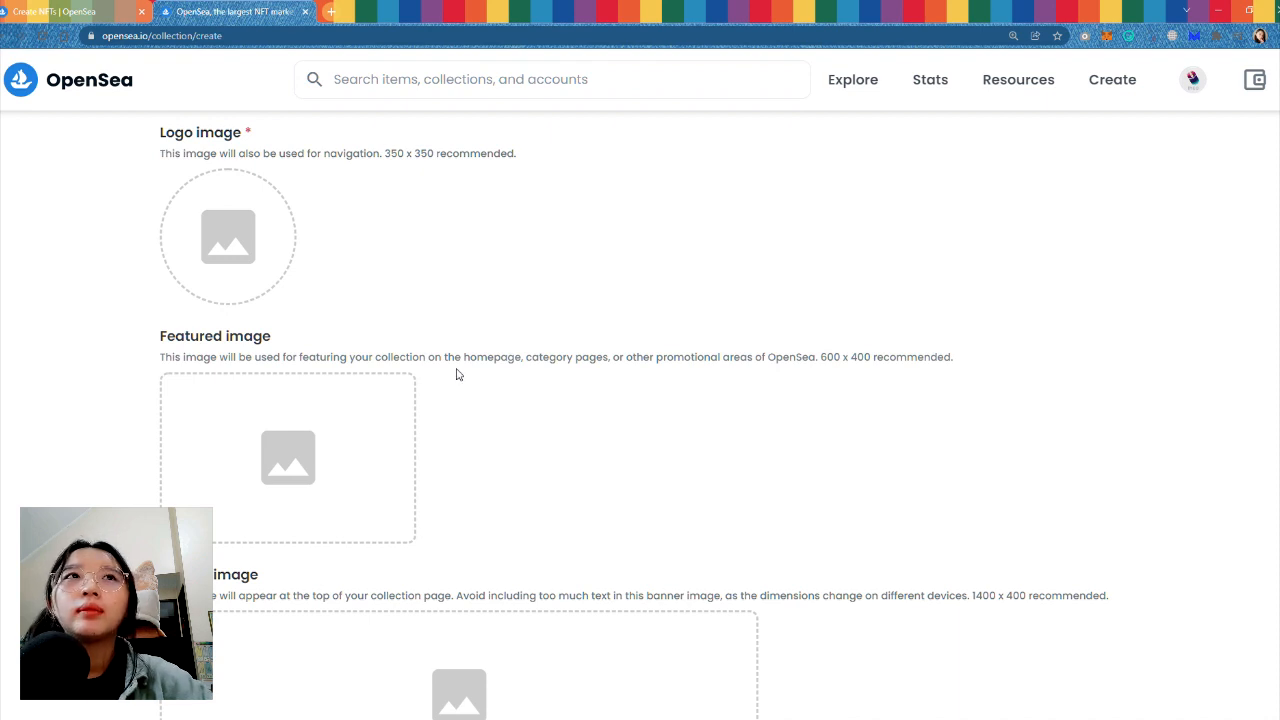
scroll(510, 320, "down", 3)
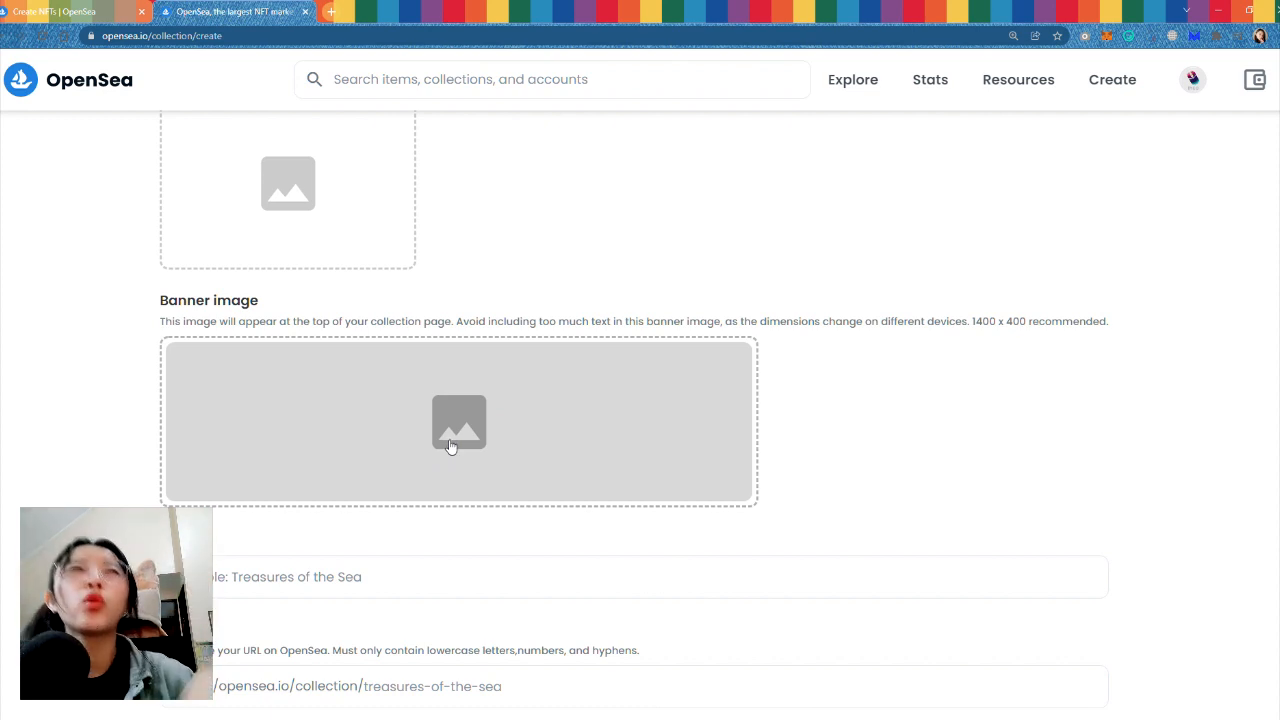
- Open the account profile in a new browser tab and look at its banner and logo images
middle_click(1203, 77)
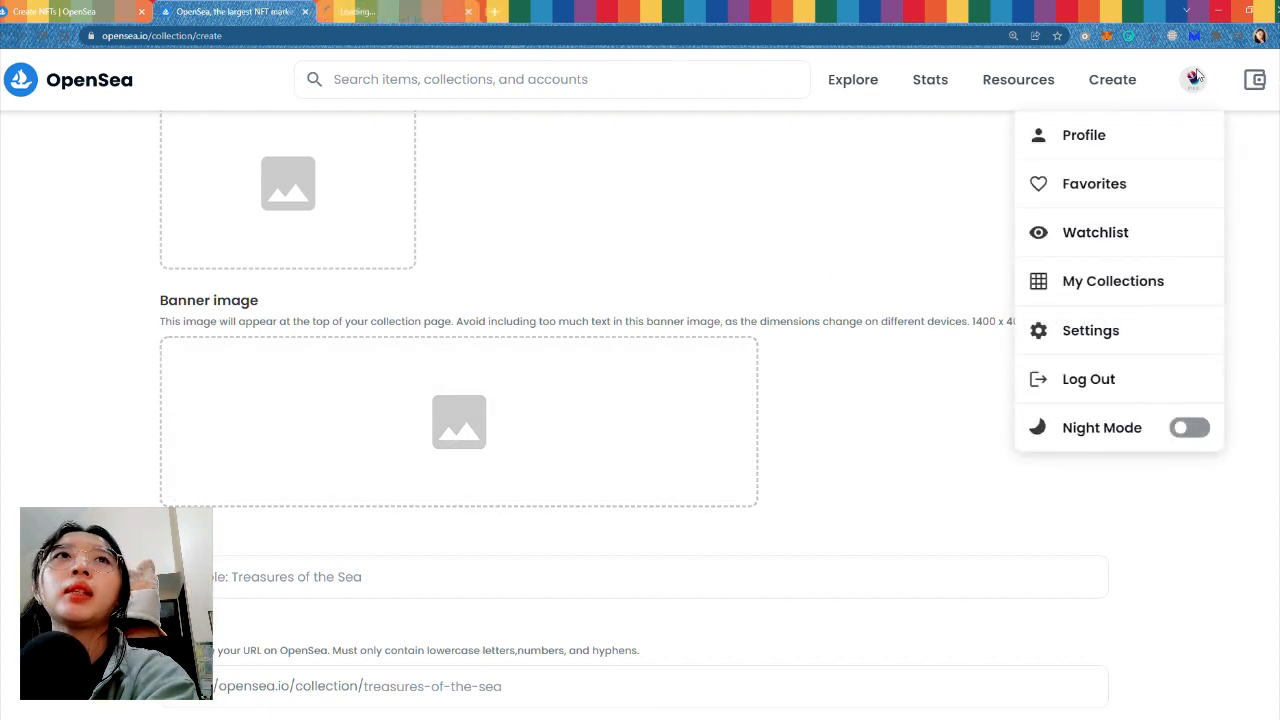
left_click(408, 12)
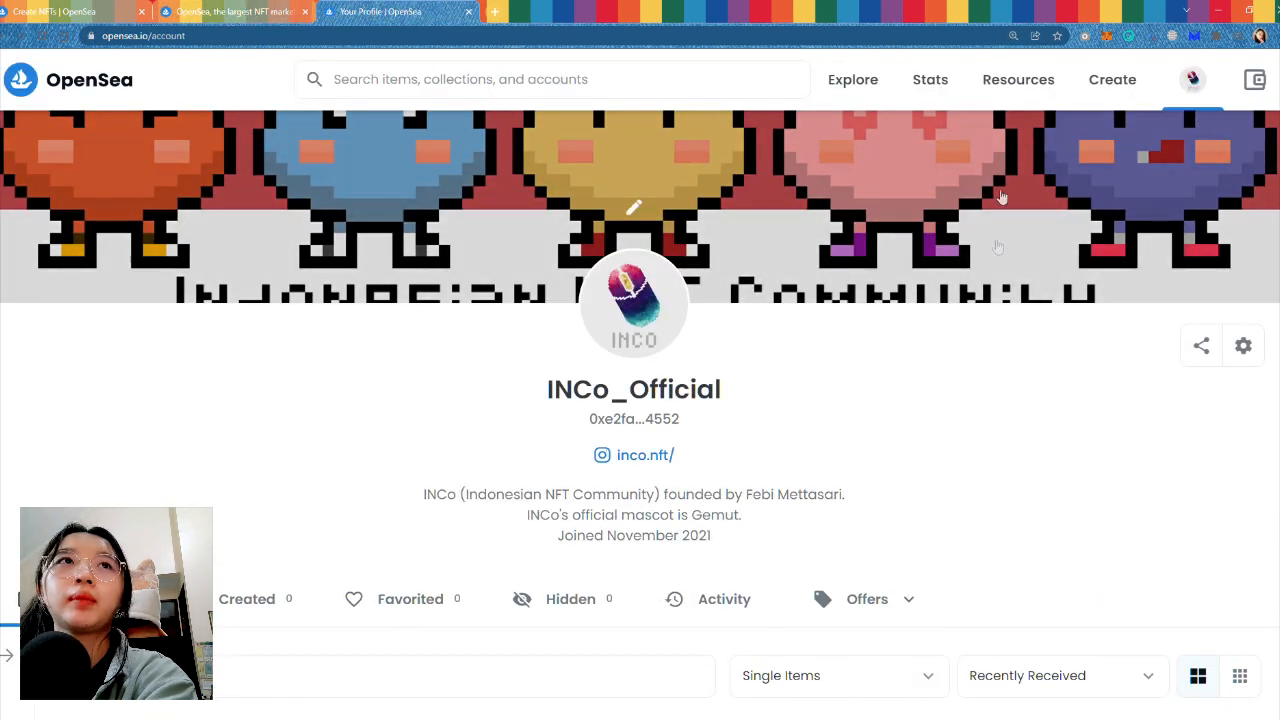
left_click(214, 10)
left_click(380, 11)
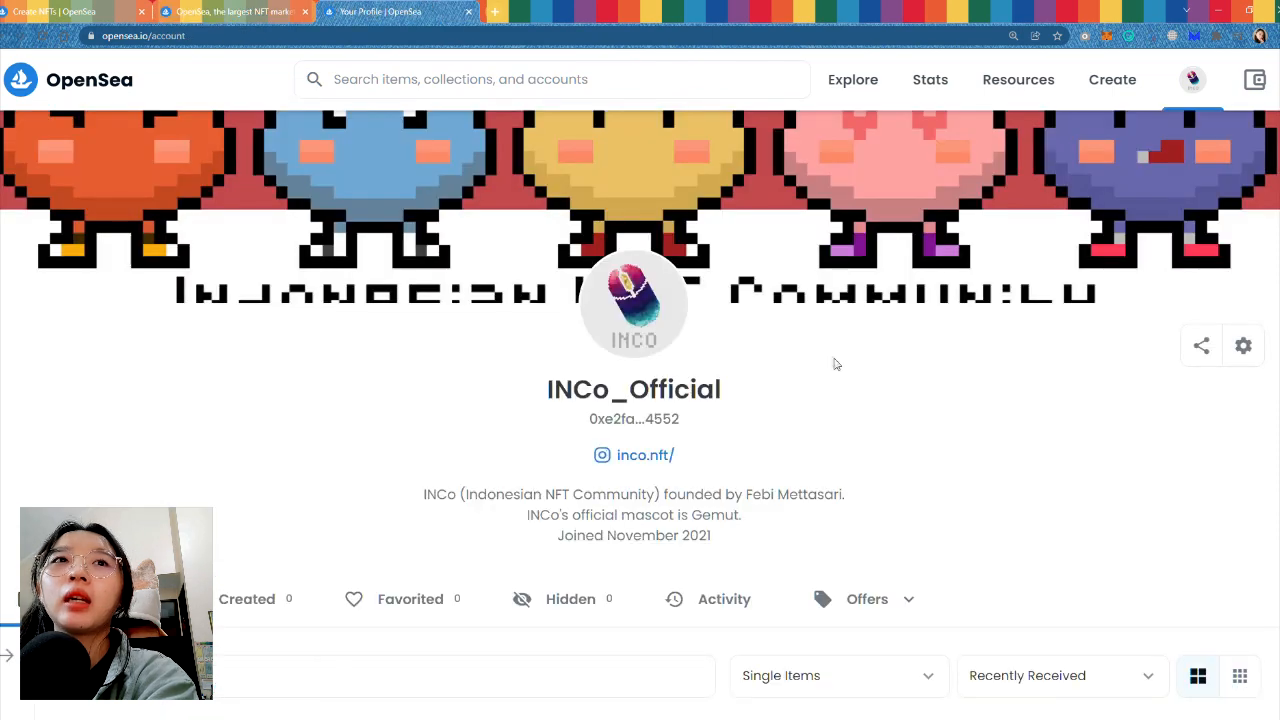
scroll(834, 363, "down", 3)
scroll(518, 302, "up", 3)
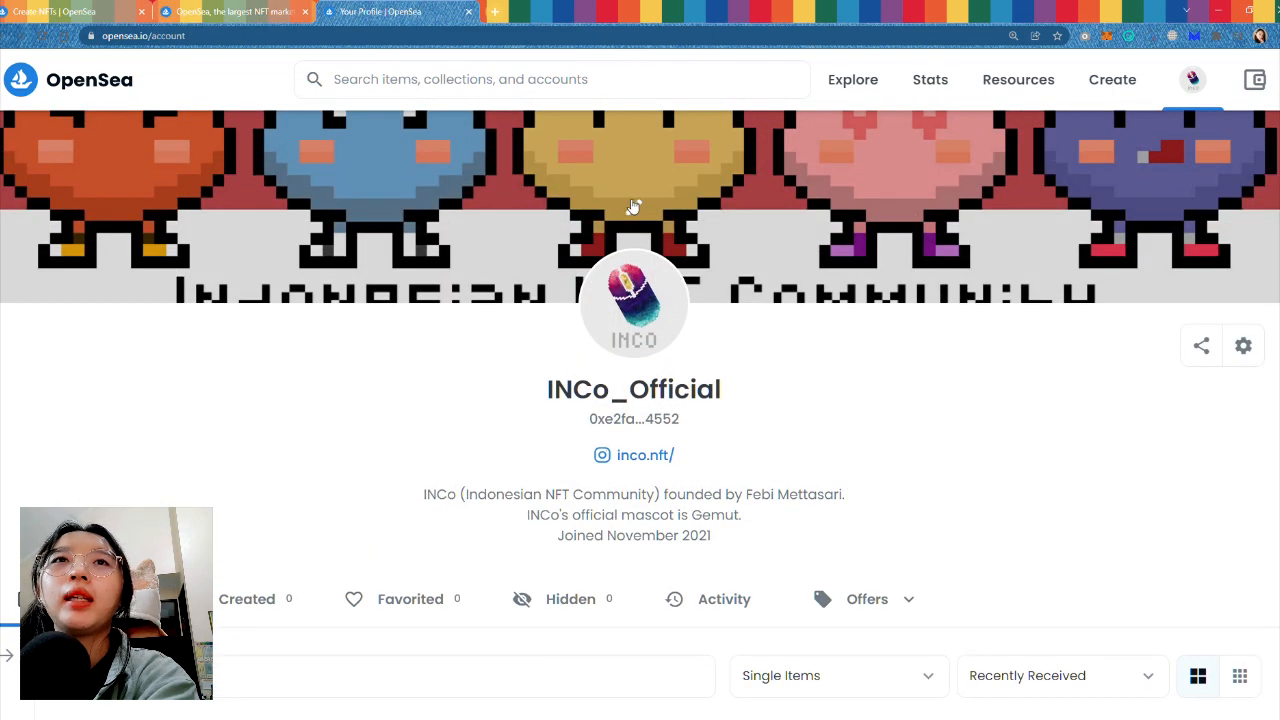
- Compare the collection form's logo, featured and banner image areas with the images on the profile page
left_click(296, 8)
scroll(394, 394, "up", 5)
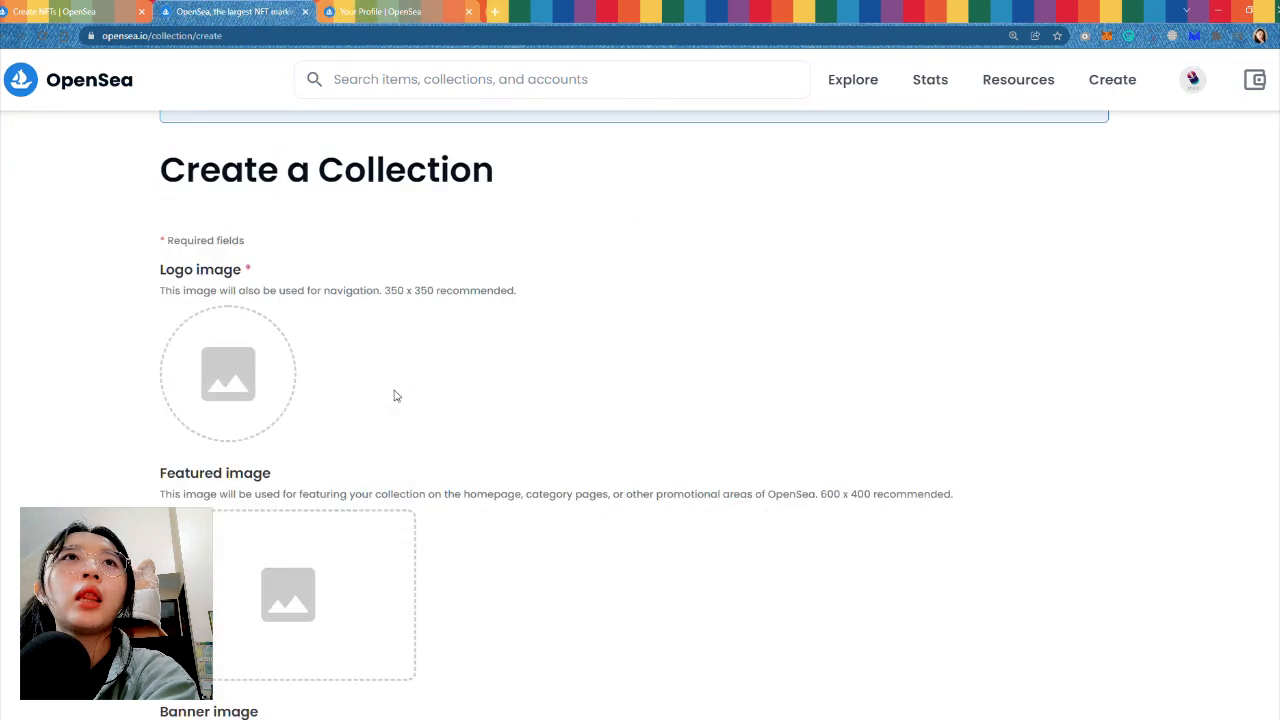
left_click(425, 8)
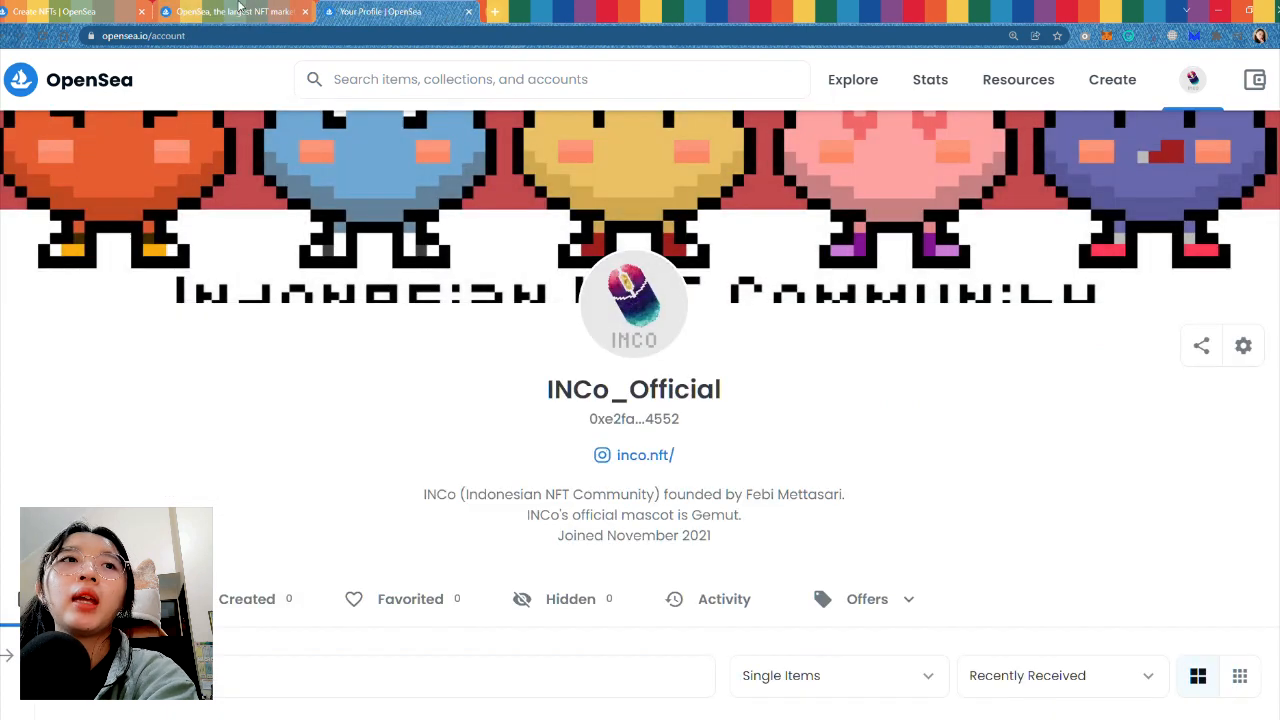
left_click(243, 11)
scroll(582, 415, "down", 4)
left_click(428, 11)
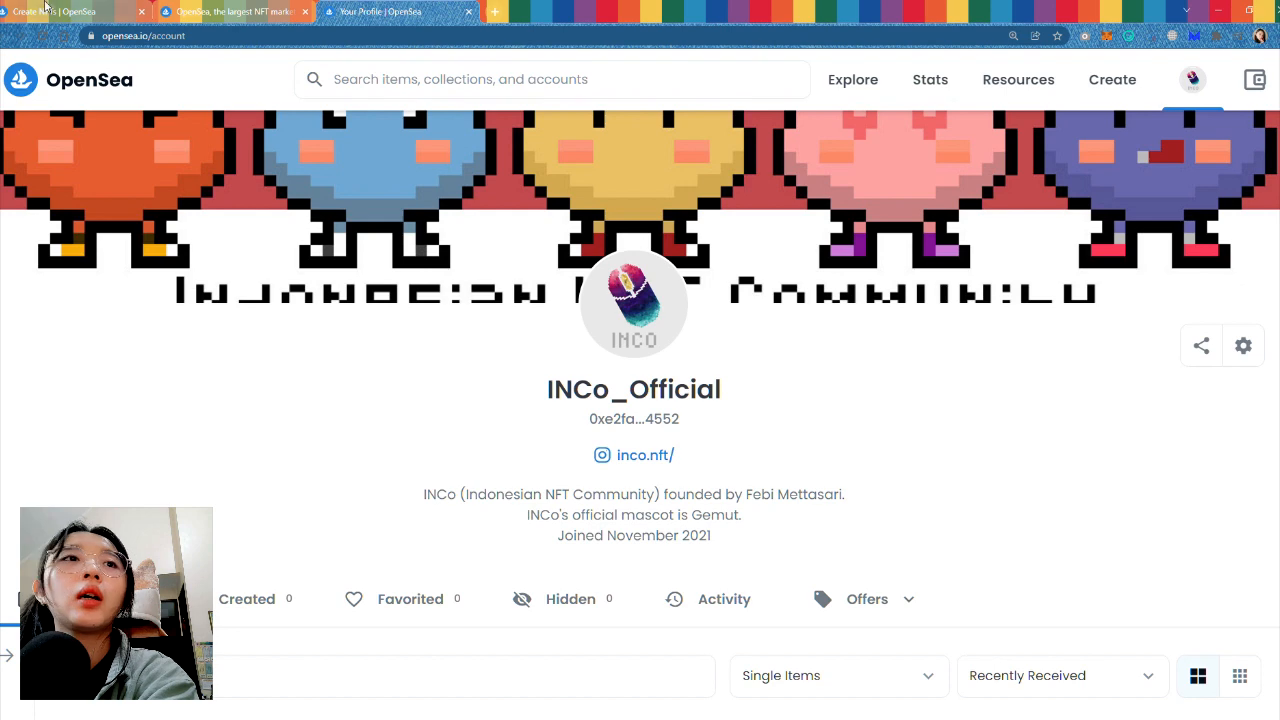
left_click(240, 11)
scroll(313, 343, "down", 1)
scroll(313, 343, "up", 1)
scroll(313, 343, "up", 1)
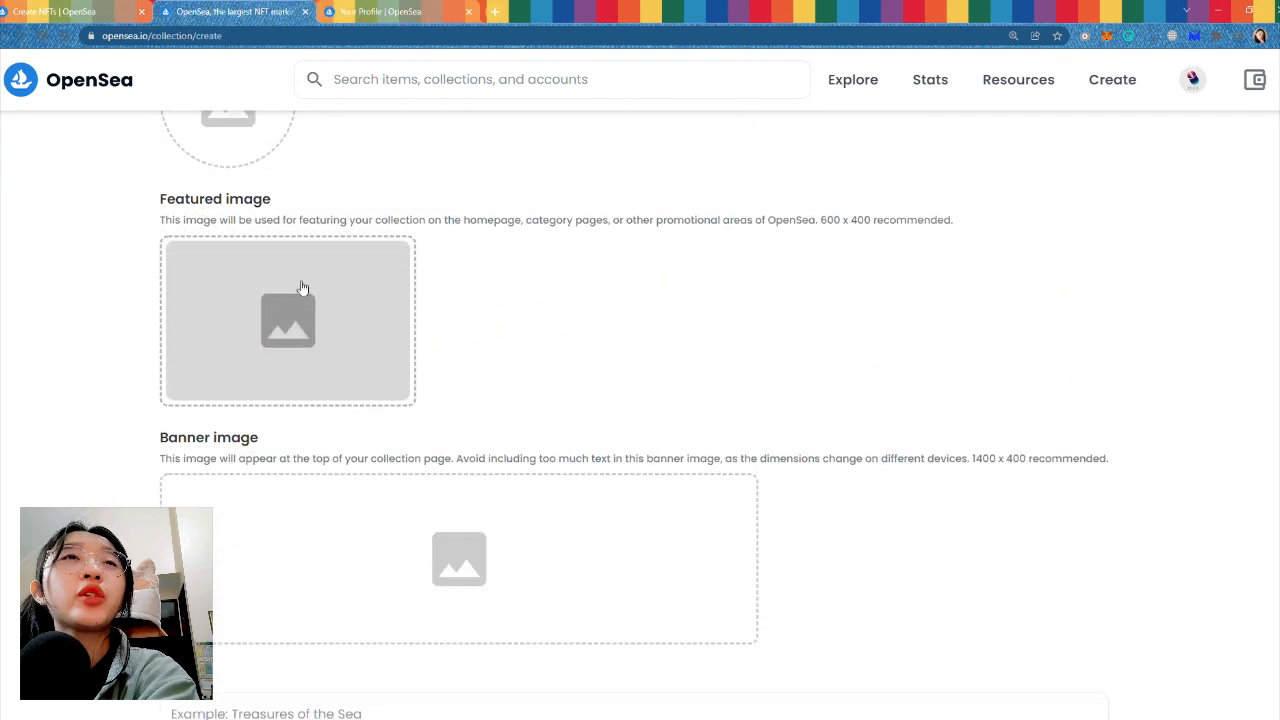
- Look at the Explore Collections page for featured image examples and return to the collection form
left_click(385, 11)
left_click(530, 85)
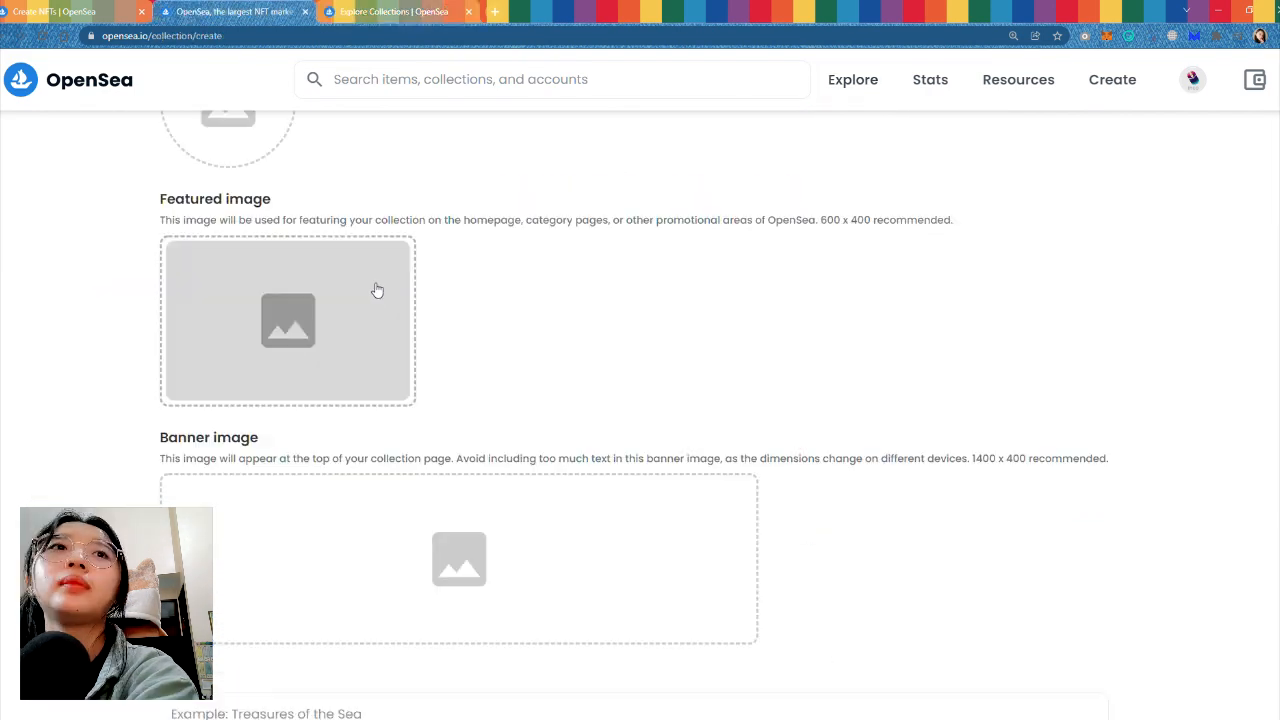
scroll(375, 303, "down", 3)
scroll(534, 313, "up", 3)
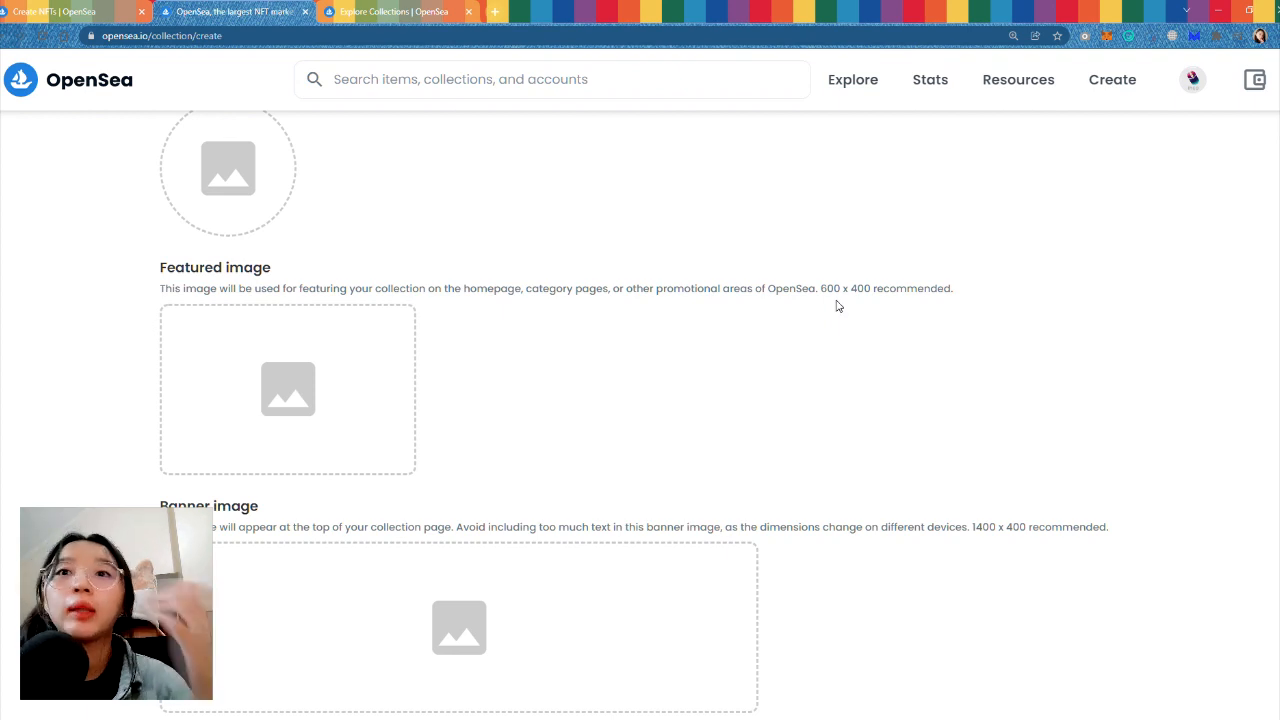
- Highlight the recommended image sizes: 350 x 350 for the logo and 600 x 400 for the featured image
scroll(816, 298, "up", 1)
scroll(814, 297, "up", 2)
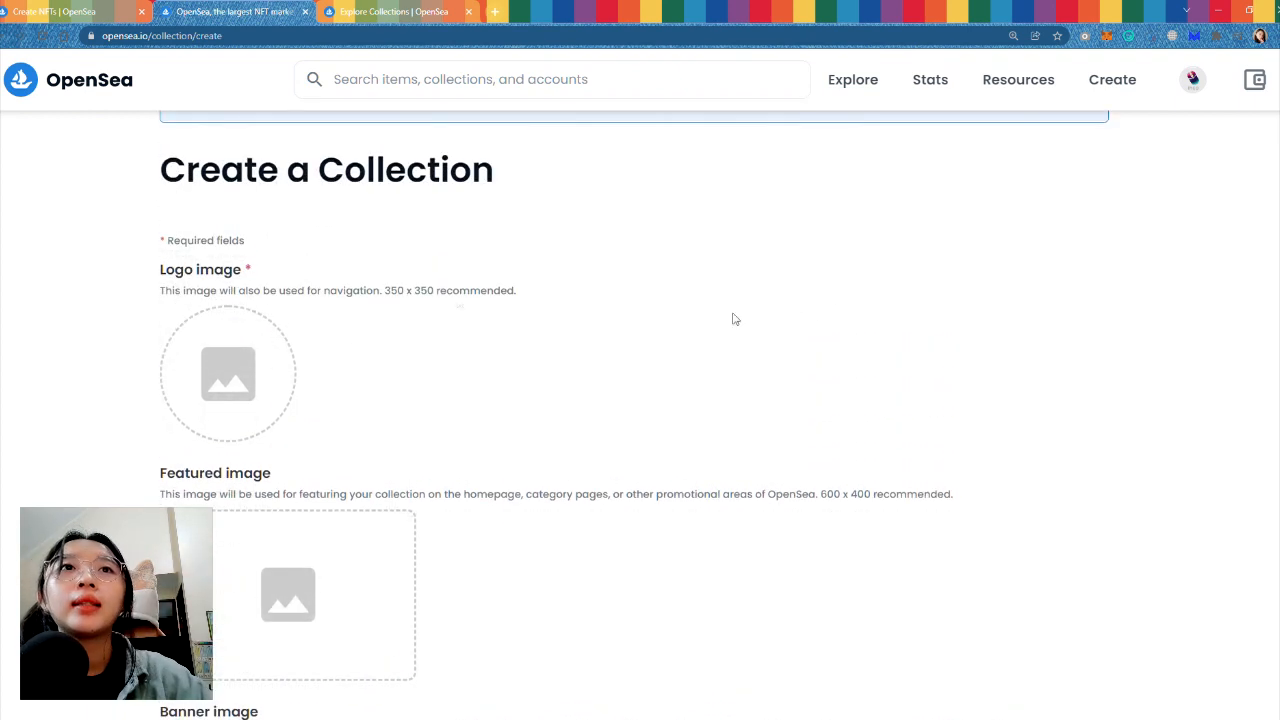
left_click_drag(386, 292, 442, 293)
left_click_drag(822, 494, 871, 494)
- Name the new collection Gemut
scroll(828, 484, "down", 5)
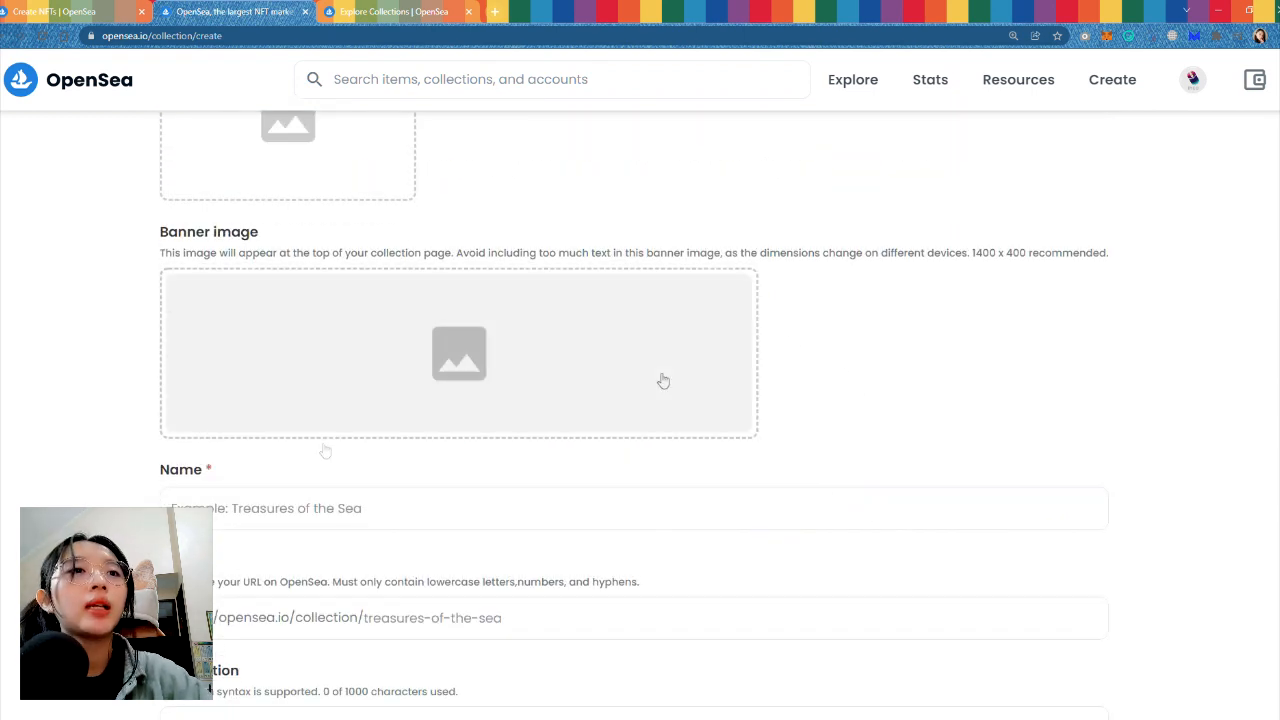
left_click(241, 516)
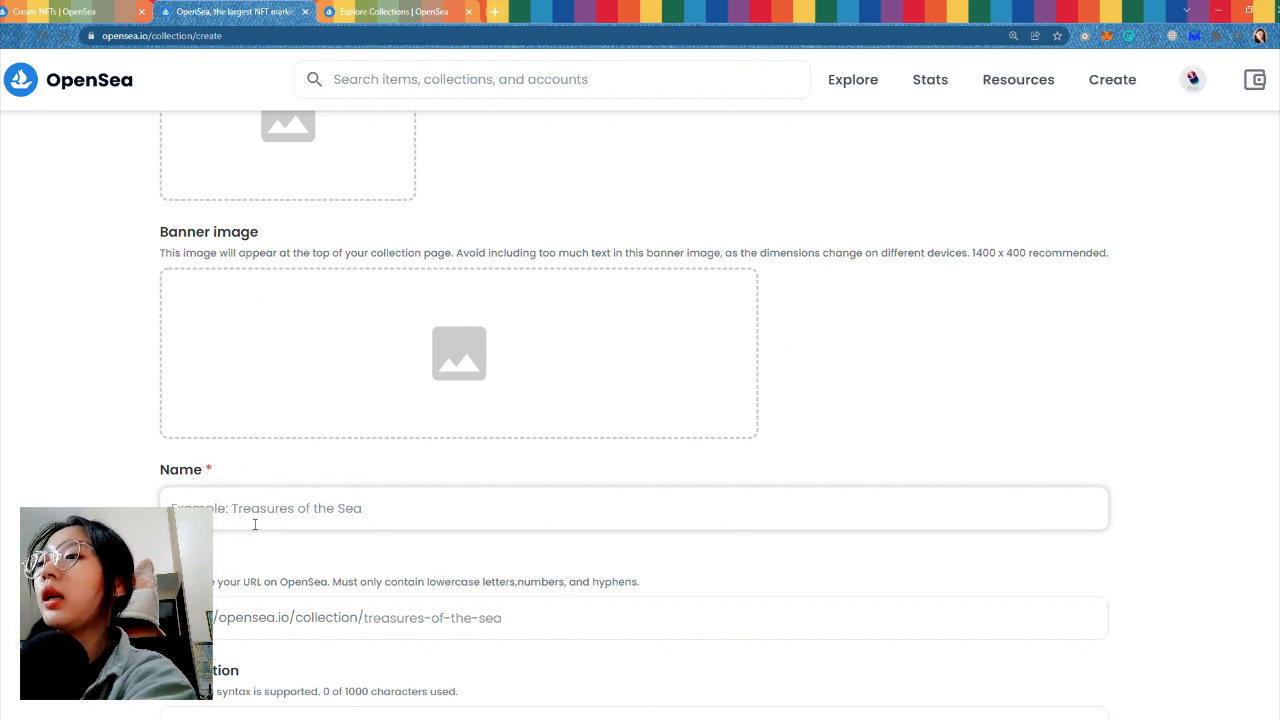
type("d")
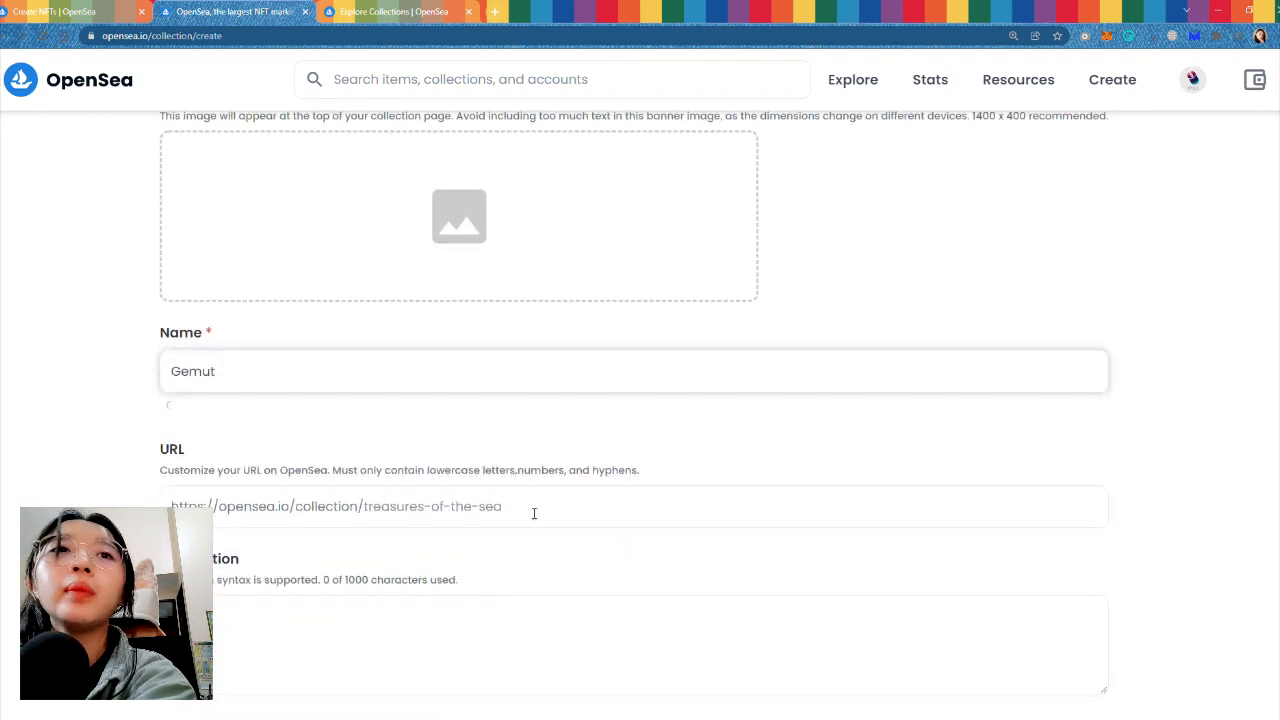
- Look over the URL and Description fields of the collection form
left_click(534, 513)
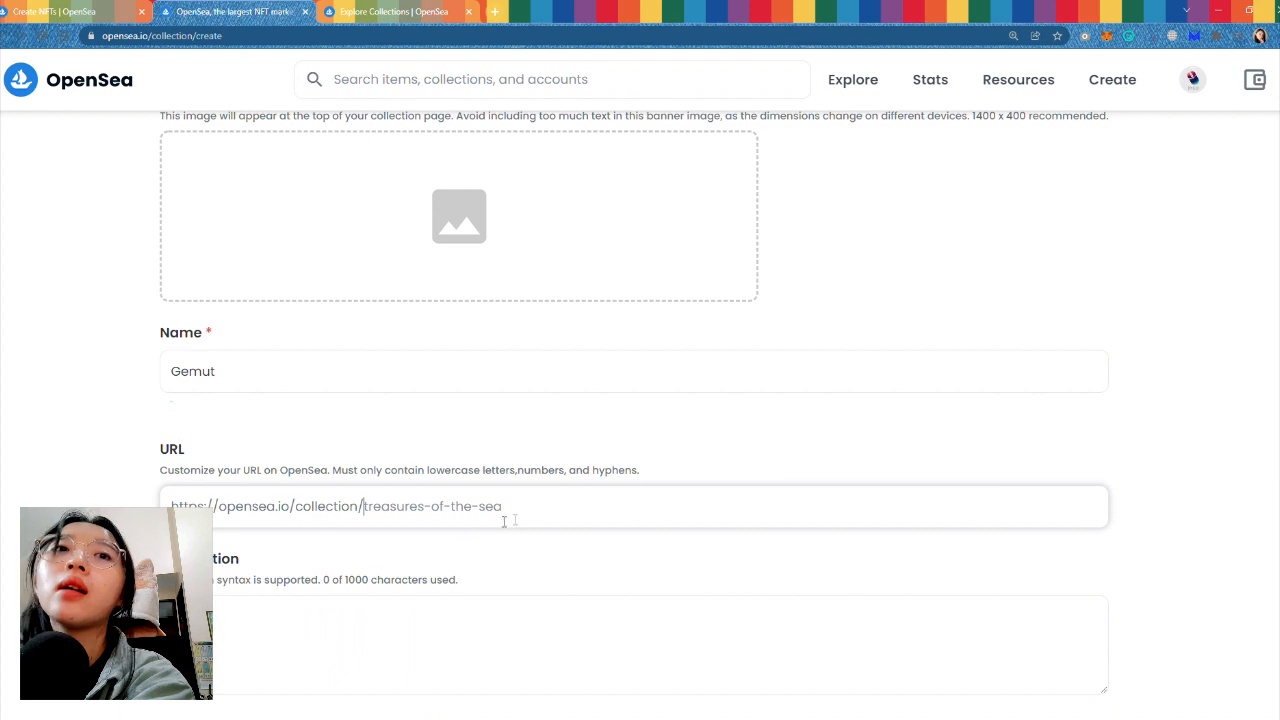
scroll(438, 514, "down", 2)
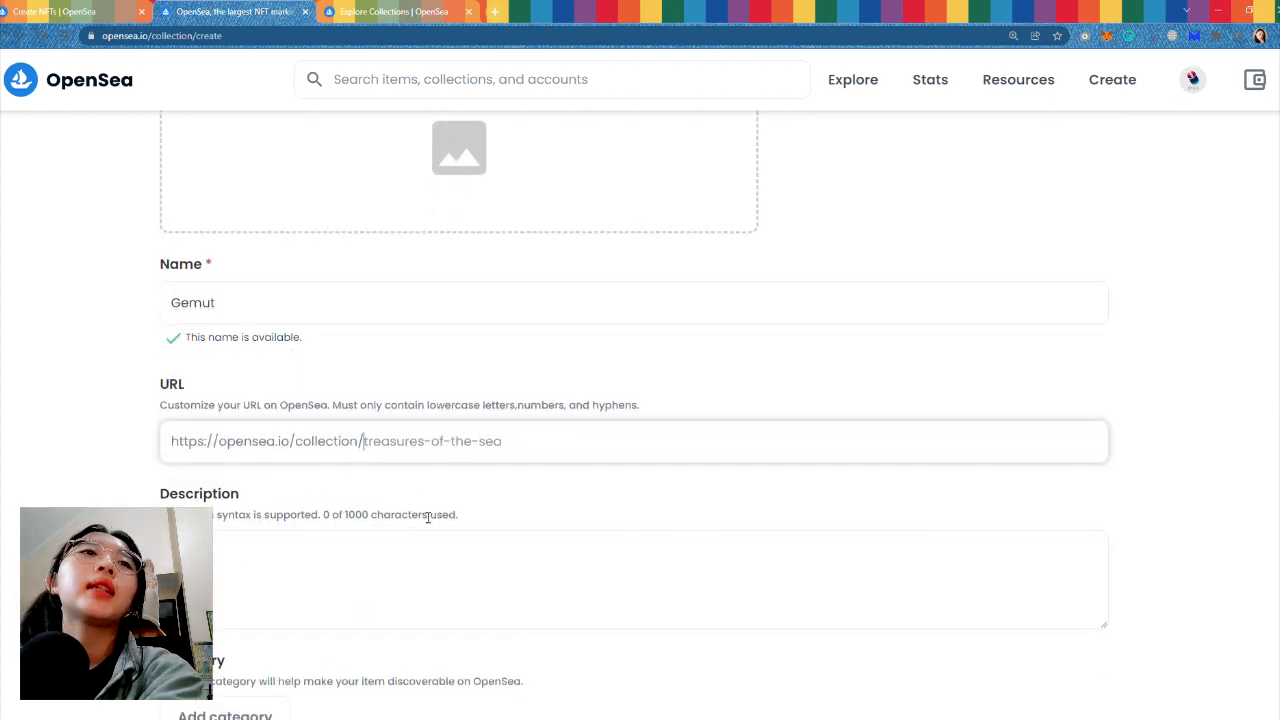
left_click(245, 457)
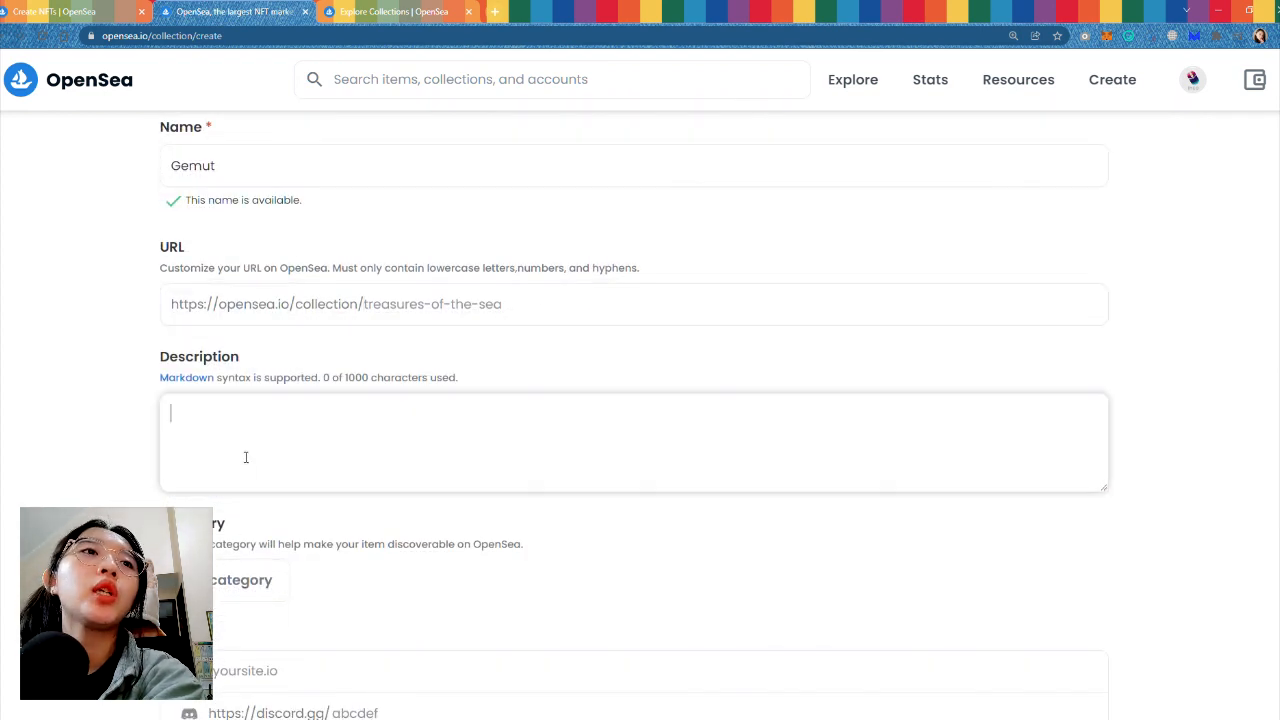
scroll(250, 452, "down", 2)
- Review the available categories and set the collection's category to Art
left_click(248, 378)
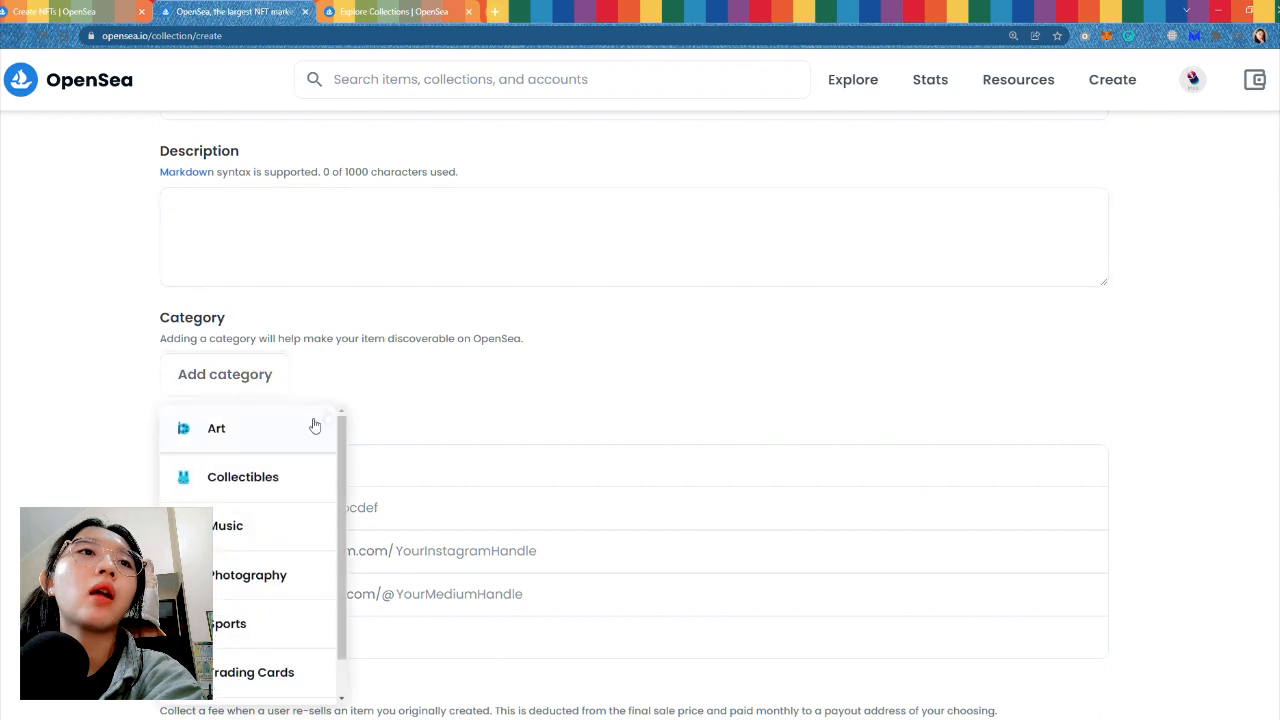
left_click(246, 436)
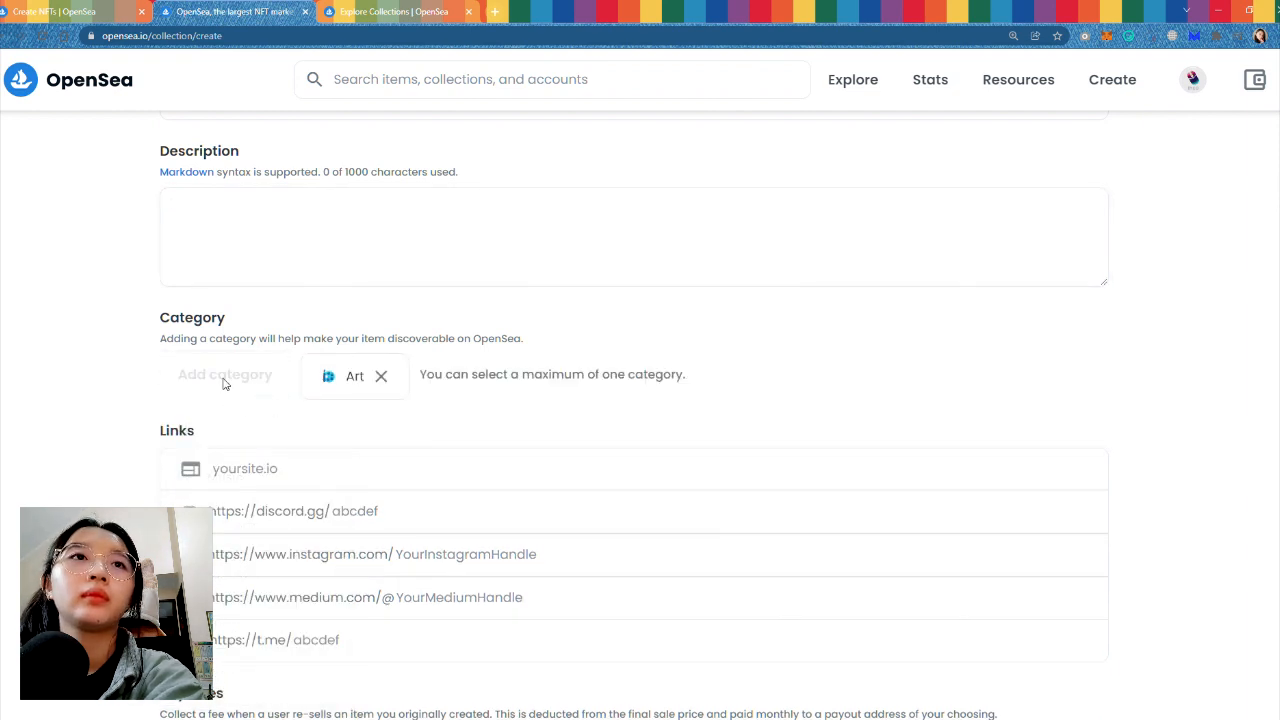
scroll(540, 334, "down", 1)
left_click(380, 308)
left_click(258, 306)
scroll(289, 395, "down", 2)
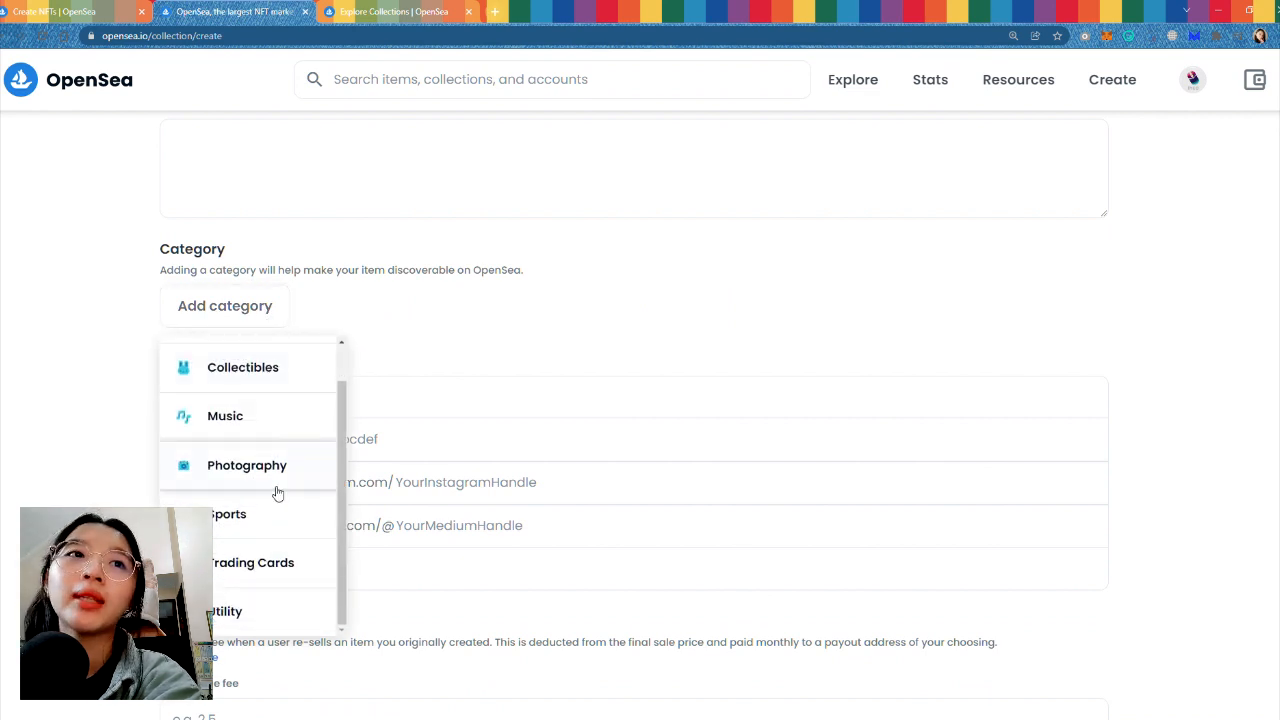
scroll(278, 492, "down", 2)
scroll(294, 368, "up", 2)
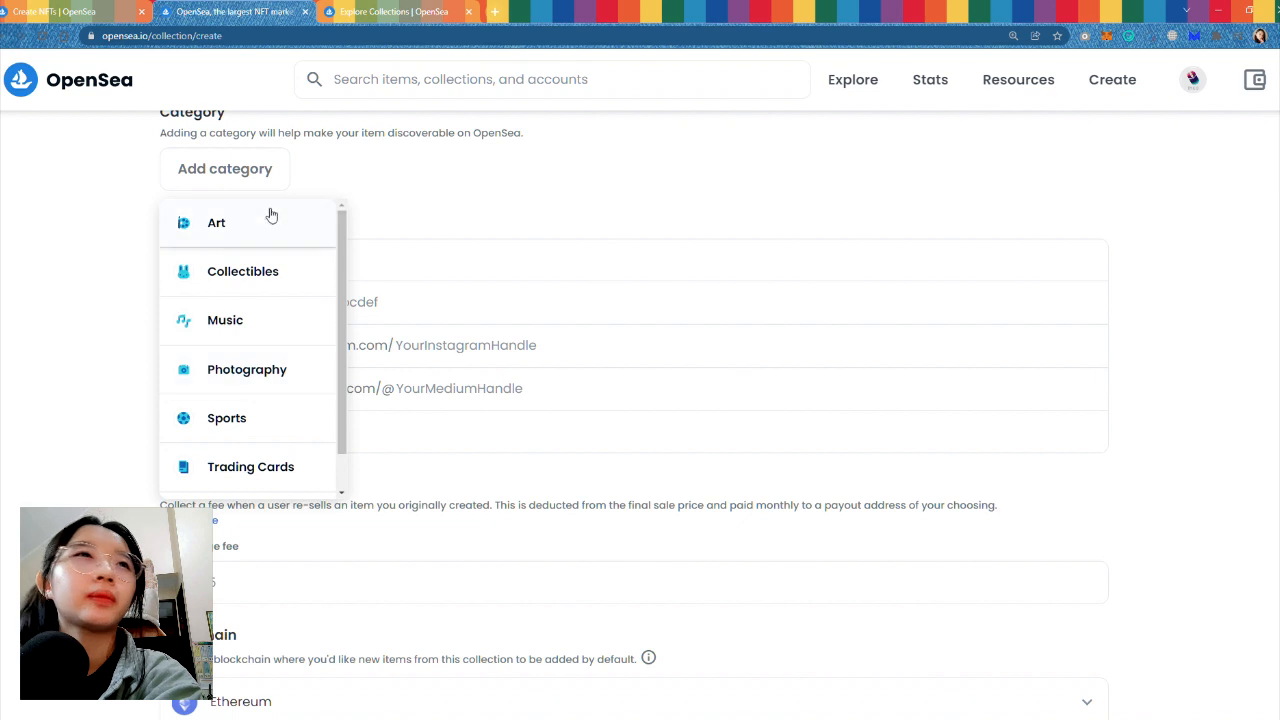
left_click(246, 220)
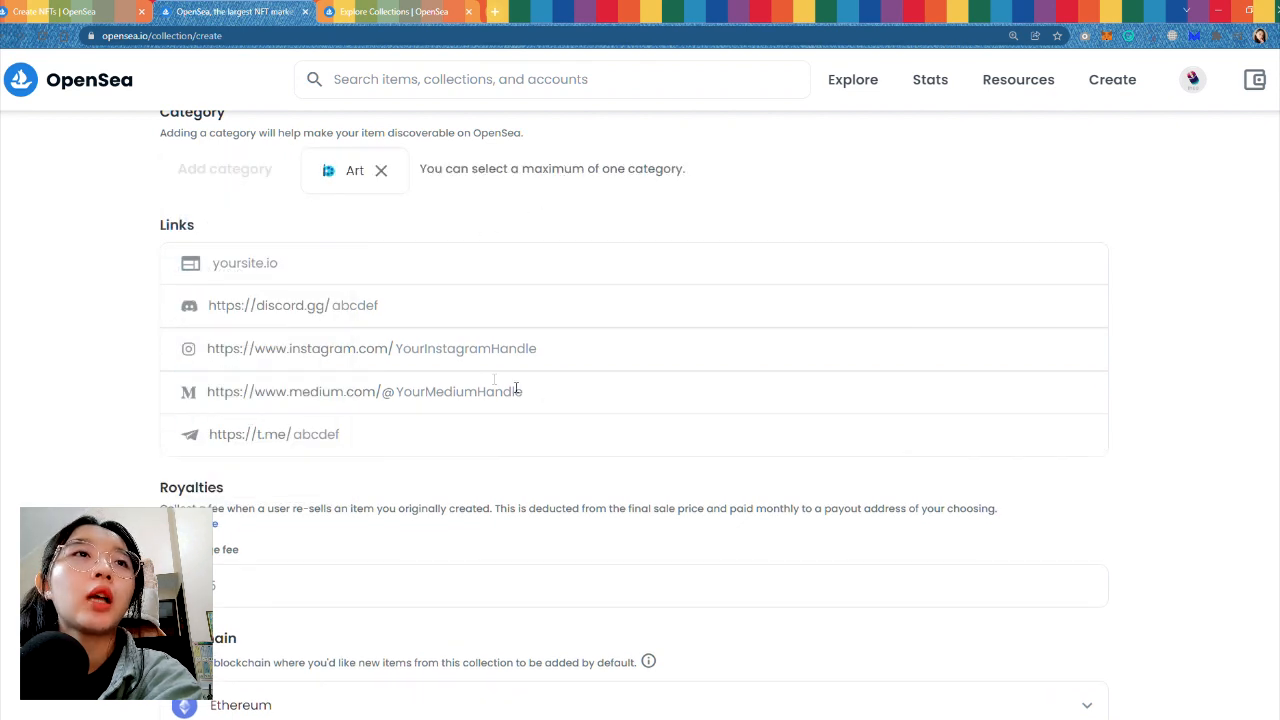
- Look over the Discord, Instagram and Telegram link fields and the royalties percentage fee field
left_click(283, 310)
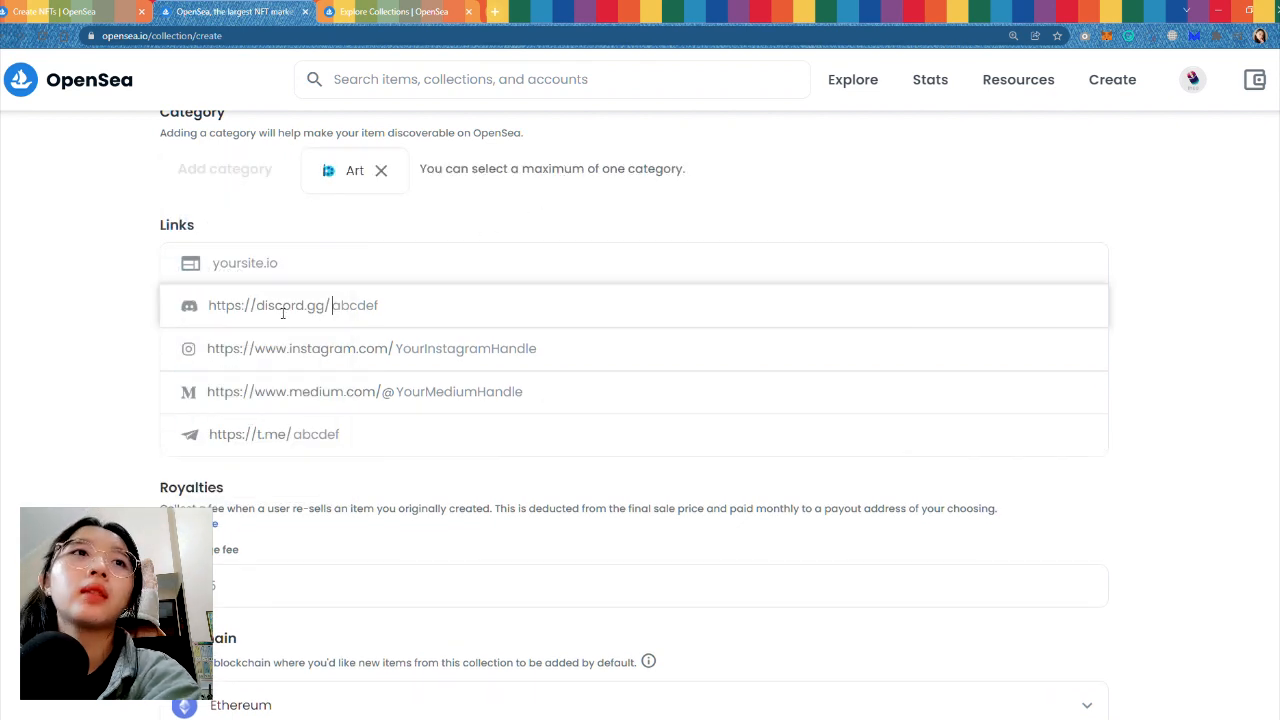
left_click(292, 355)
left_click(291, 440)
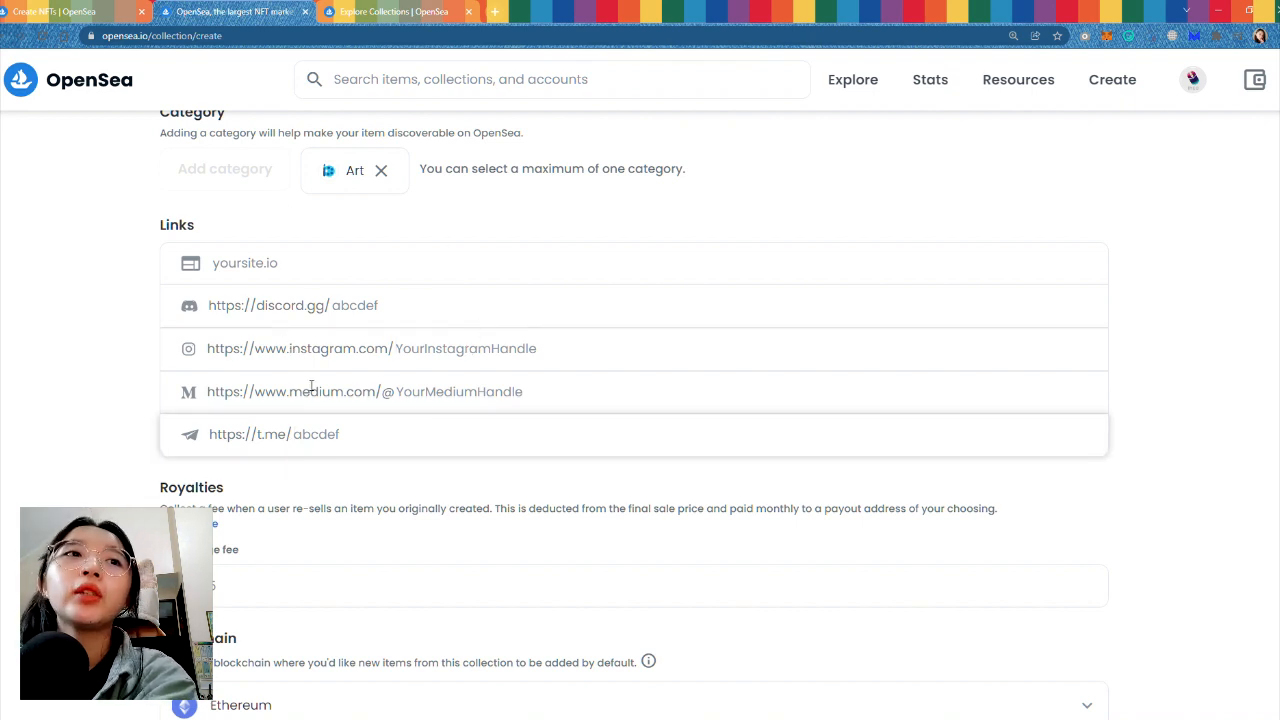
scroll(300, 380, "down", 2)
left_click(245, 457)
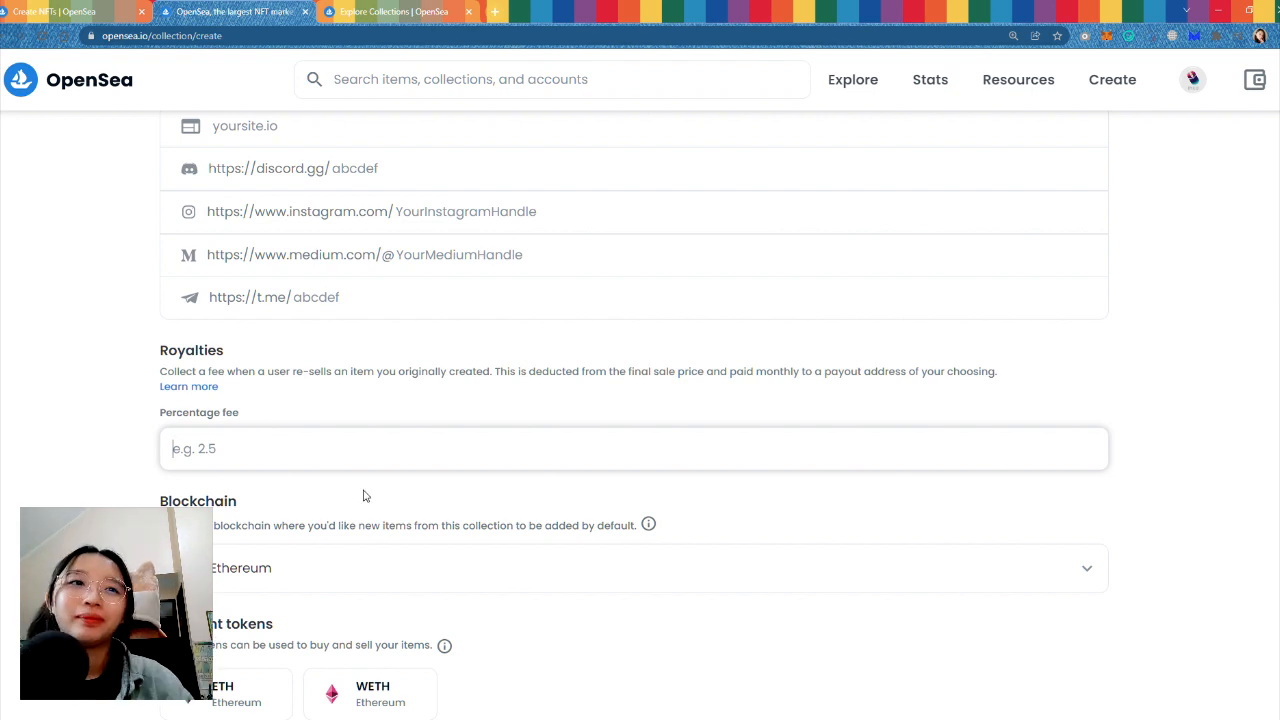
- Set the collection's default blockchain to Polygon
scroll(390, 477, "down", 1)
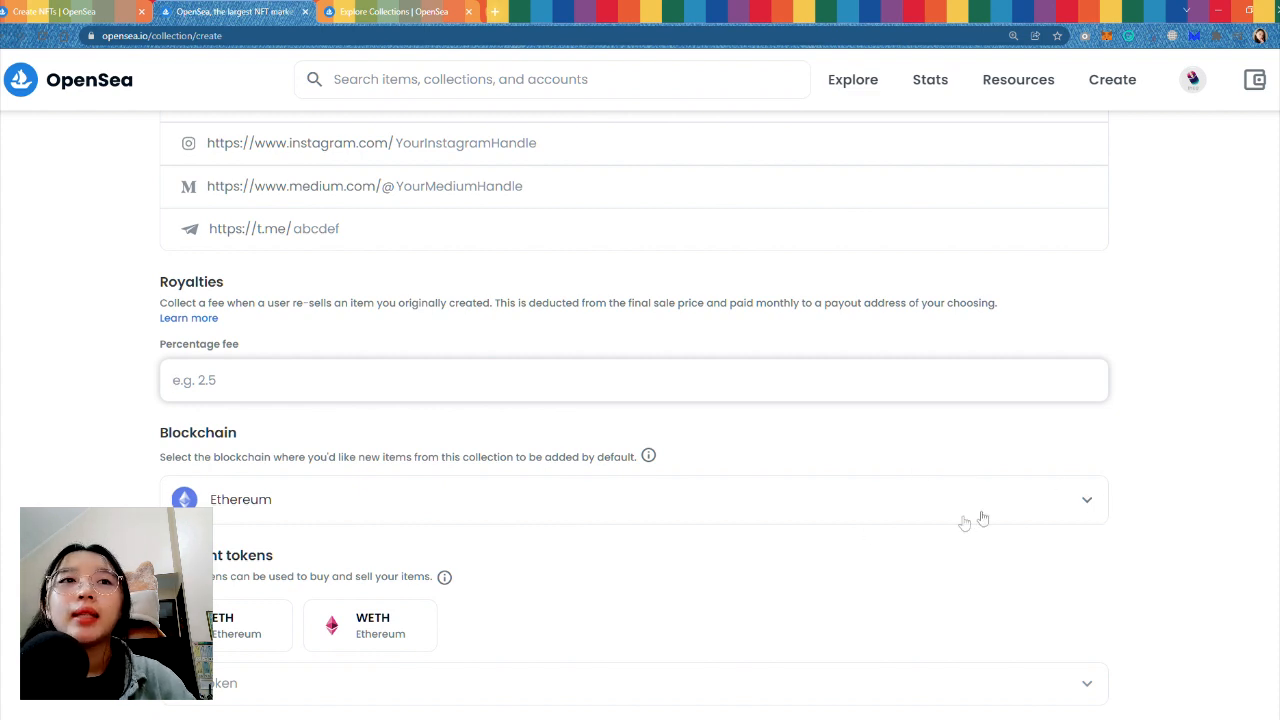
left_click(1088, 507)
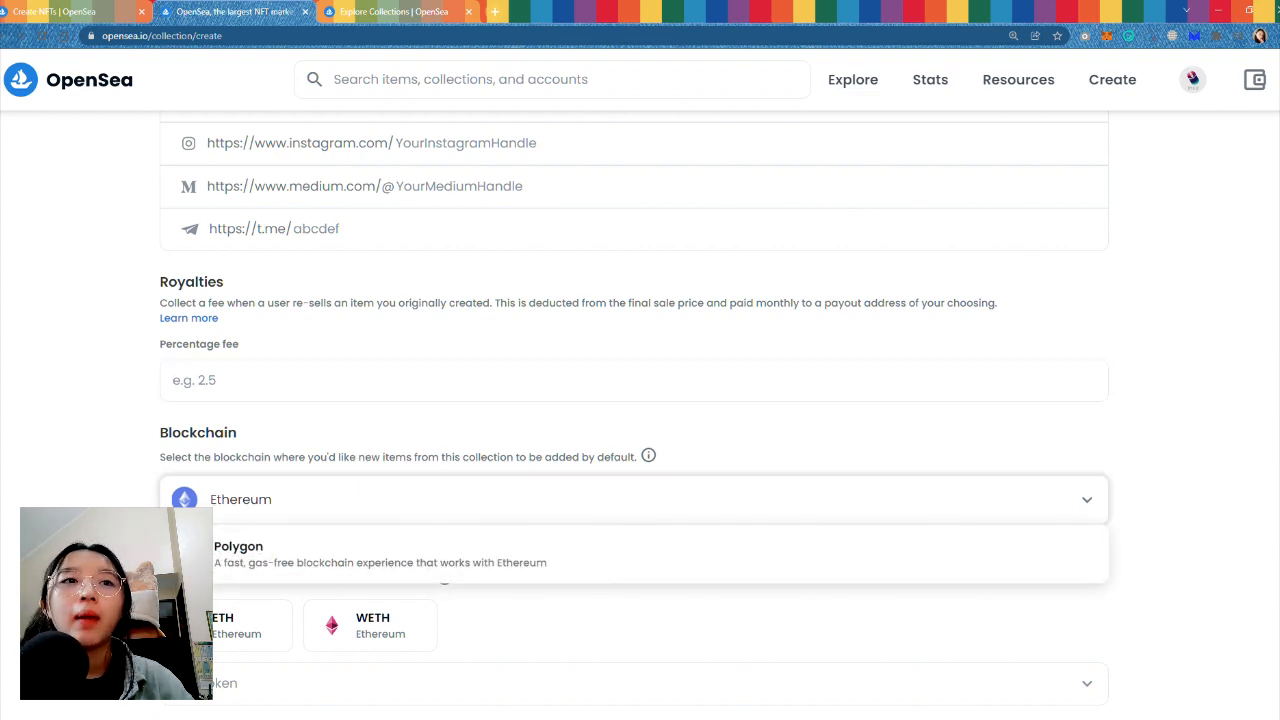
left_click(258, 556)
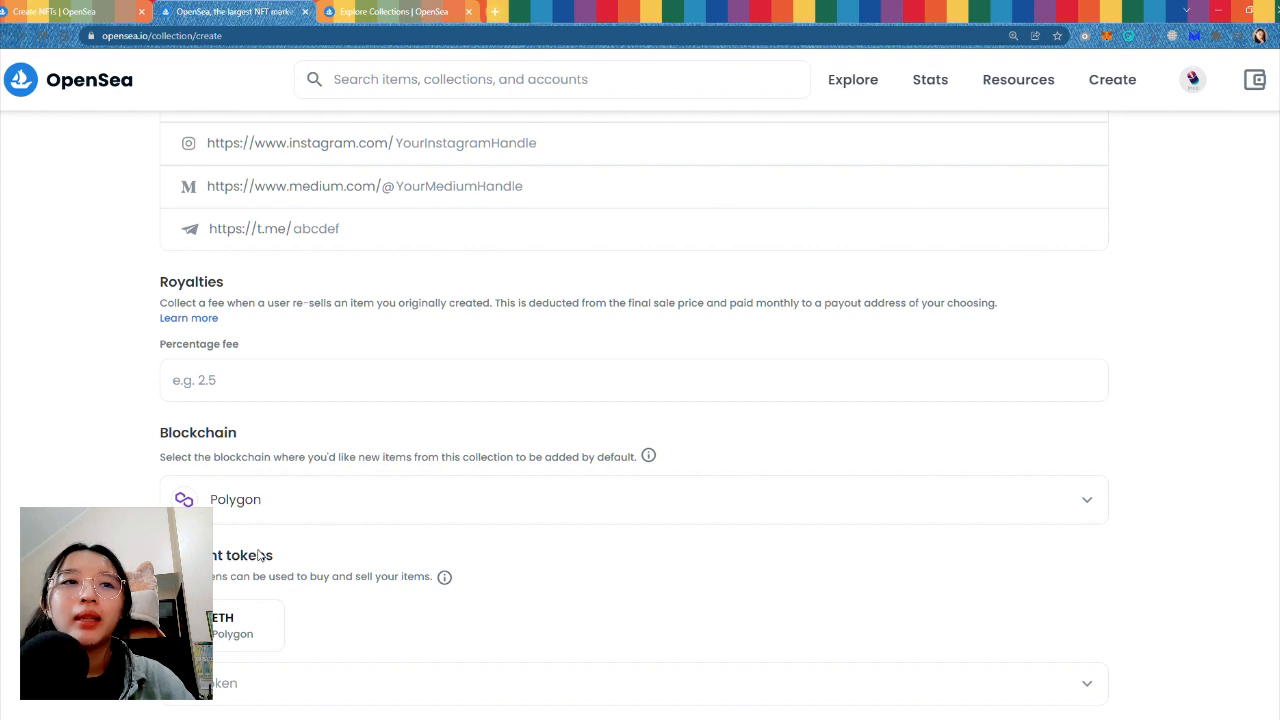
- Add USDC on Polygon as a payment token for the collection and review the remaining token options
scroll(258, 556, "down", 1)
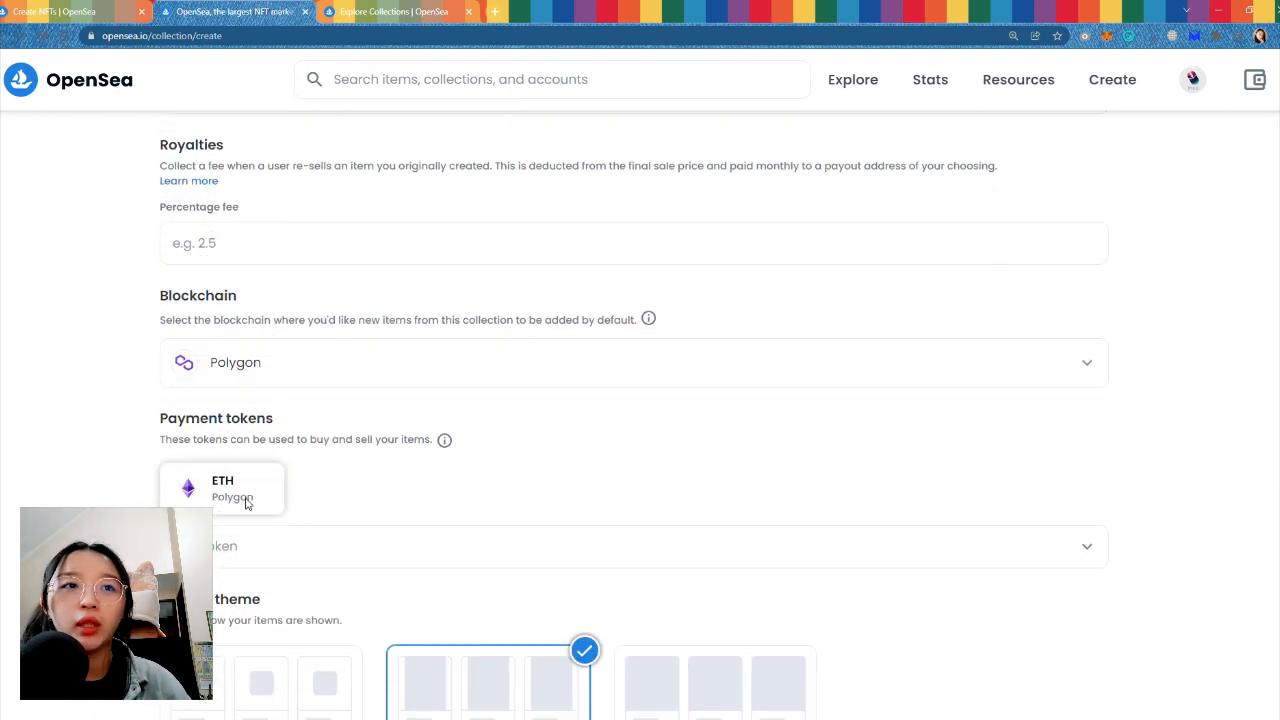
left_click(382, 545)
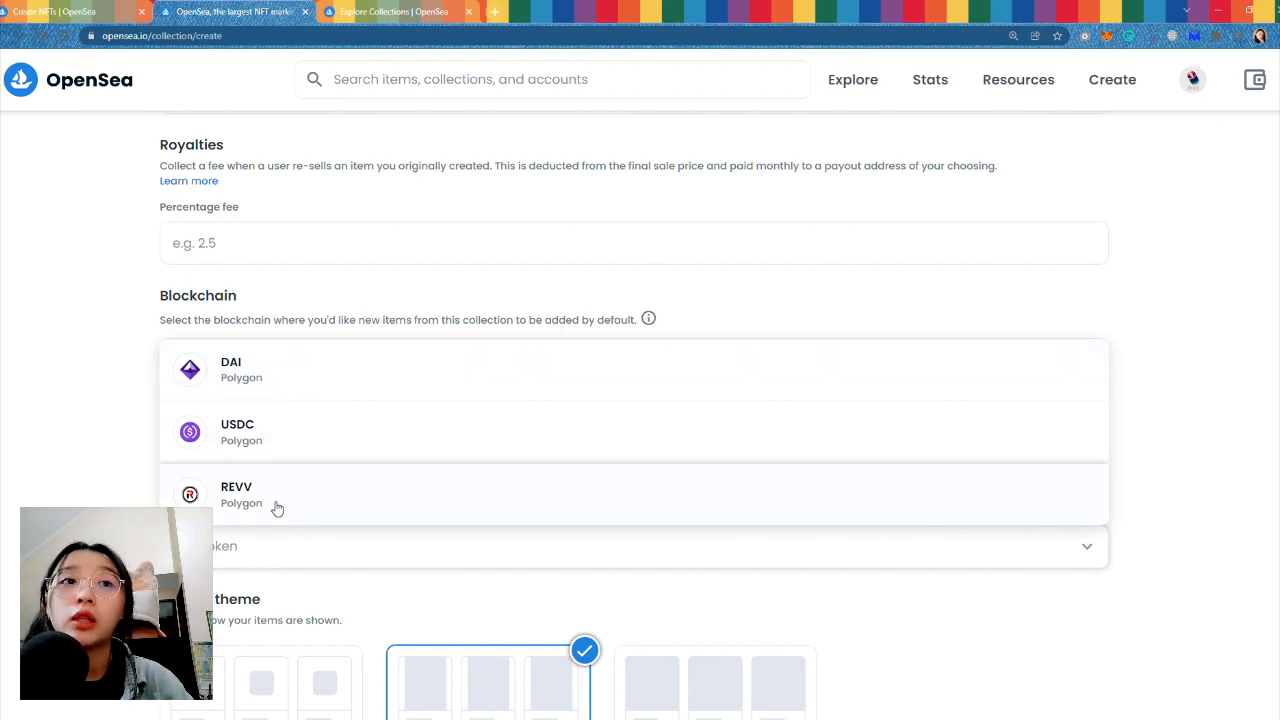
left_click(263, 440)
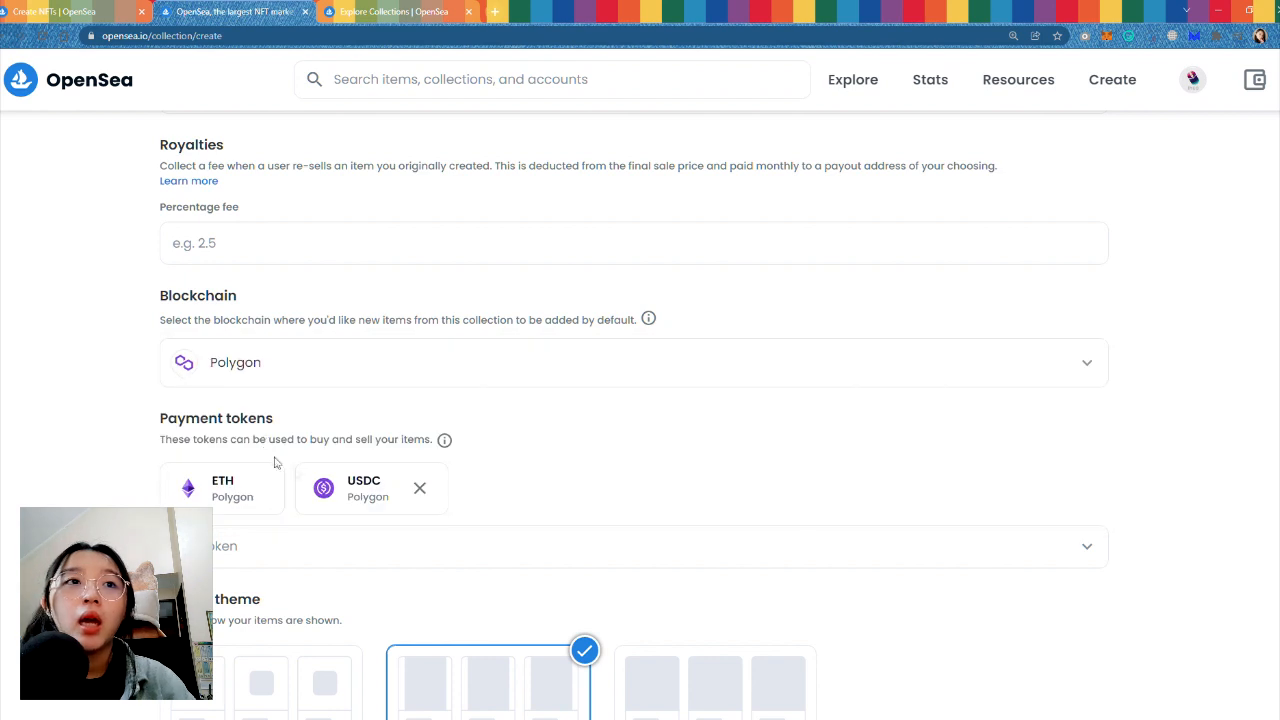
left_click(341, 556)
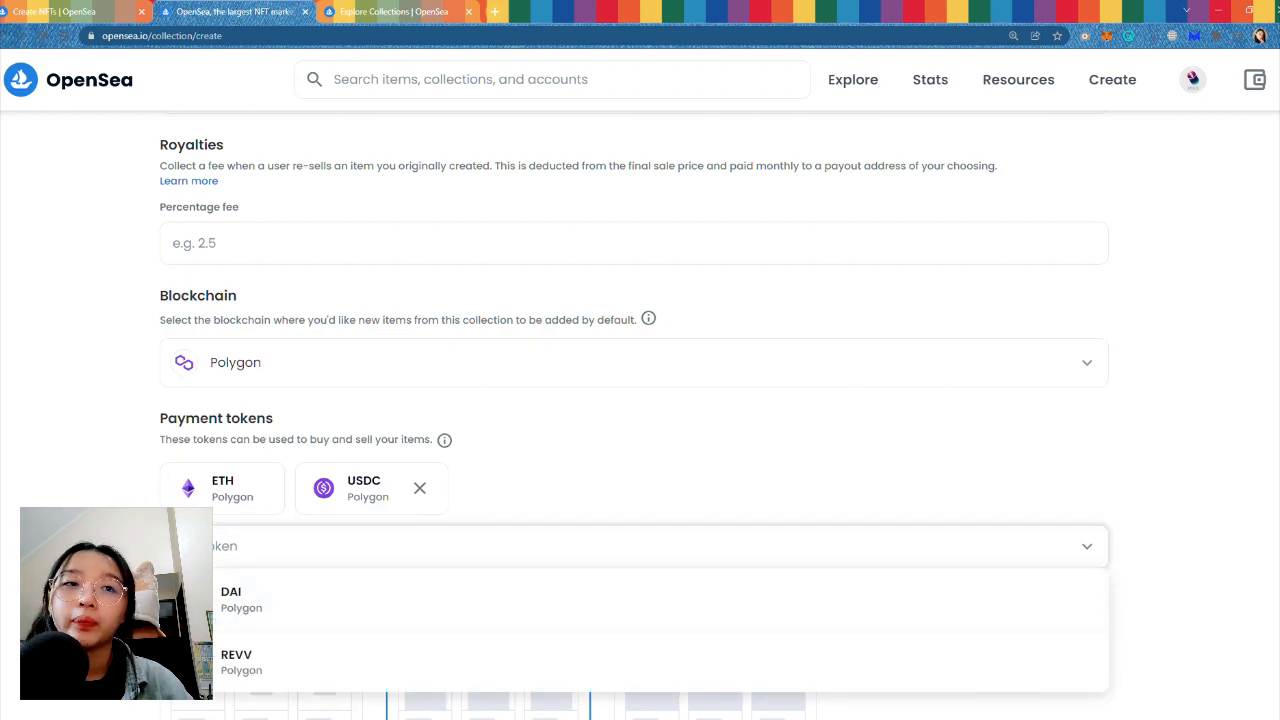
left_click(233, 540)
- Set the display theme to Padded and check the explicit and sensitive content option
scroll(272, 540, "down", 3)
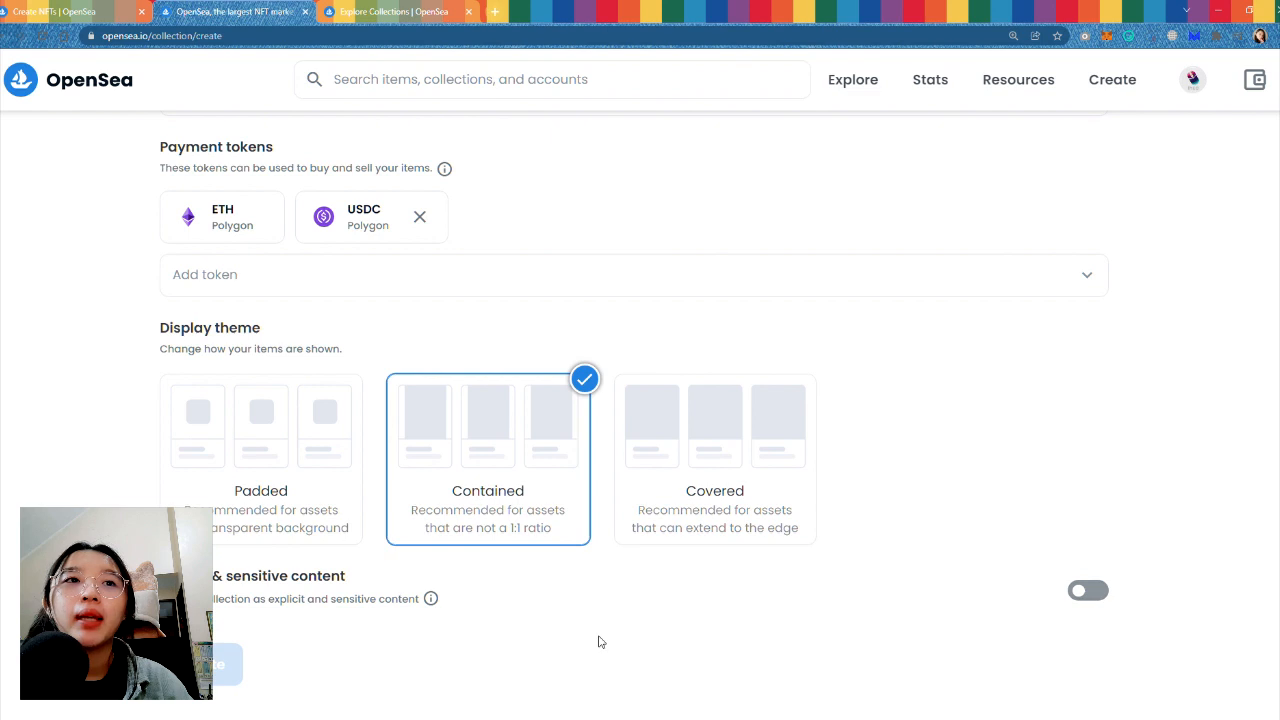
left_click(243, 448)
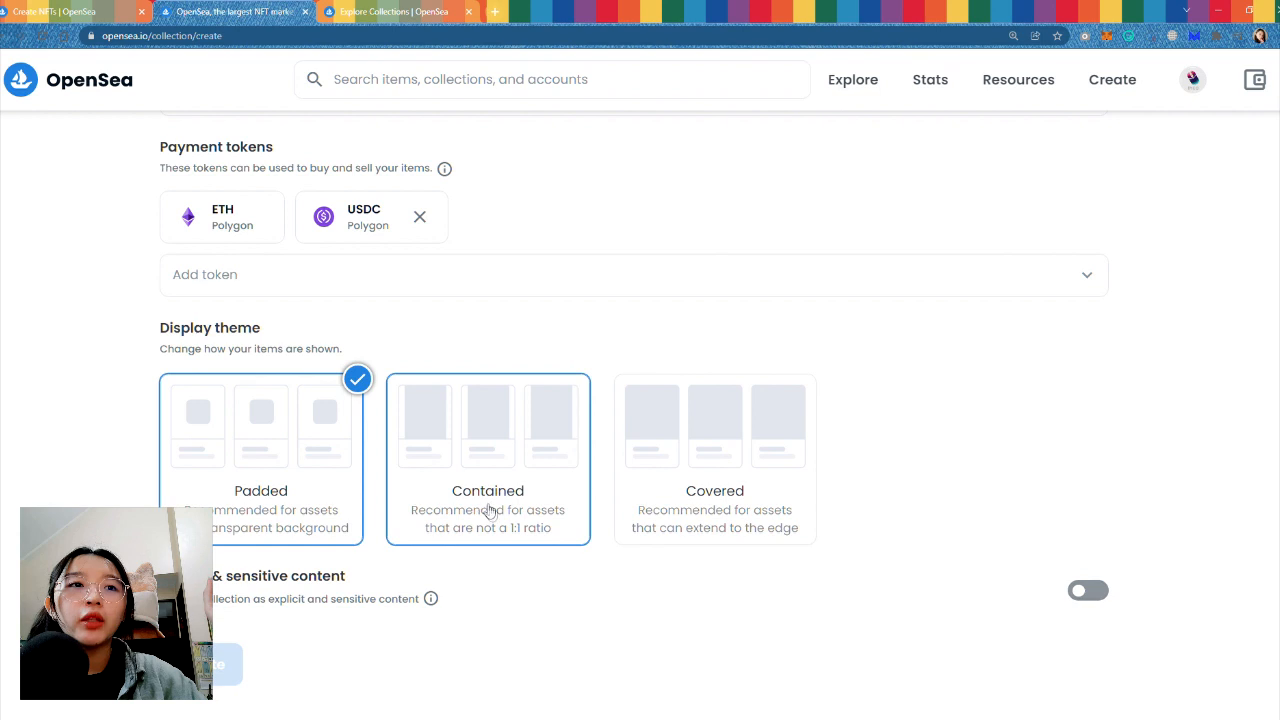
mouse_move(432, 600)
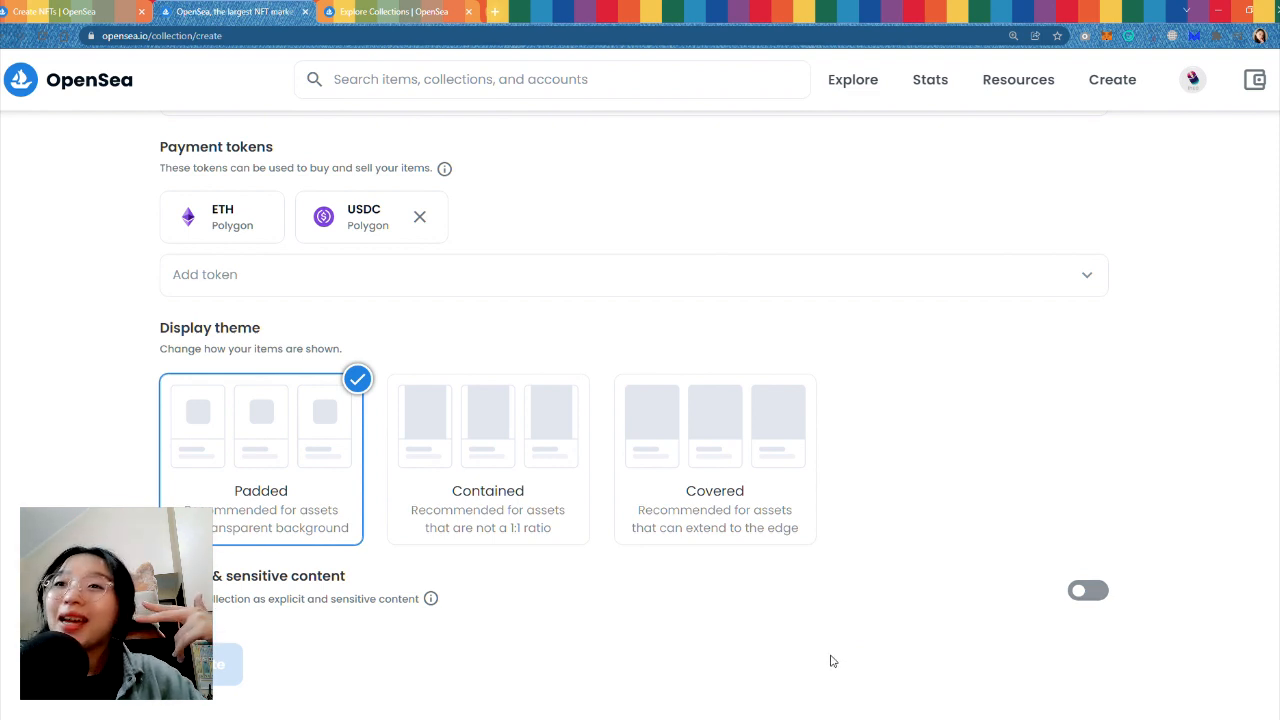
left_click(1088, 590)
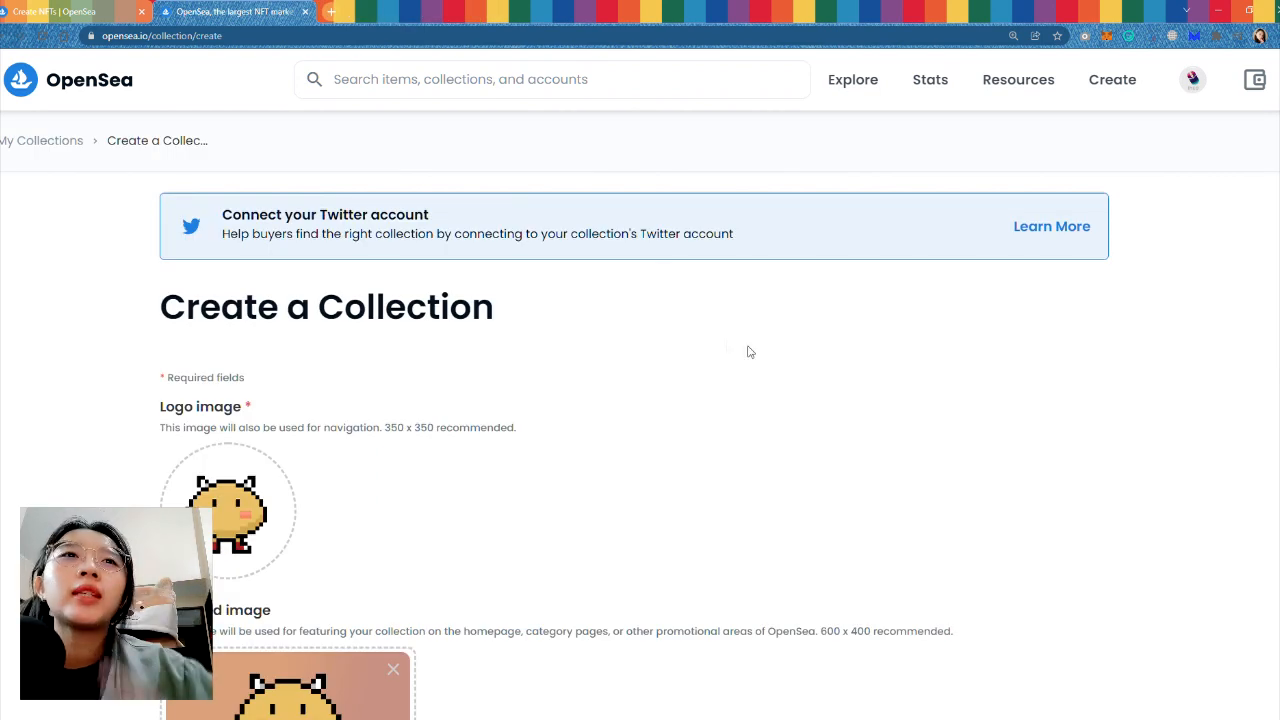
- Review the collection form's logo, featured and banner images and the collection name
scroll(700, 338, "down", 3)
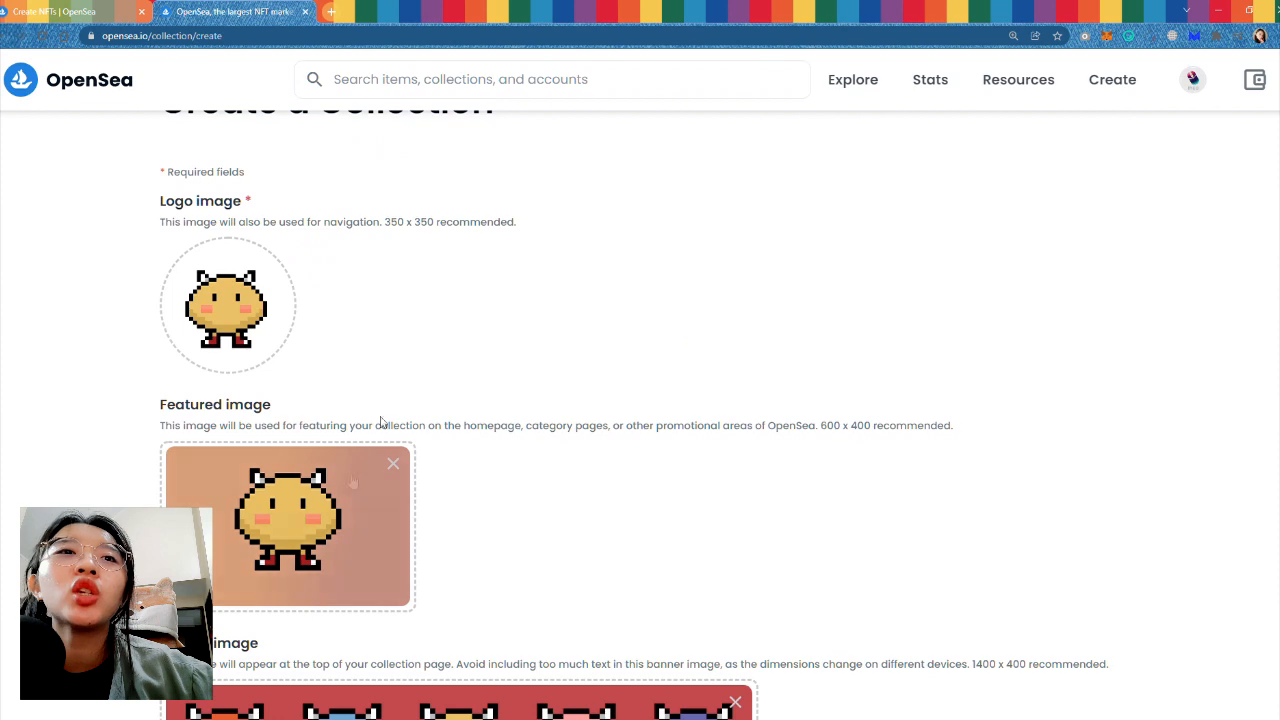
scroll(617, 409, "down", 5)
scroll(493, 390, "down", 1)
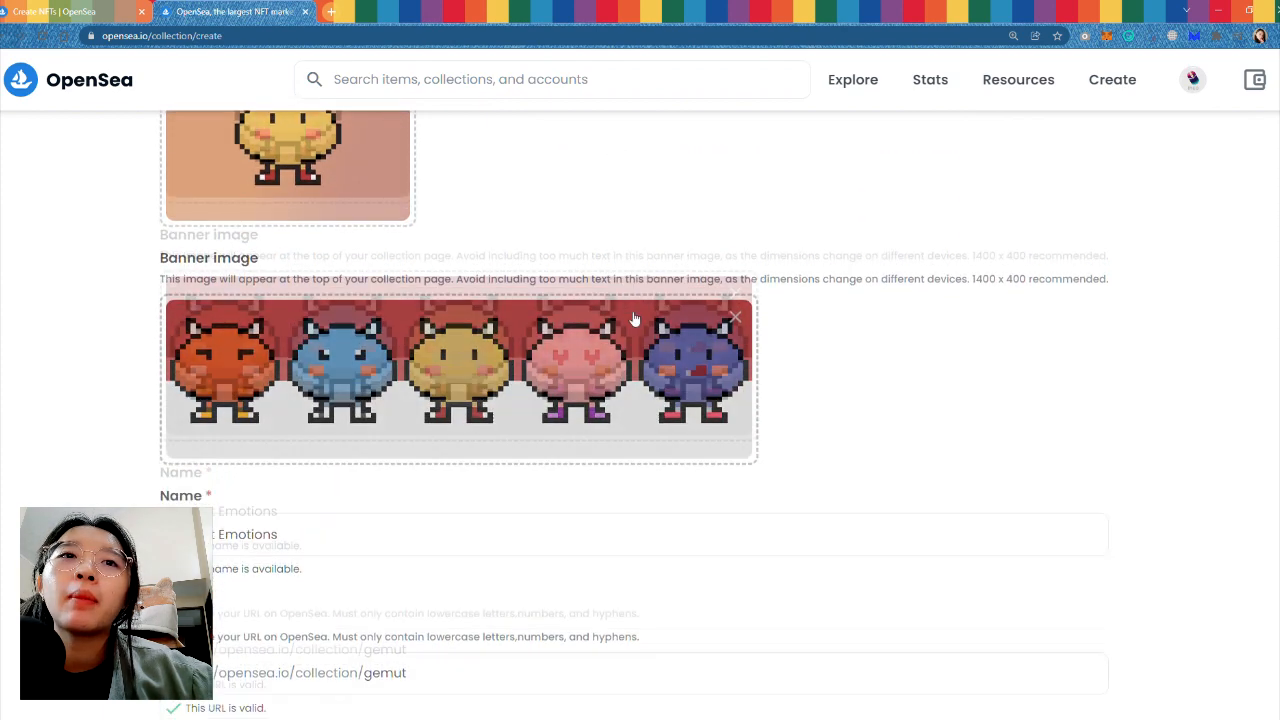
scroll(398, 467, "down", 1)
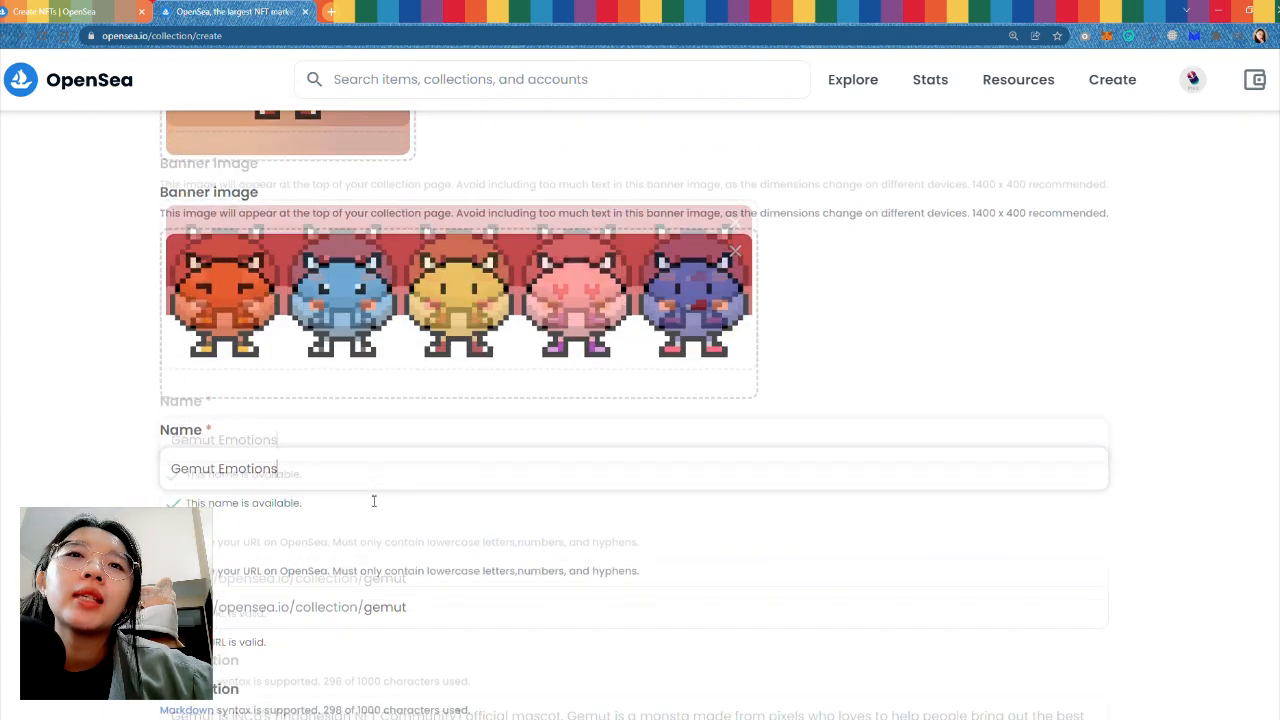
- Try a hyphen and an underscore after gemut in the collection URL, removing each one again
left_click(430, 580)
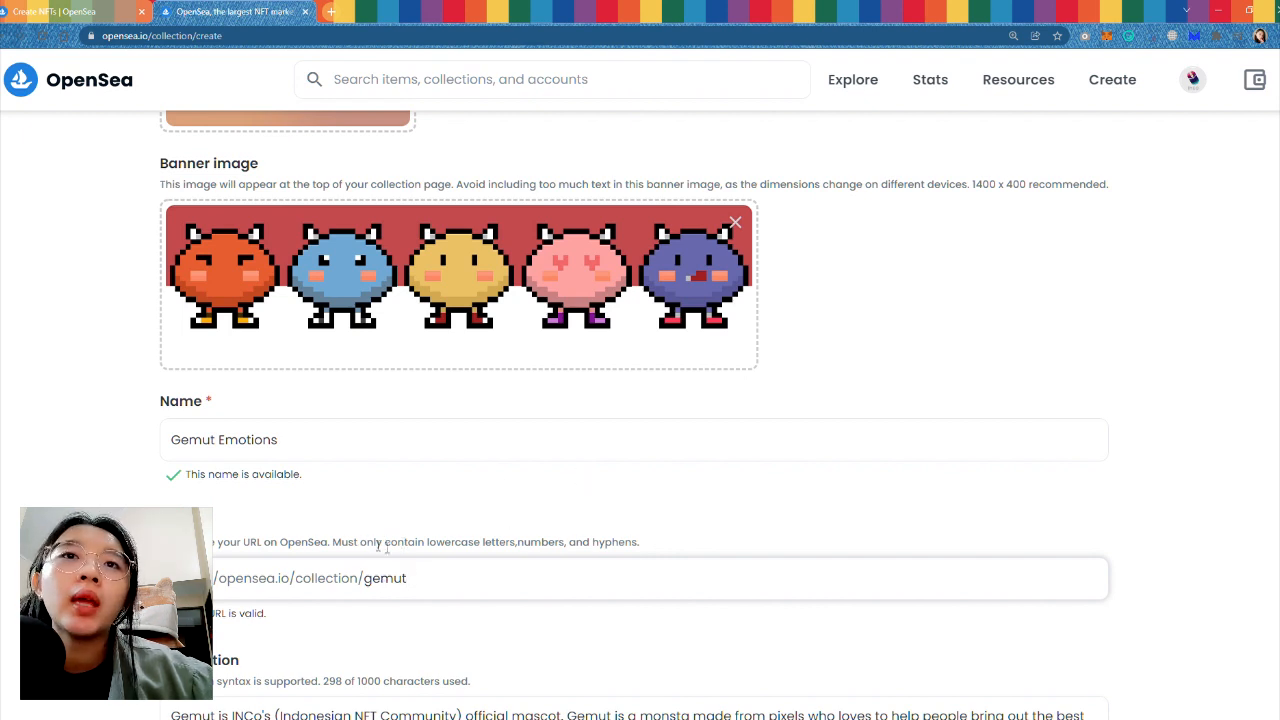
left_click_drag(427, 542, 520, 543)
left_click(551, 540)
left_click(589, 575)
type("-")
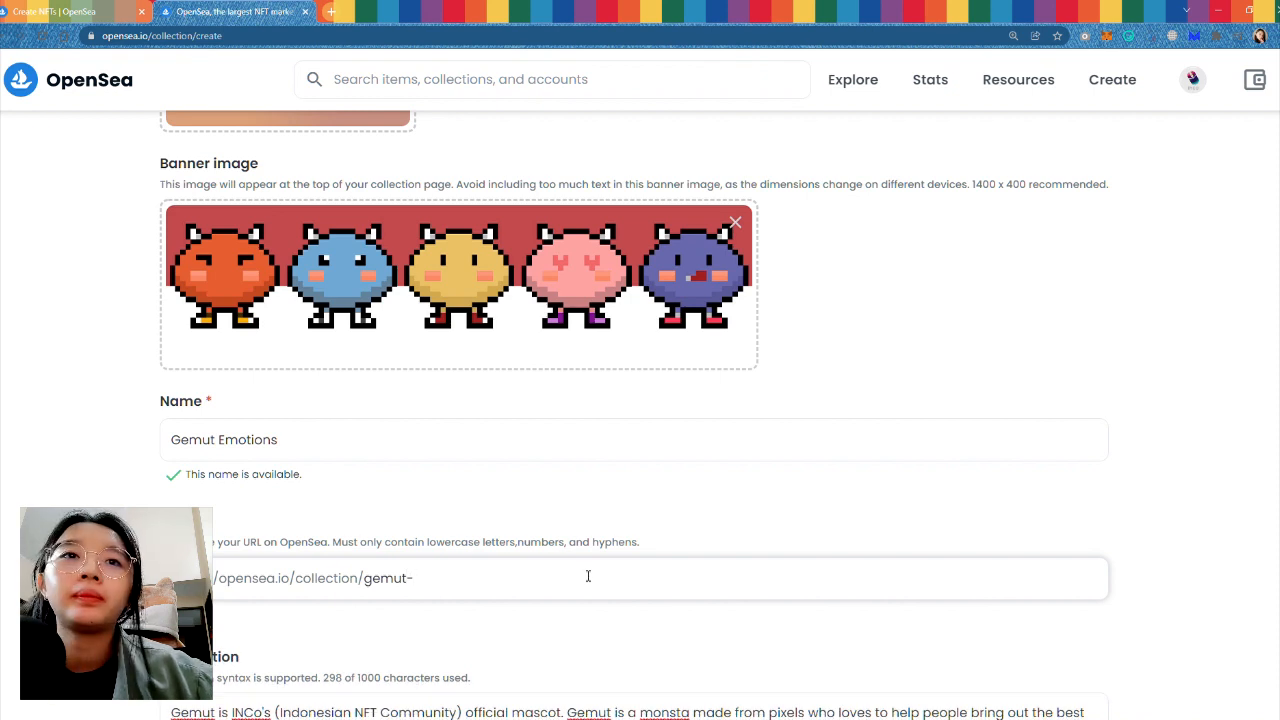
key("BackSpace")
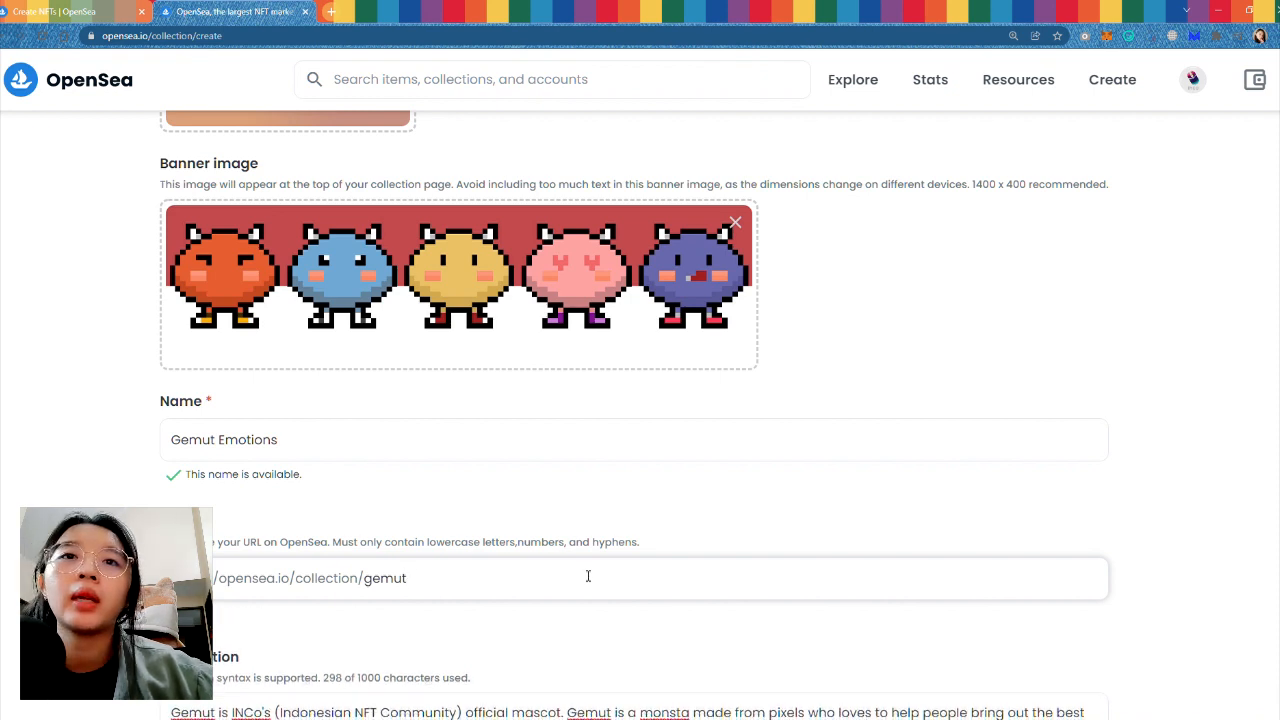
type("_")
key("BackSpace")
type("-")
key("BackSpace")
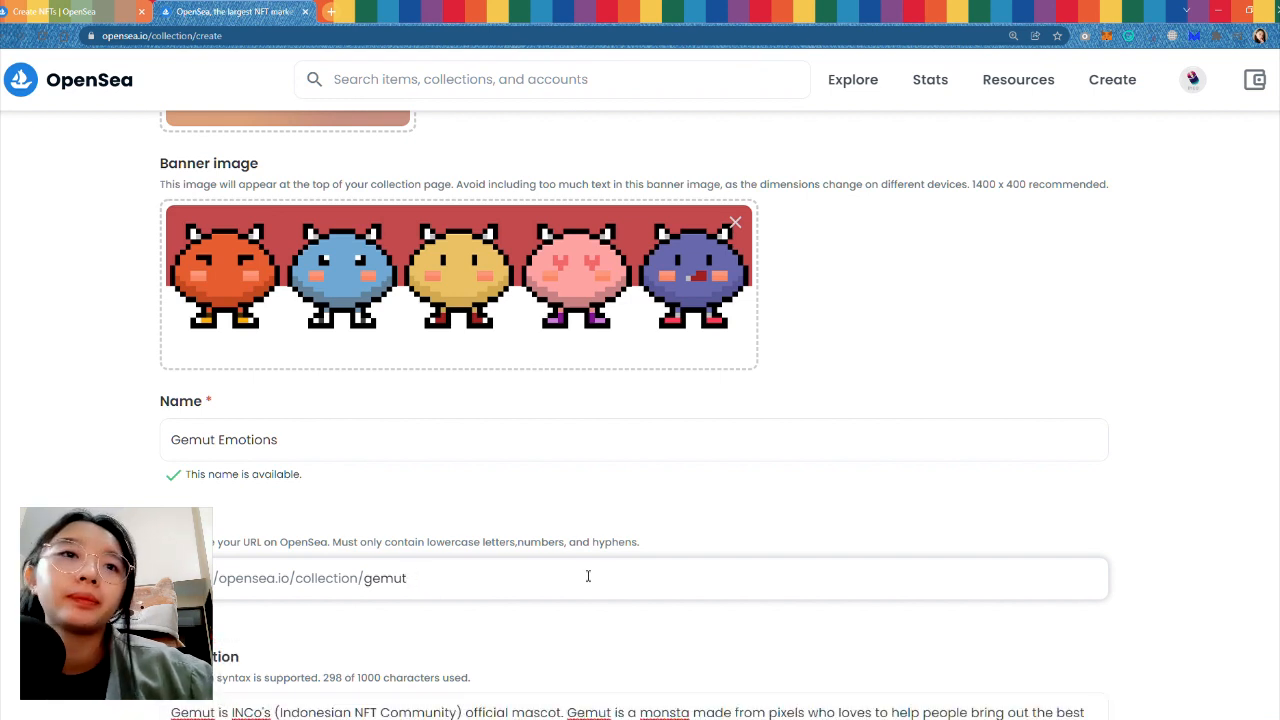
- Review the collection's description text and highlight its 1000-character limit
scroll(535, 503, "down", 2)
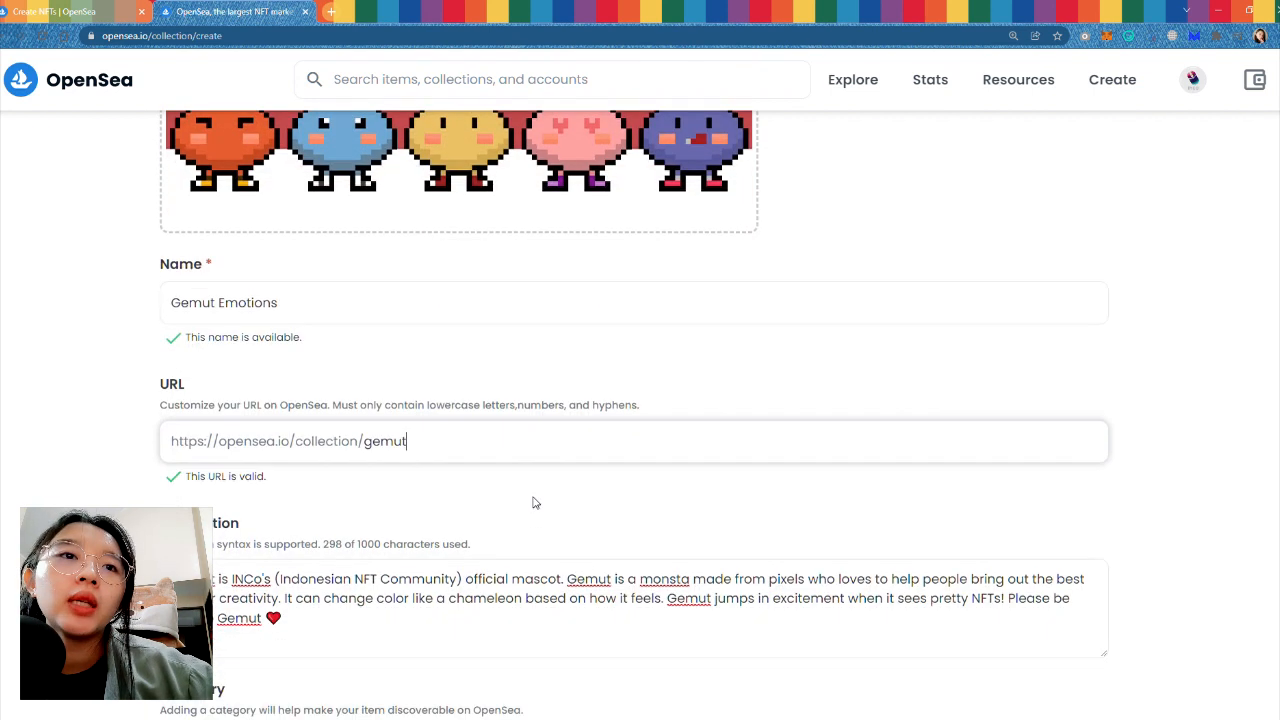
left_click(289, 630)
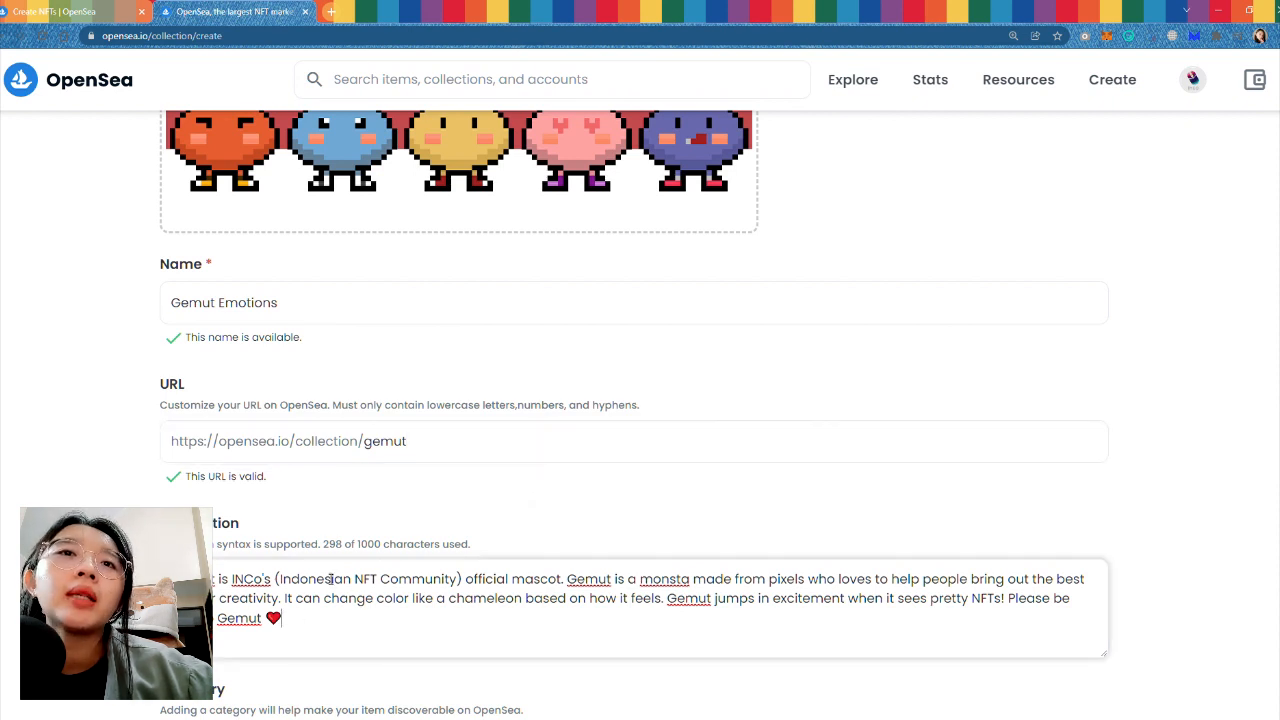
left_click_drag(358, 548, 389, 557)
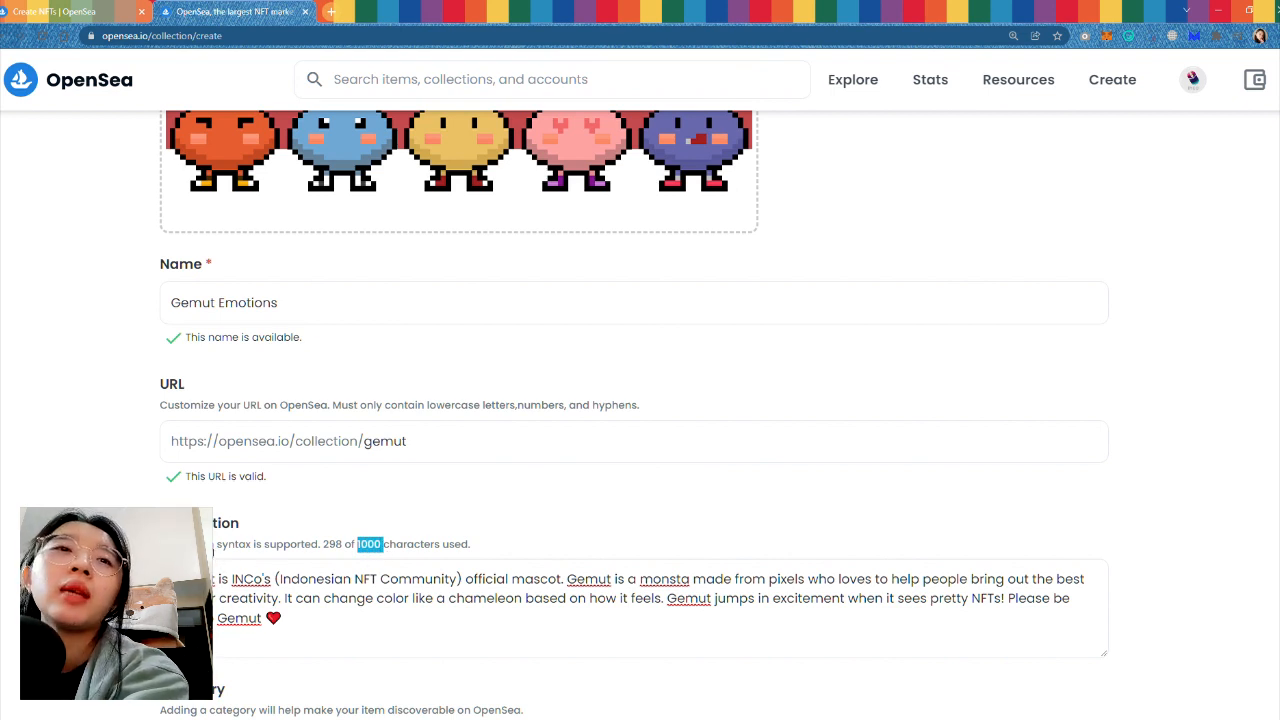
- View the Markdown Cheat Sheet and highlight the heading syntax in its Basic Syntax table
left_click(345, 8)
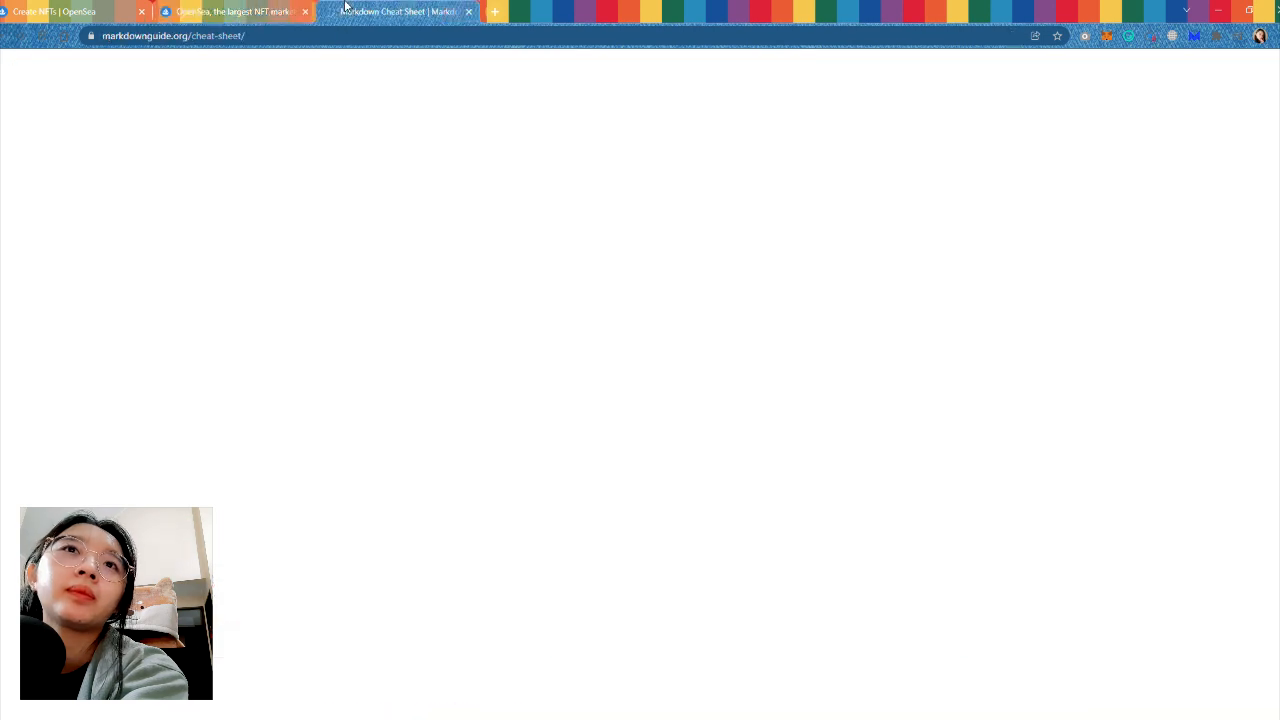
scroll(530, 432, "down", 1)
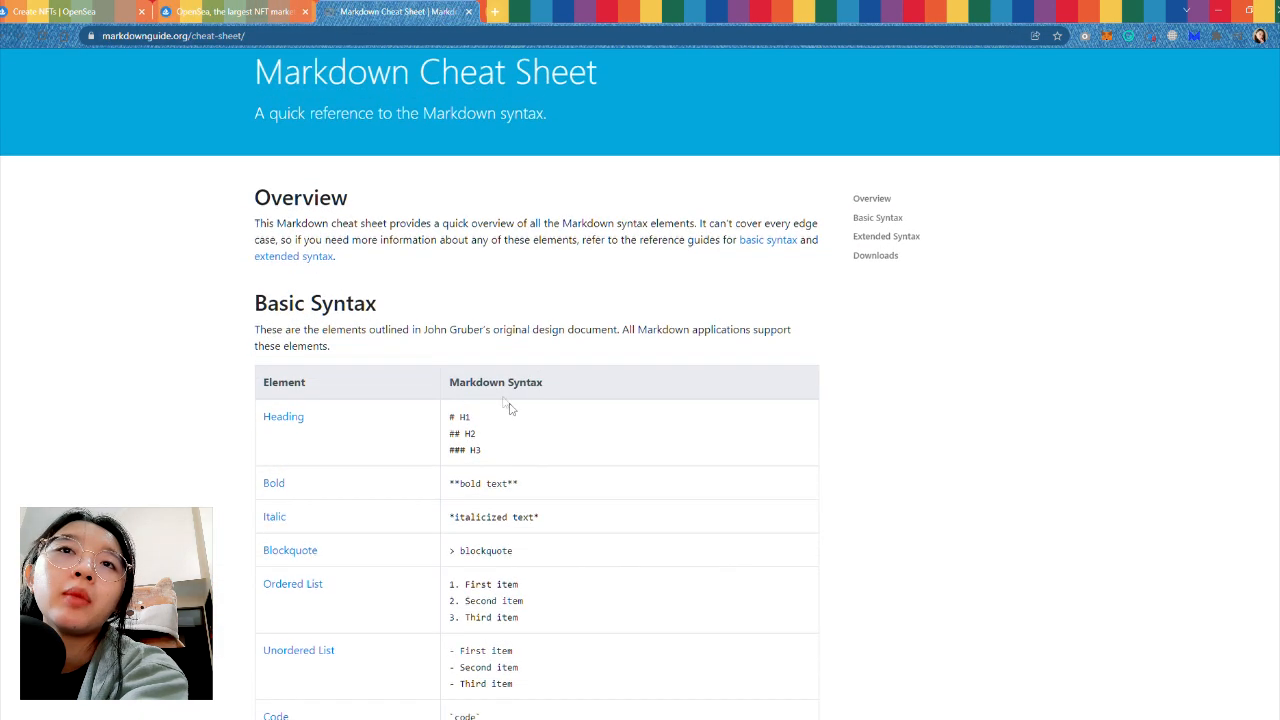
left_click_drag(489, 443, 450, 414)
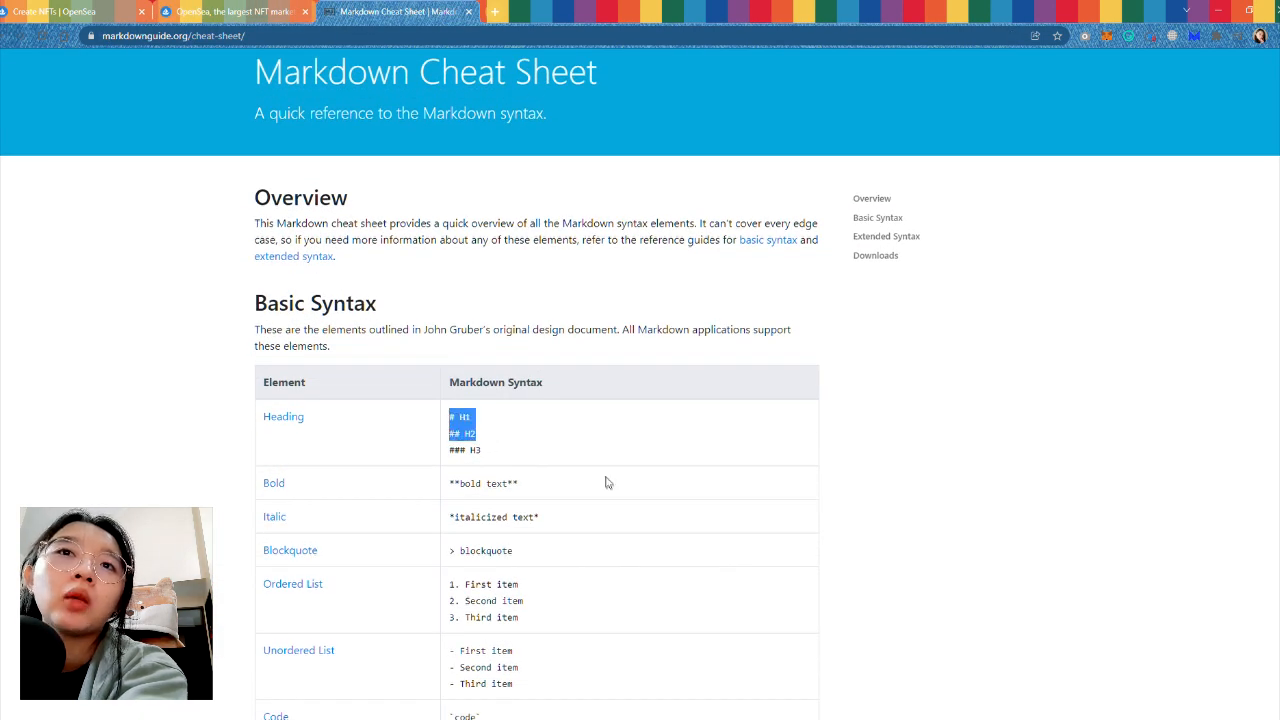
- Highlight the bold text syntax in the cheat sheet's Basic Syntax table and look through the entries below it
left_click_drag(576, 479, 449, 483)
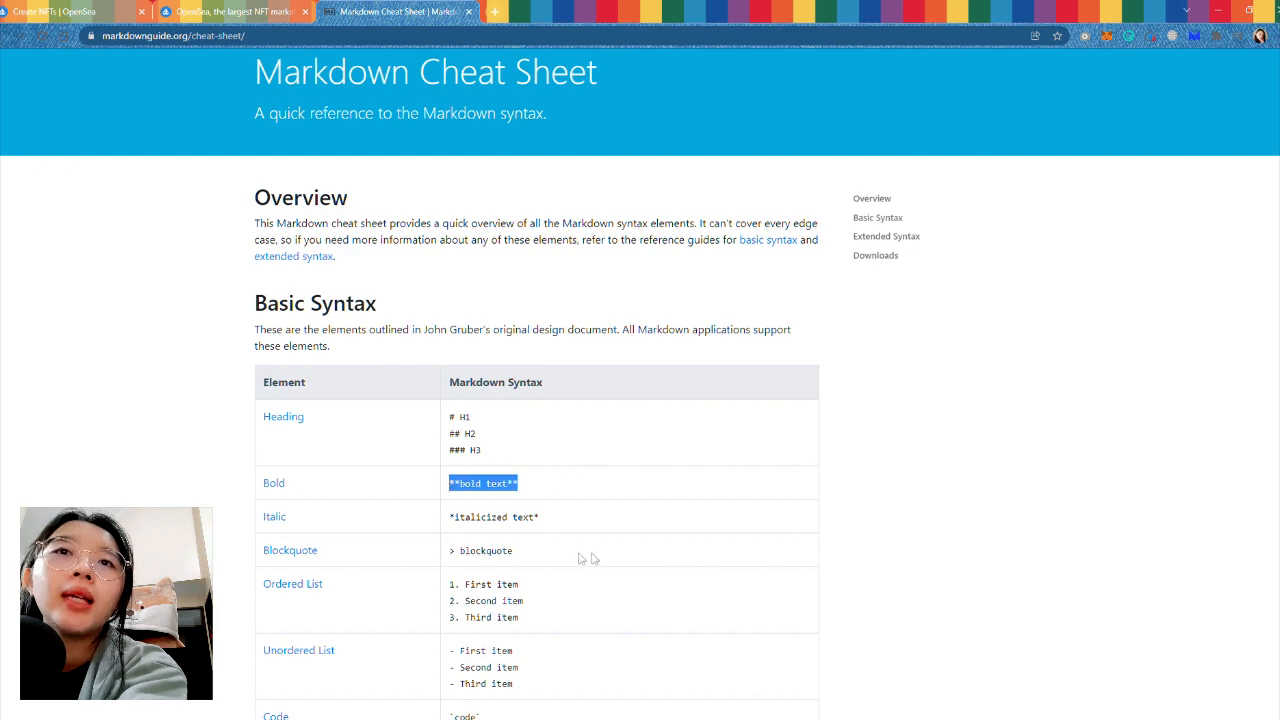
scroll(568, 506, "down", 2)
scroll(604, 466, "down", 1)
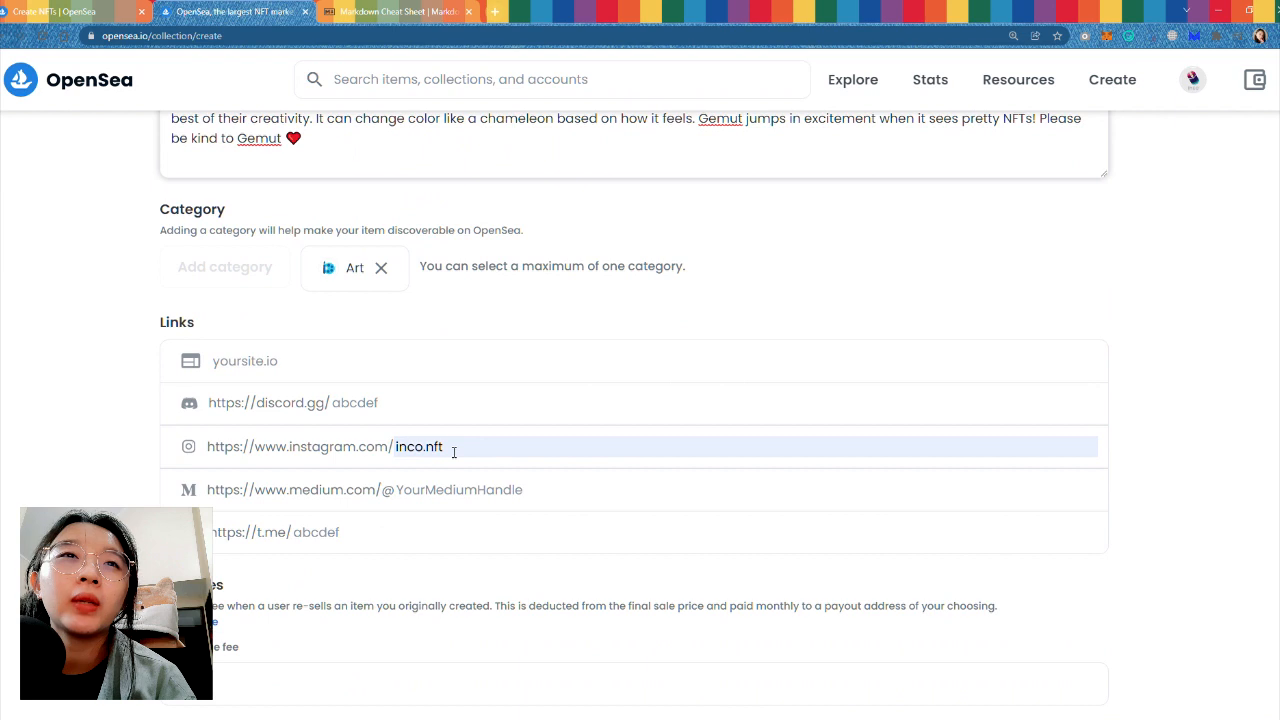
- Review the collection's Instagram link, payout, blockchain, payment token and display theme settings
left_click(456, 454)
left_click(50, 487)
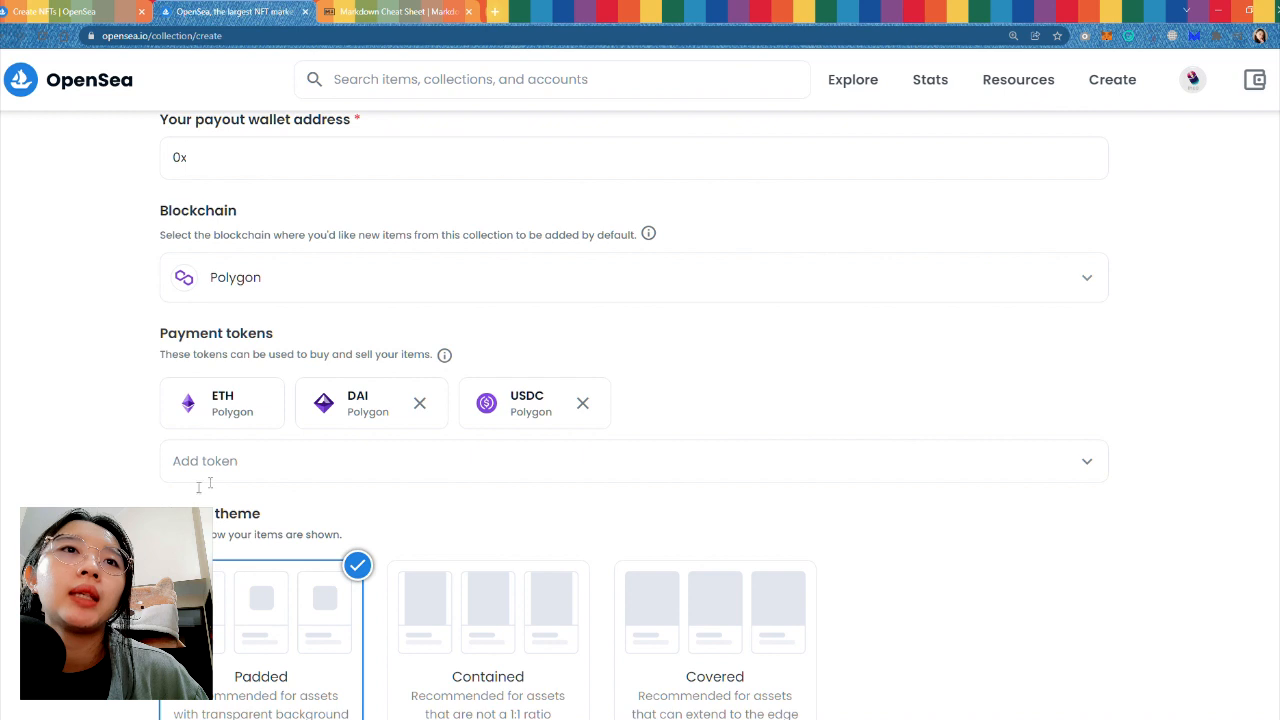
scroll(211, 483, "down", 2)
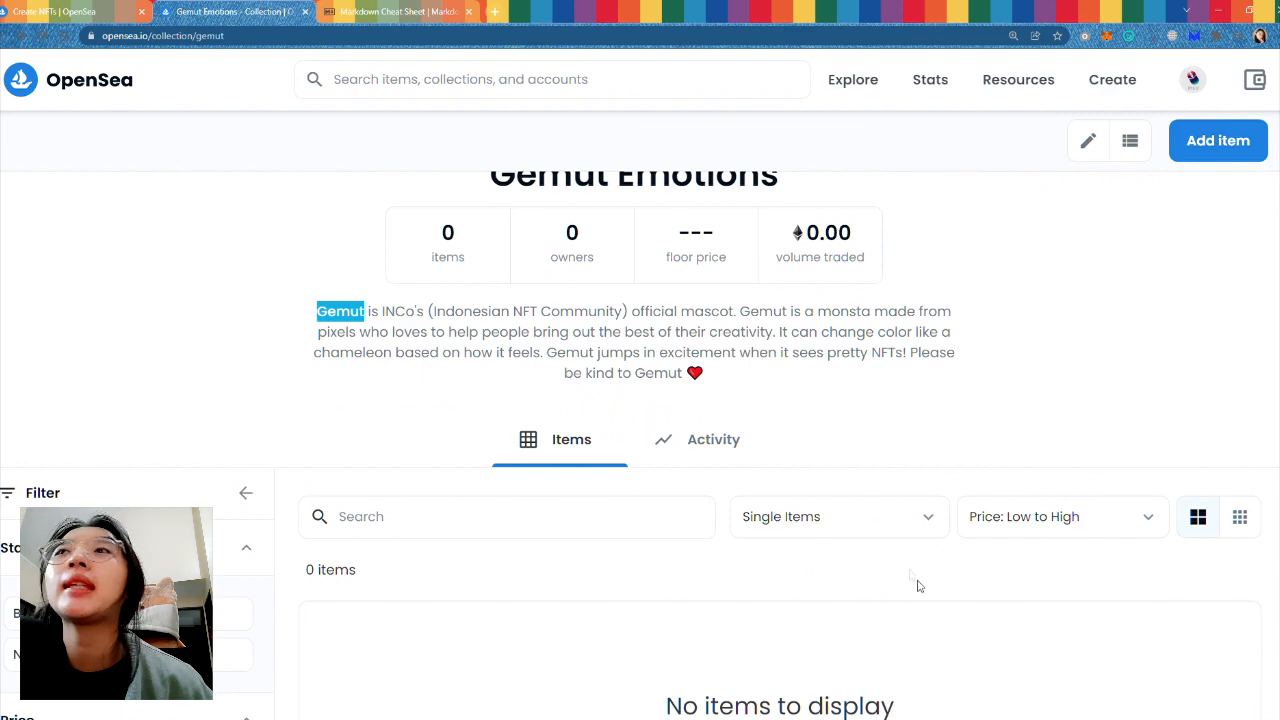
- Start a new item in the Gemut Emotions collection and highlight the supported media file types
scroll(910, 575, "up", 3)
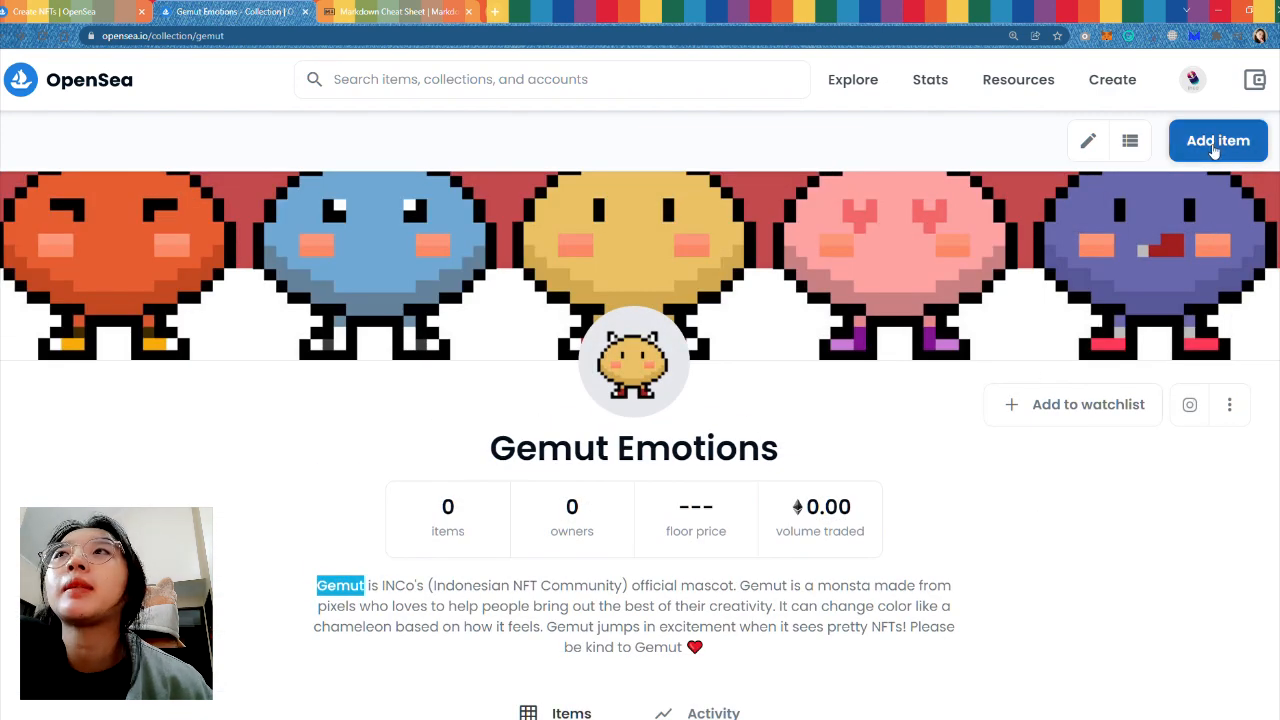
left_click(1216, 146)
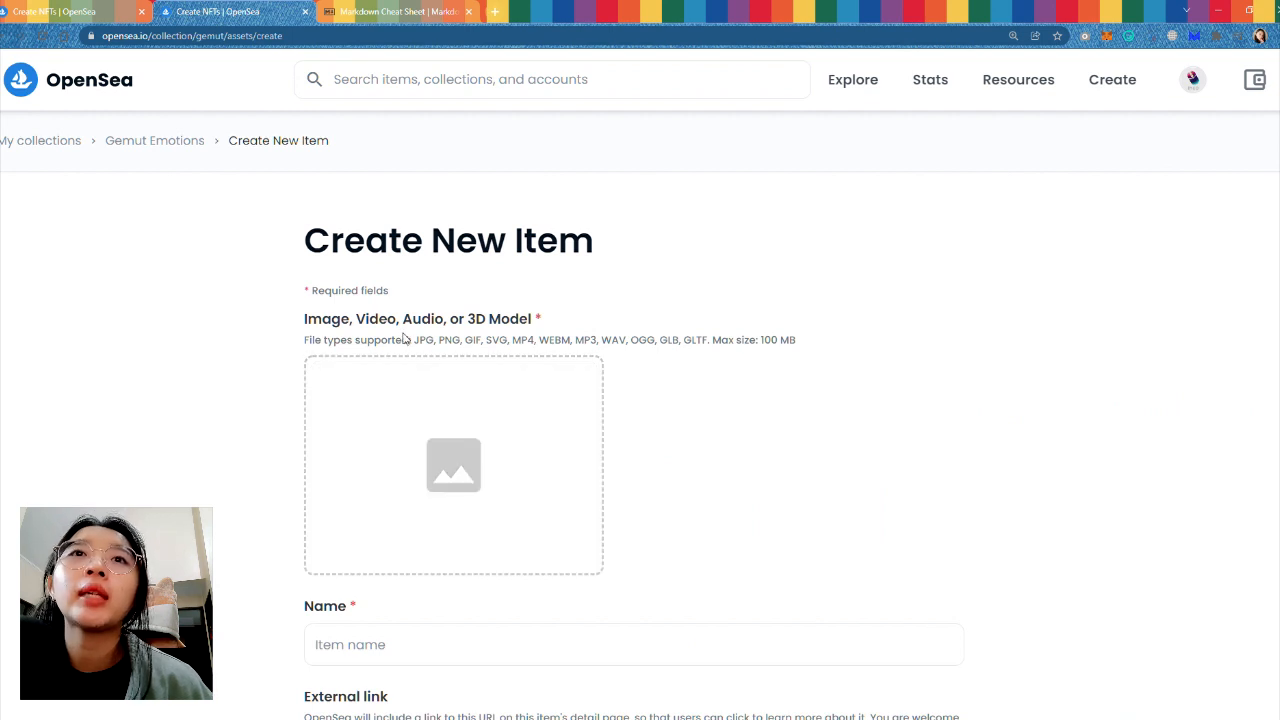
left_click_drag(415, 344, 623, 344)
left_click(837, 349)
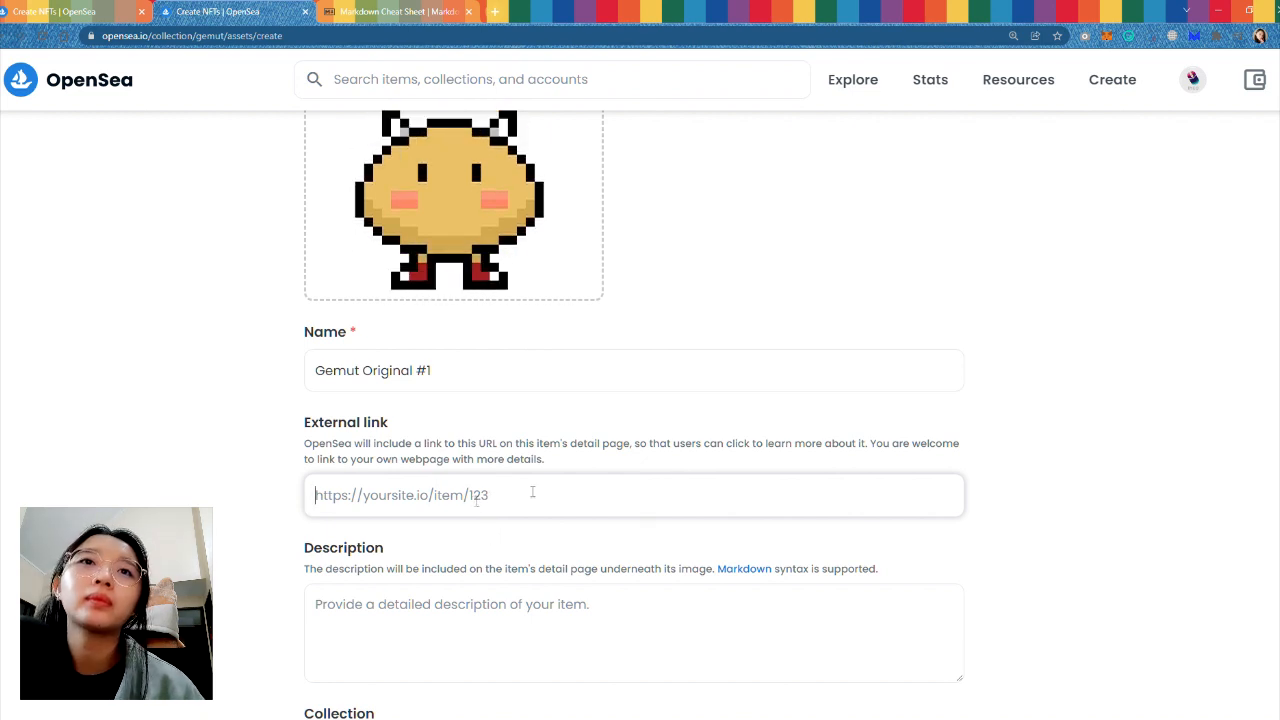
- Review the new item's image, name, external link and description
scroll(609, 406, "down", 2)
left_click(387, 512)
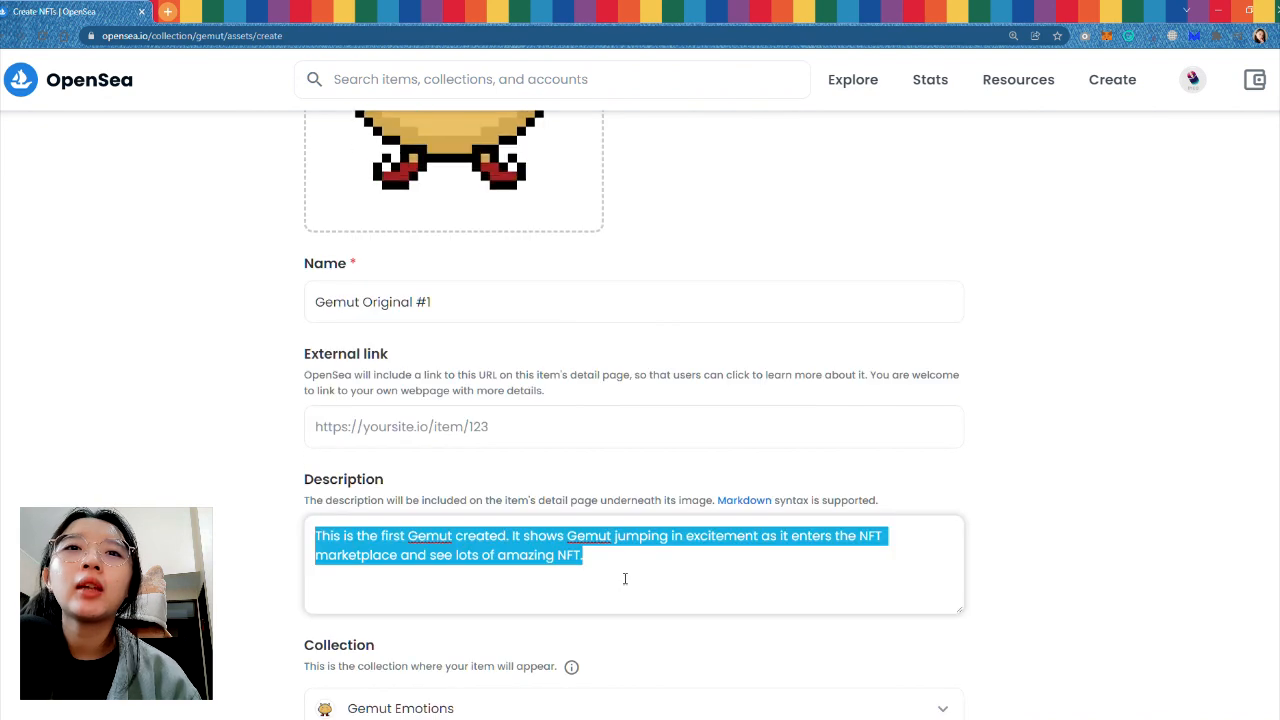
left_click(623, 577)
- Choose Gemut Emotions as the collection where the item will appear
scroll(623, 548, "down", 1)
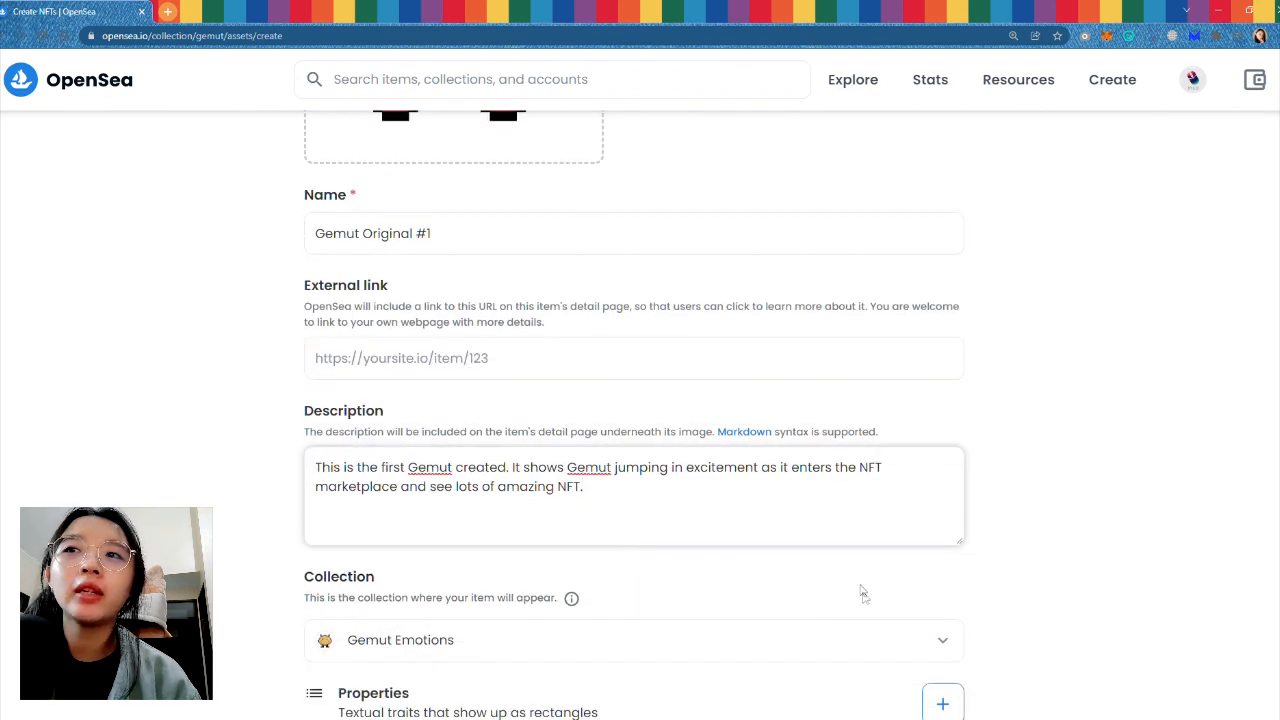
left_click(946, 645)
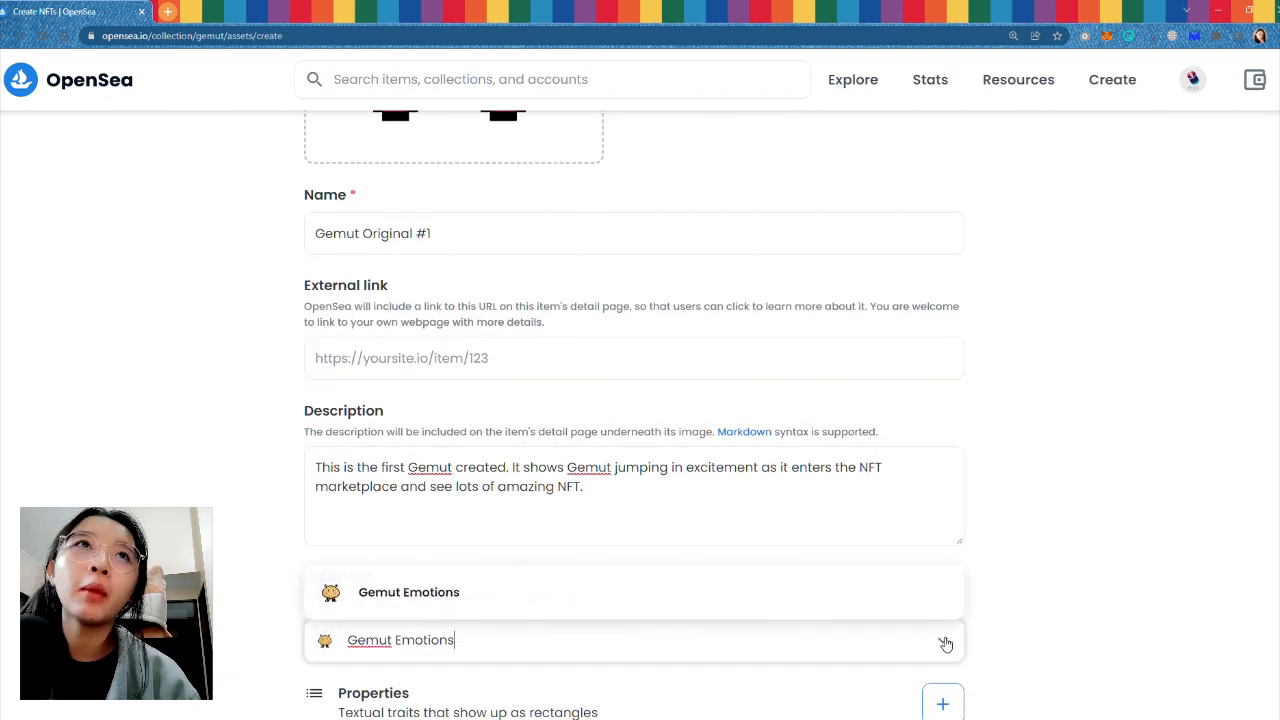
left_click(434, 602)
scroll(226, 586, "down", 1)
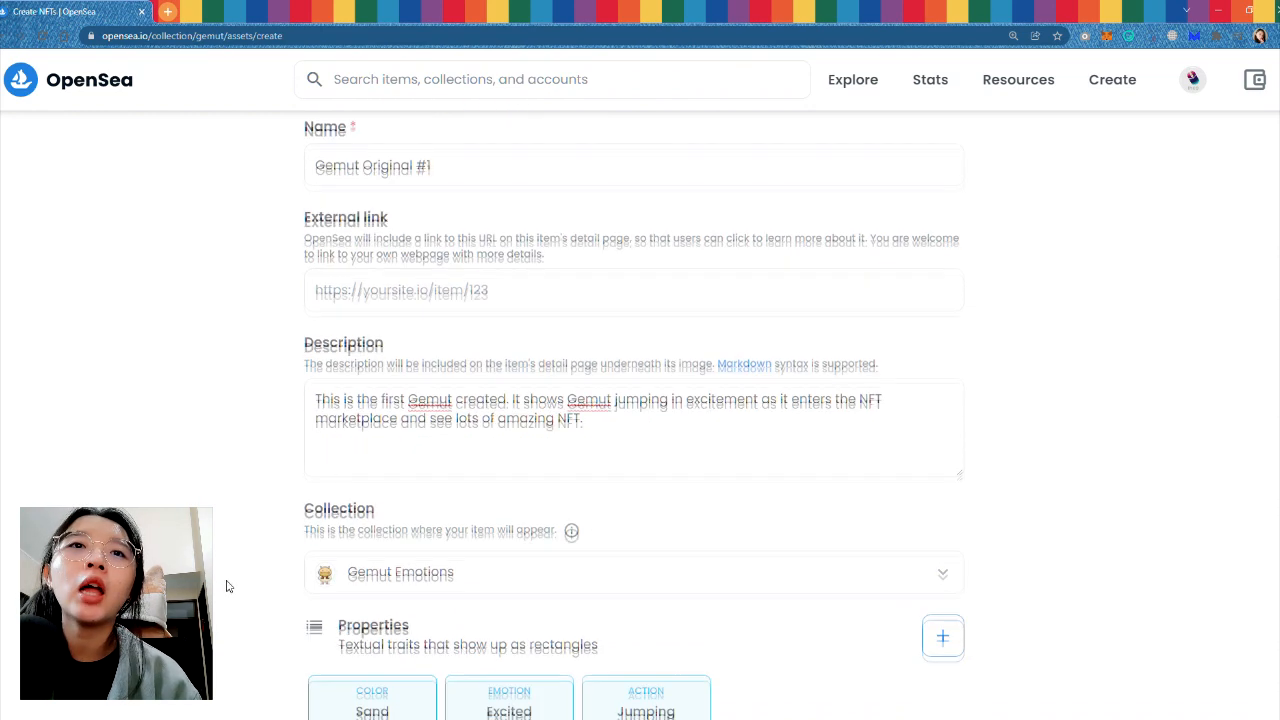
- Save the item's properties as Color Sand, Emotion Excited and Action Jumping
scroll(226, 586, "down", 1)
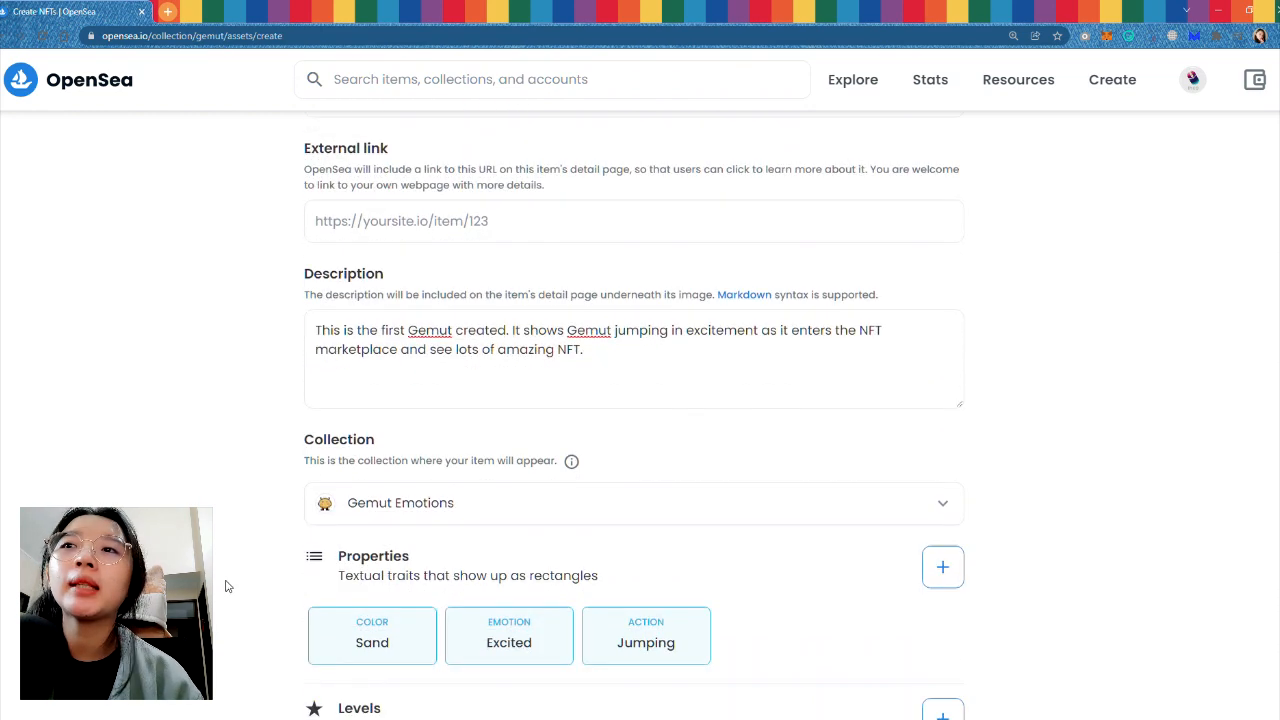
left_click(942, 566)
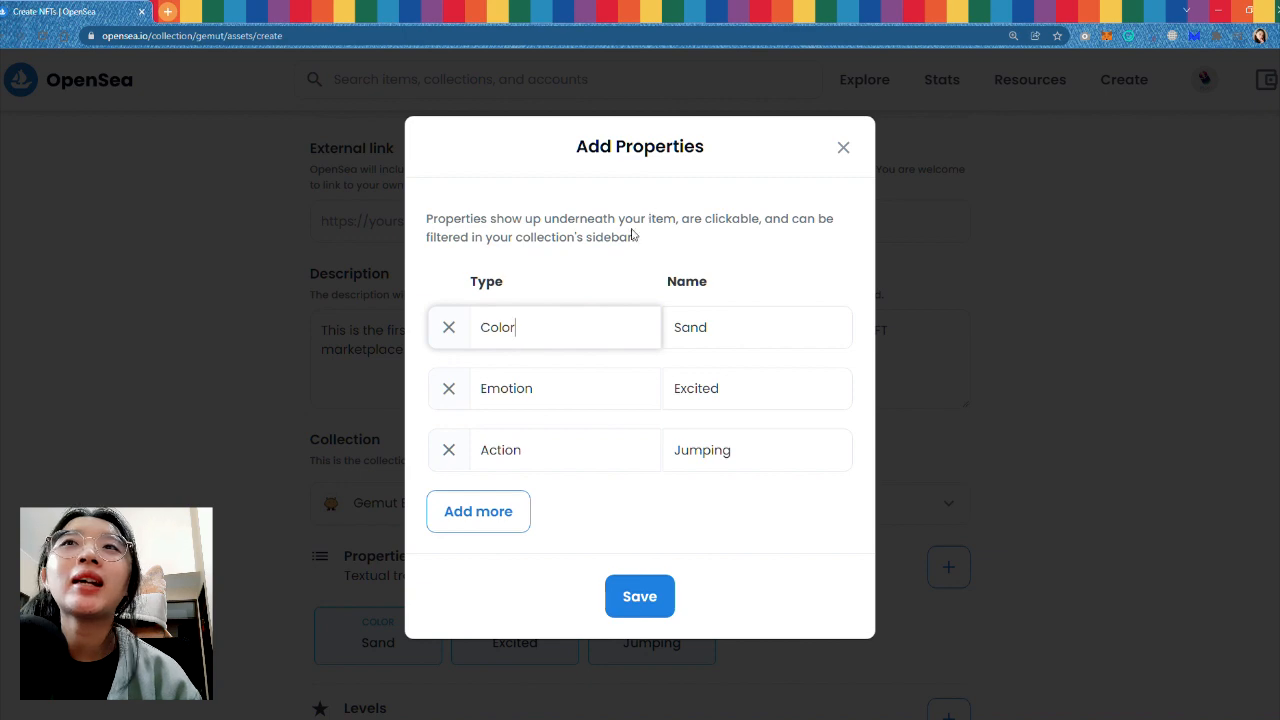
left_click(645, 594)
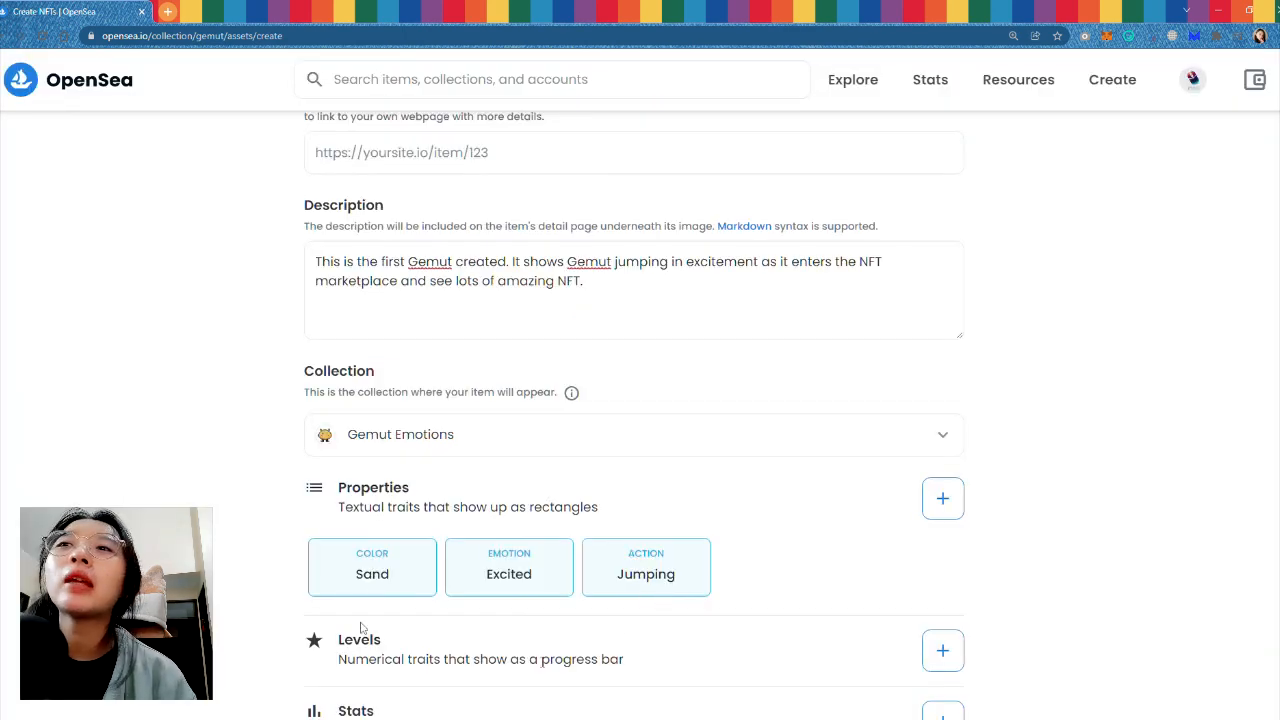
- View the Levels and Stats dialogs without adding traits, and highlight how each trait type is shown, as numbers or a progress bar
left_click(942, 650)
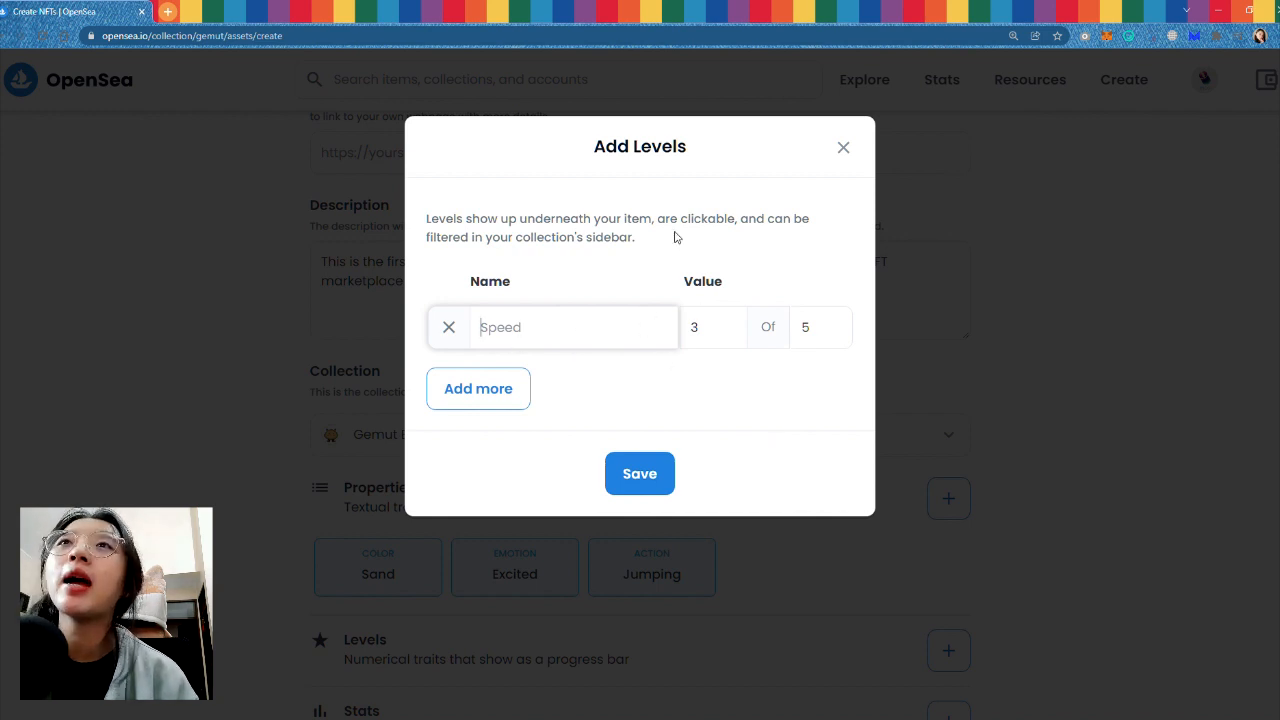
left_click(845, 147)
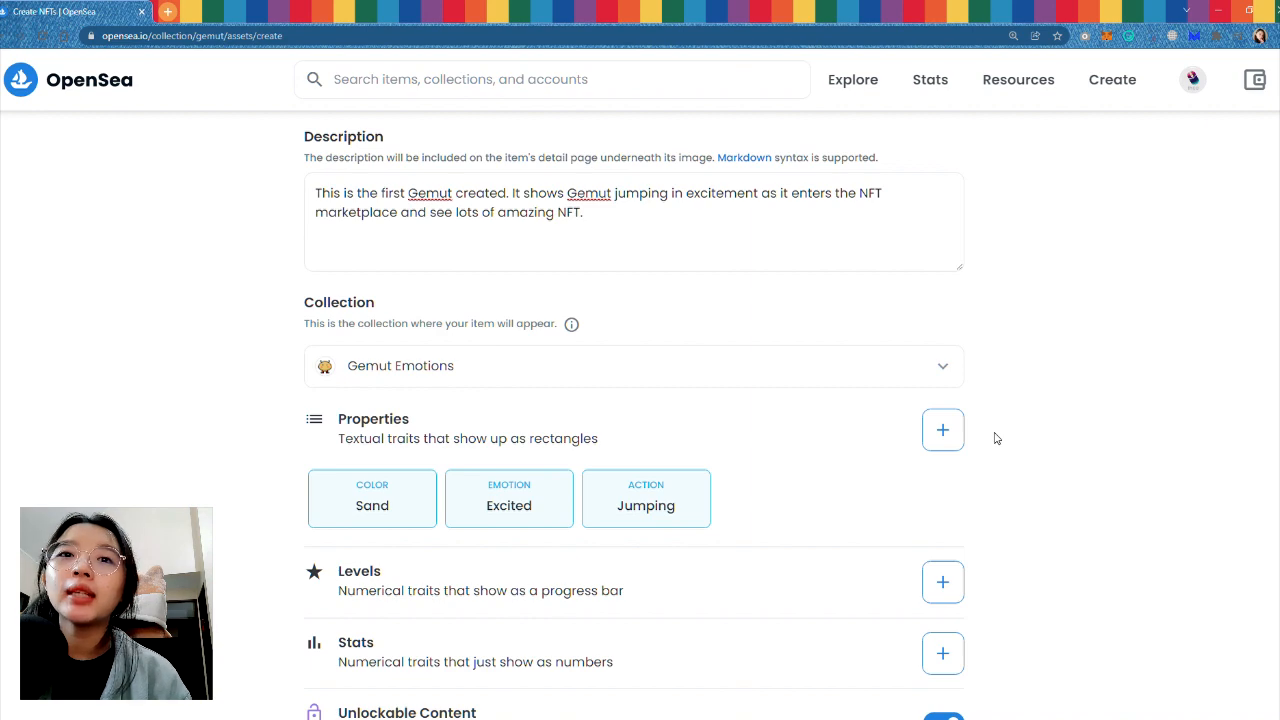
left_click(943, 655)
left_click(844, 148)
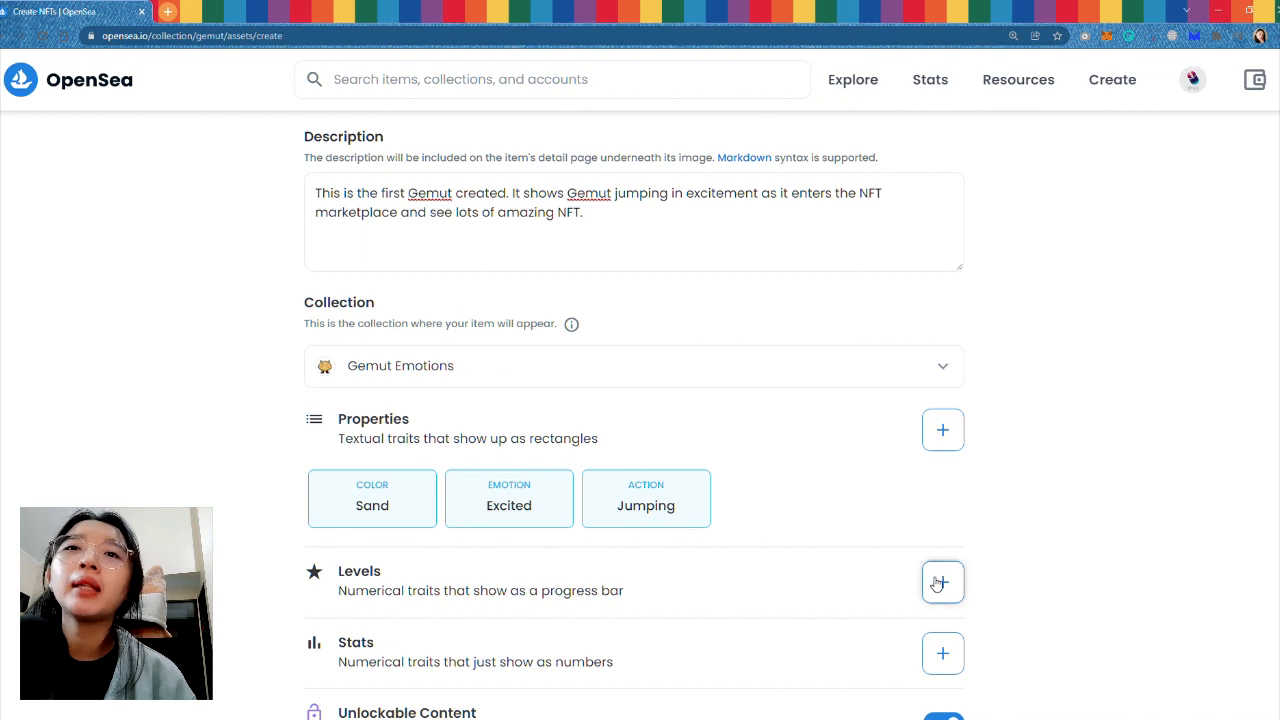
left_click_drag(555, 664, 617, 663)
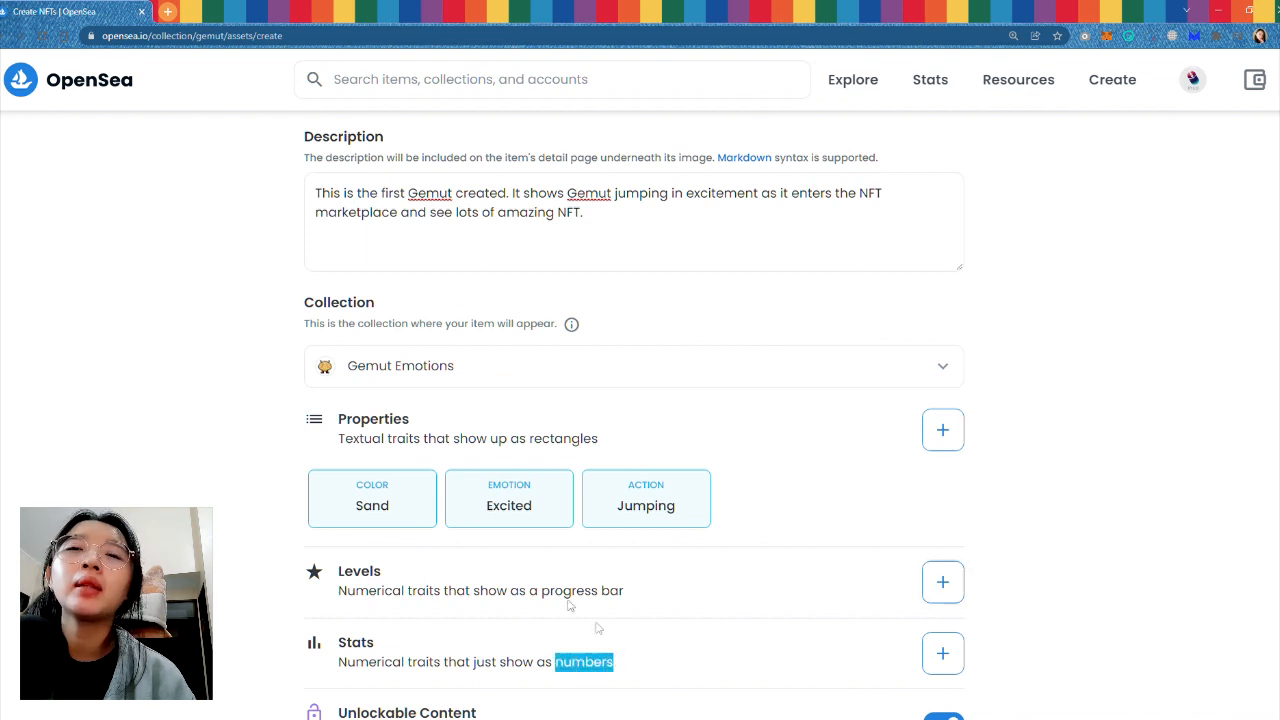
left_click_drag(541, 595, 628, 591)
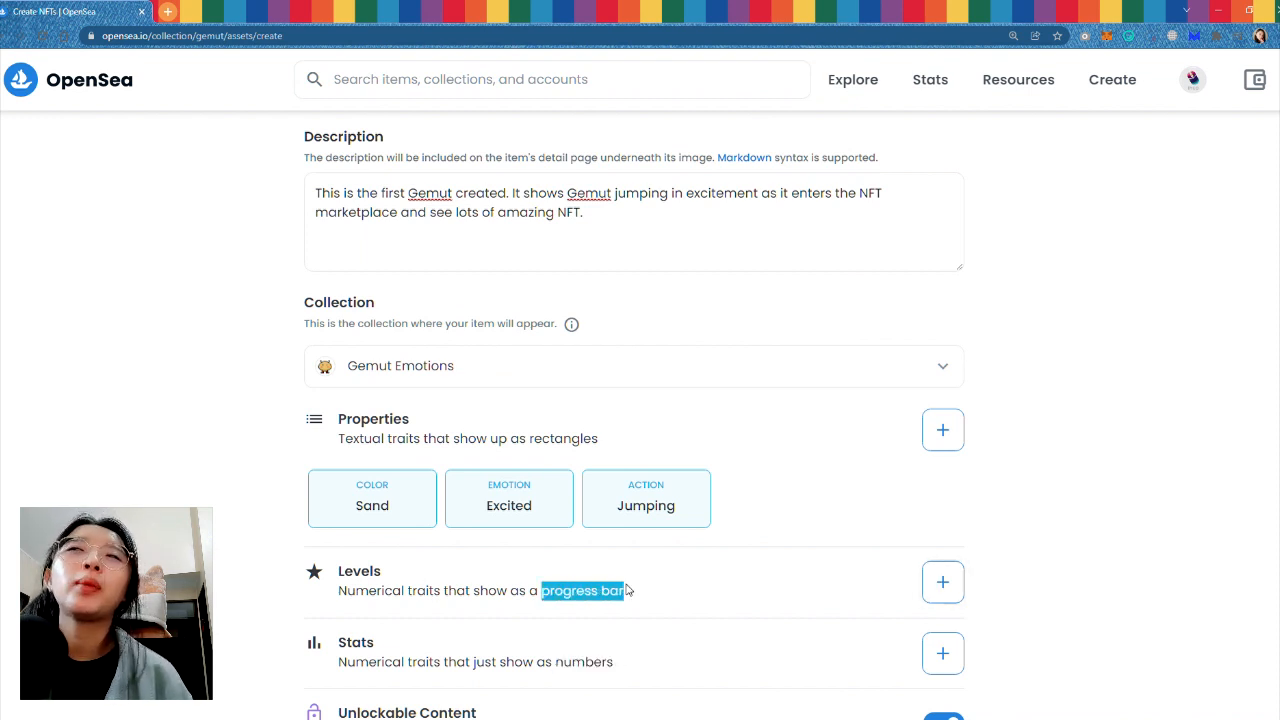
- Turn the item's Unlockable Content option off and back on
scroll(628, 591, "down", 5)
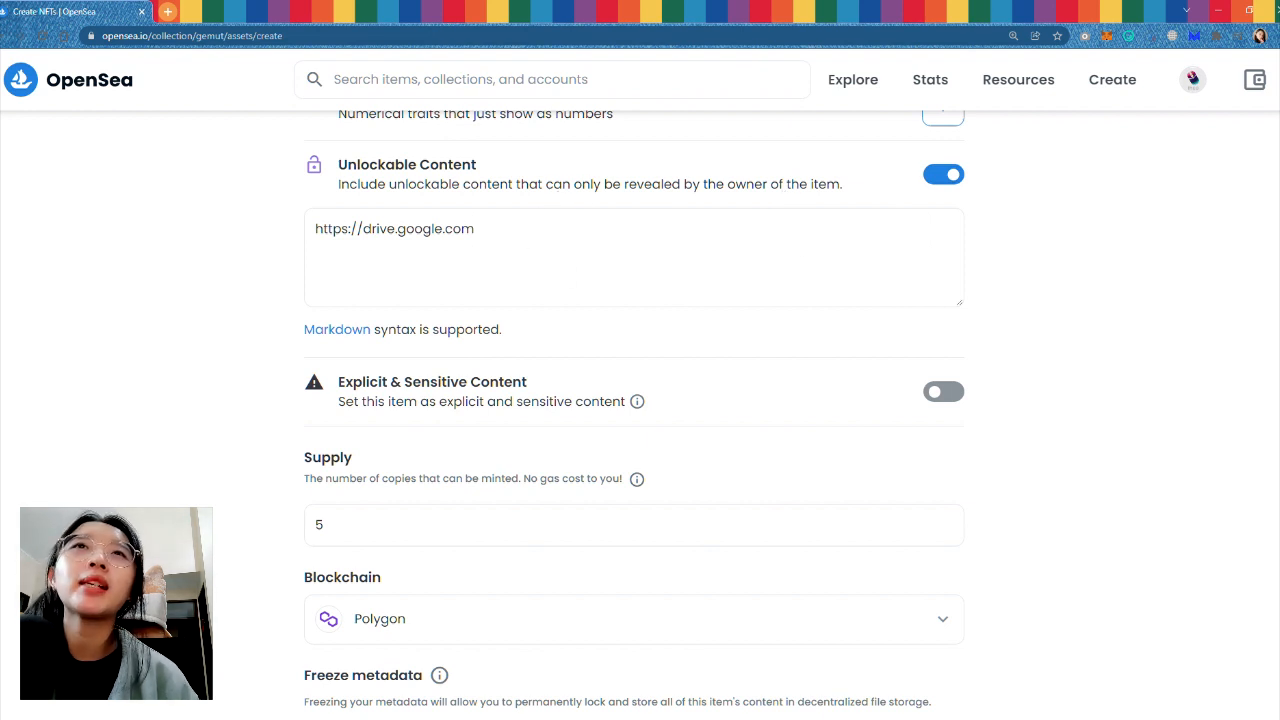
left_click(951, 177)
left_click(951, 177)
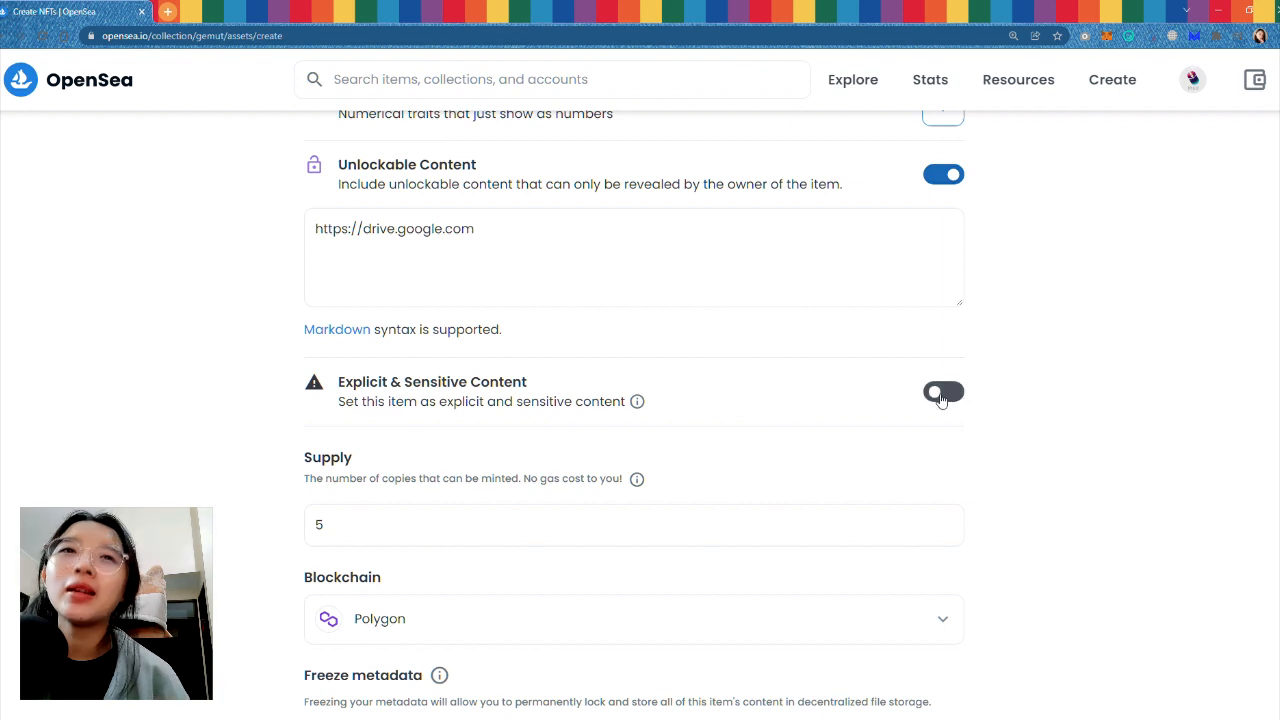
- Review the item's supply and blockchain, and examine the Freeze metadata explanation about decentralized file storage
left_click(348, 533)
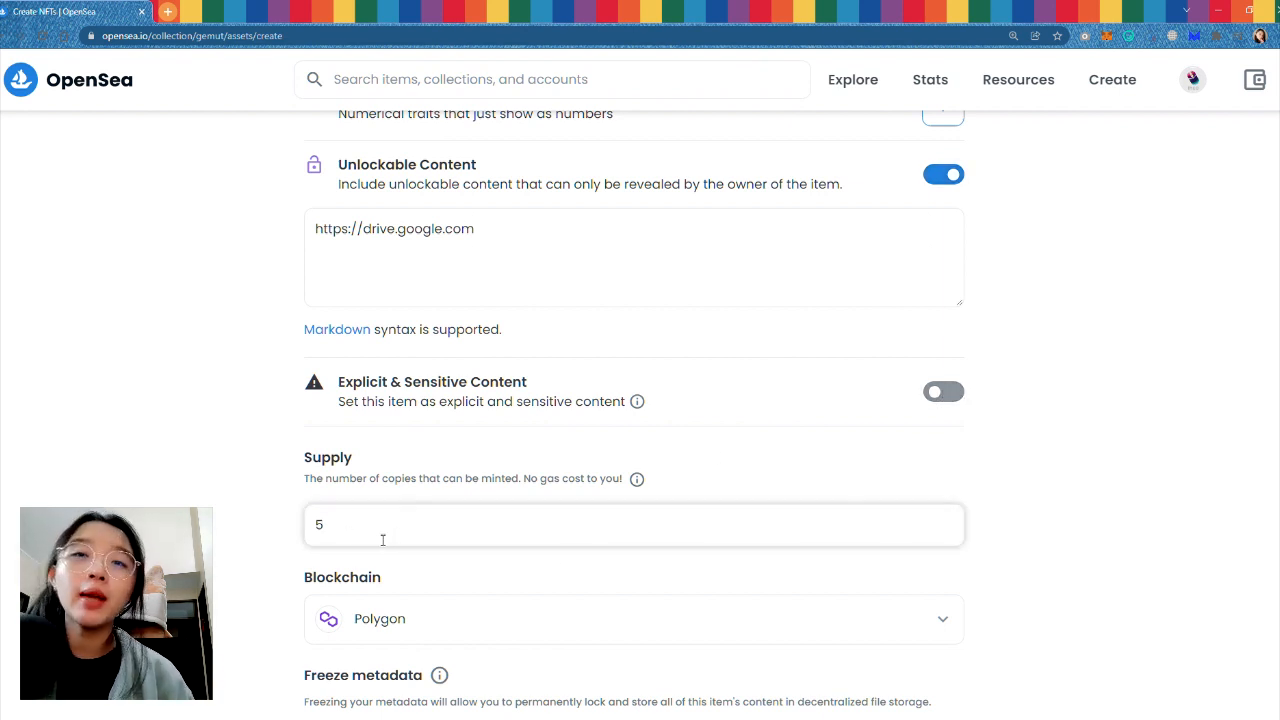
scroll(870, 545, "down", 2)
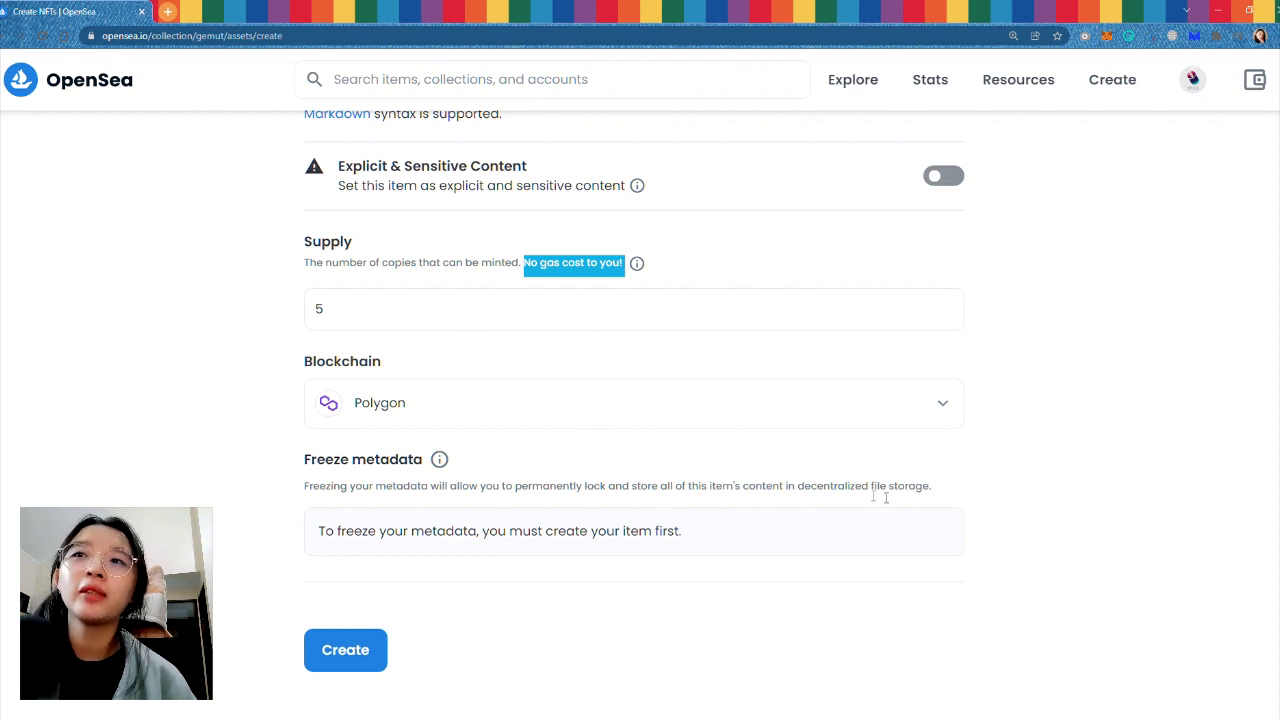
left_click_drag(872, 488, 932, 490)
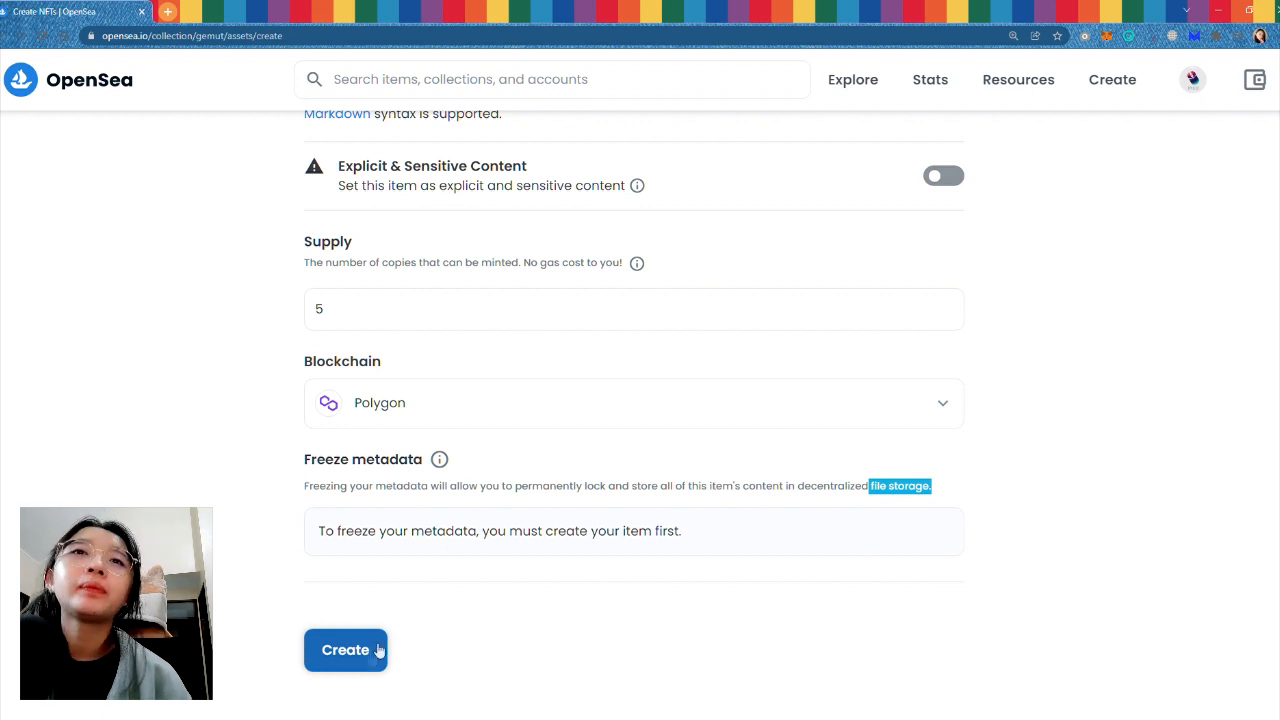
mouse_move(448, 468)
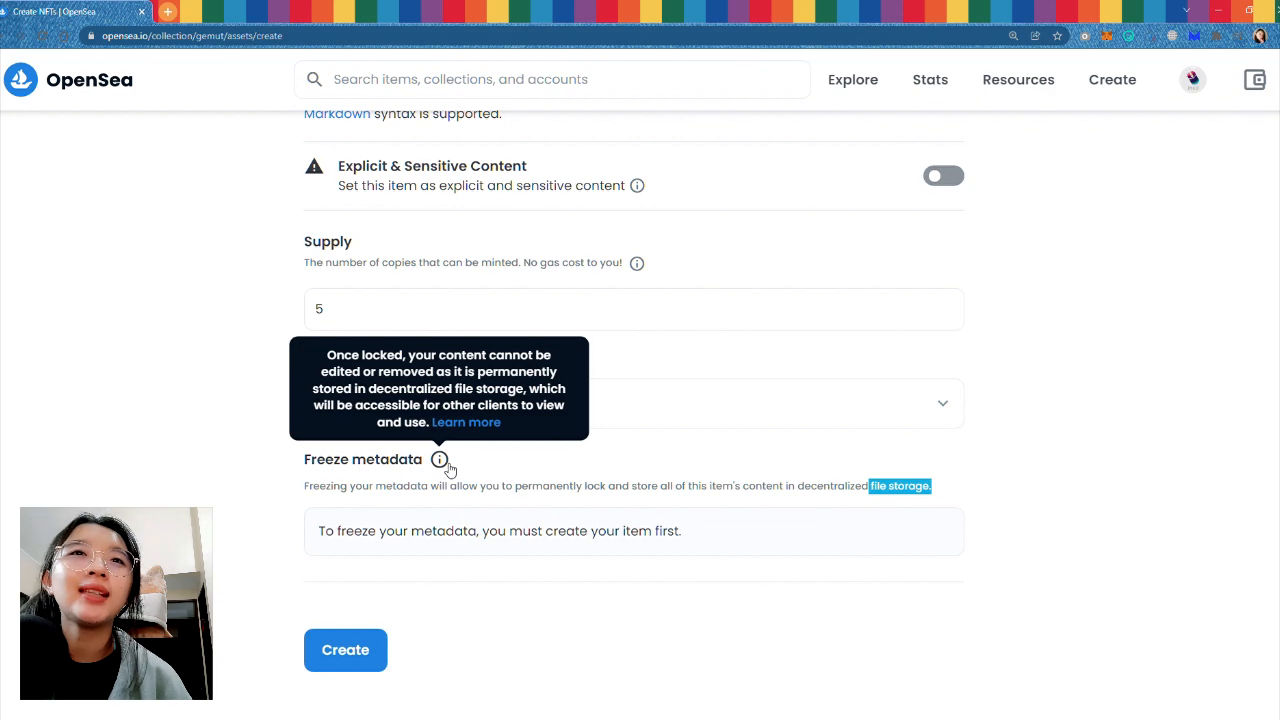
- Create the Gemut Original #1 item and dismiss its sharing dialog
left_click(362, 651)
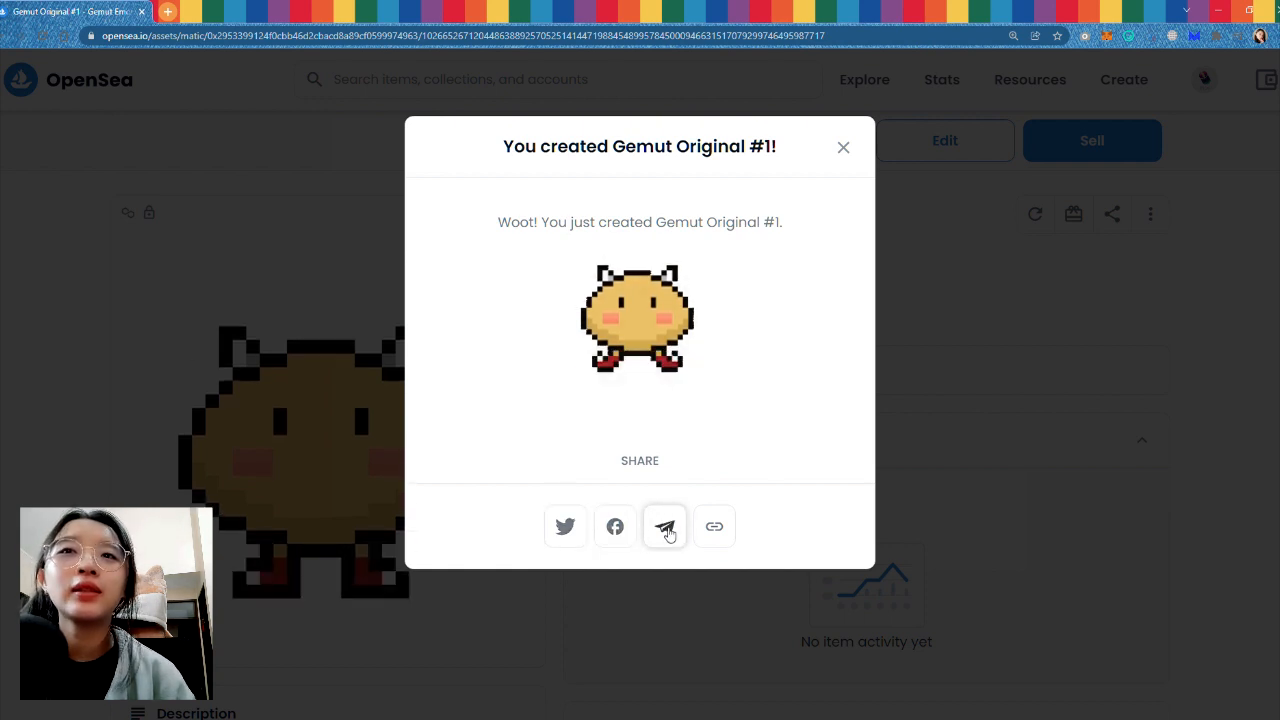
left_click(843, 147)
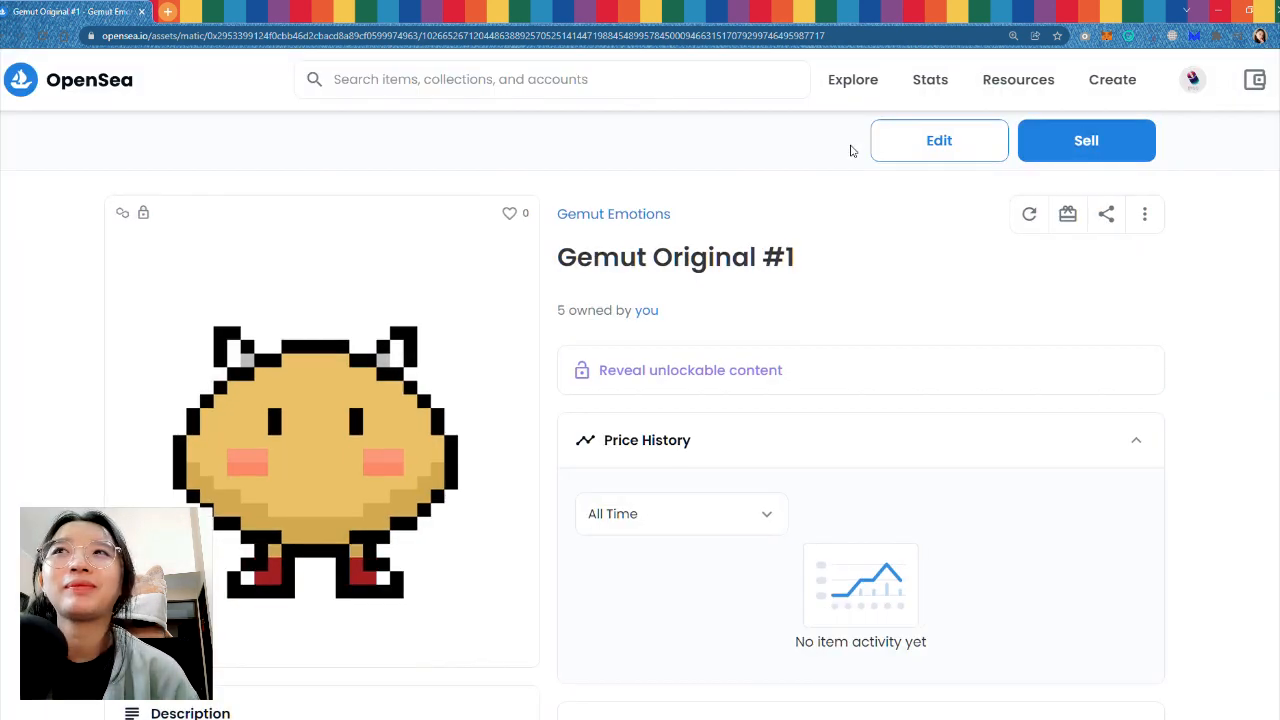
- Review the Gemut Original #1 page, including its token details, item activity and additional item options
scroll(254, 533, "down", 8)
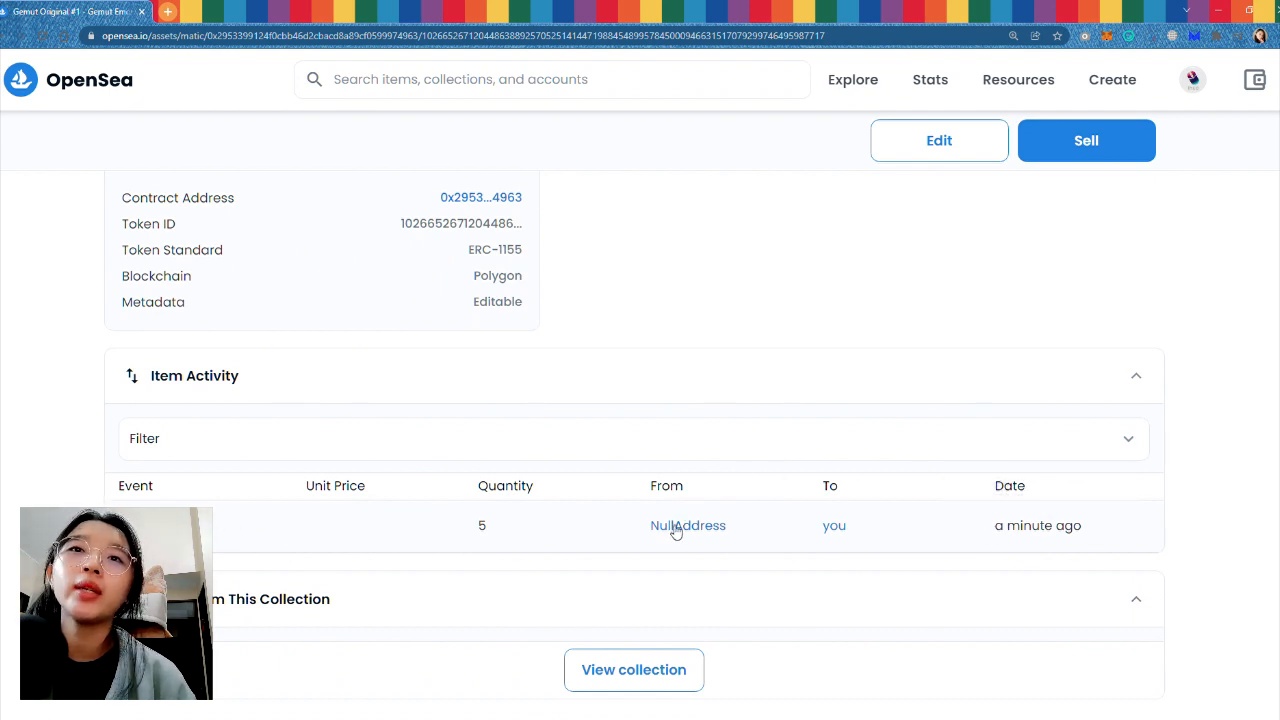
scroll(884, 473, "down", 2)
scroll(886, 477, "up", 10)
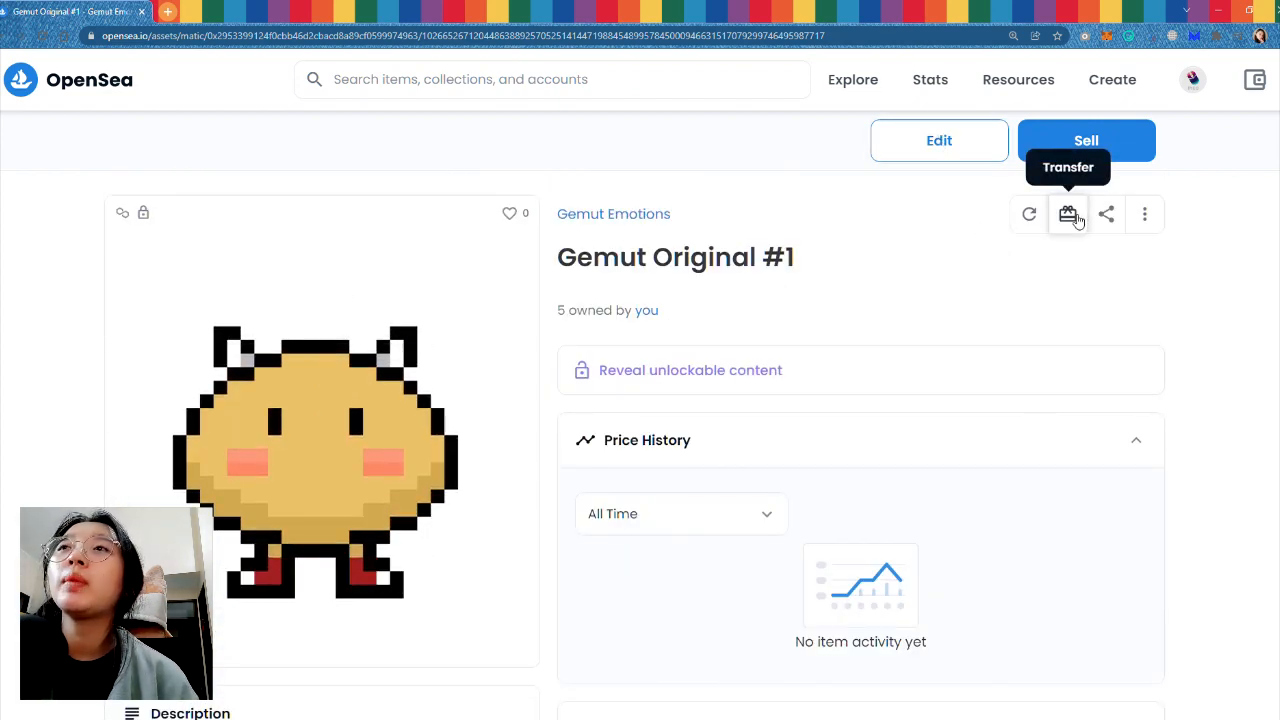
left_click(1146, 216)
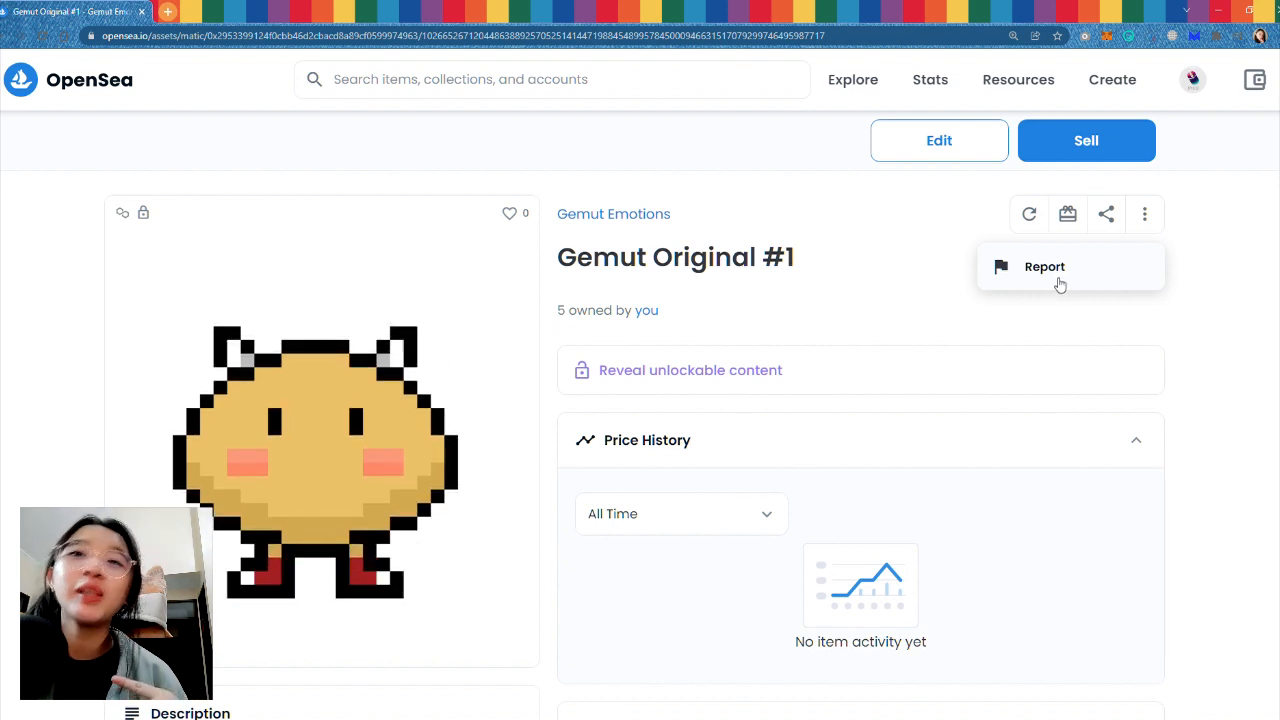
left_click(1014, 332)
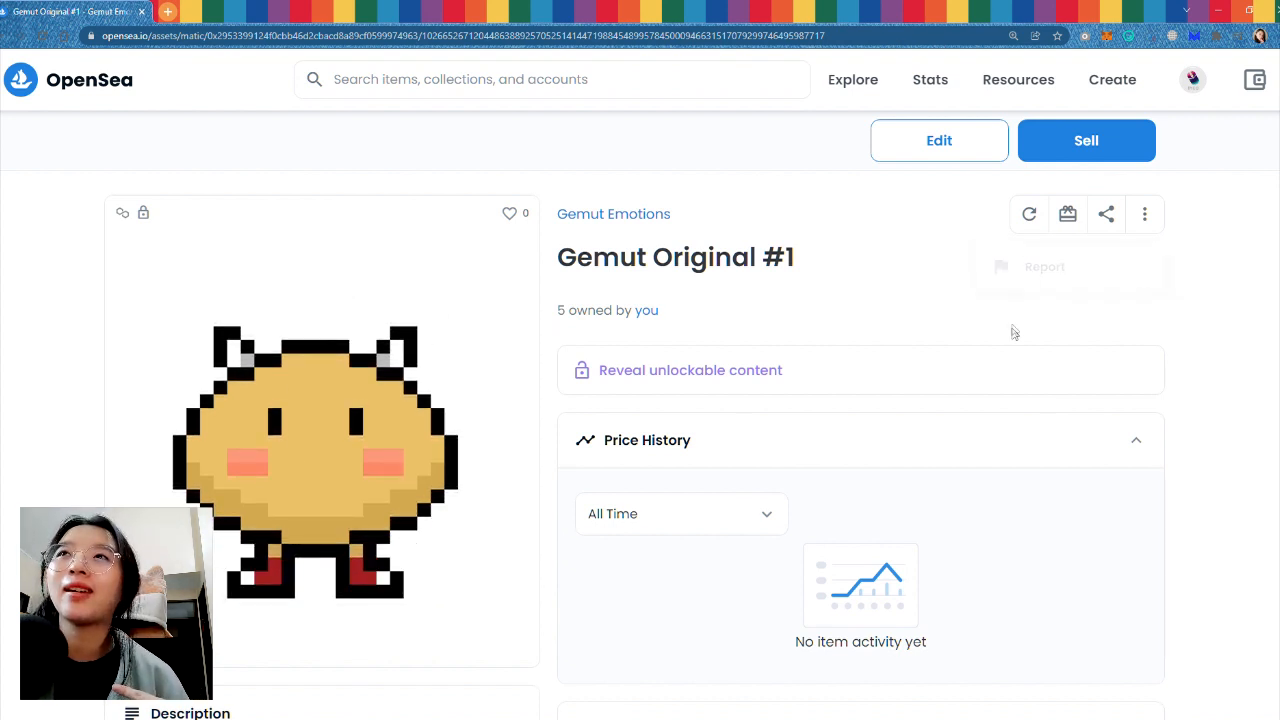
- Start a sale listing for Gemut Original #1 and set its price per unit to 0.015 ETH
left_click(1073, 146)
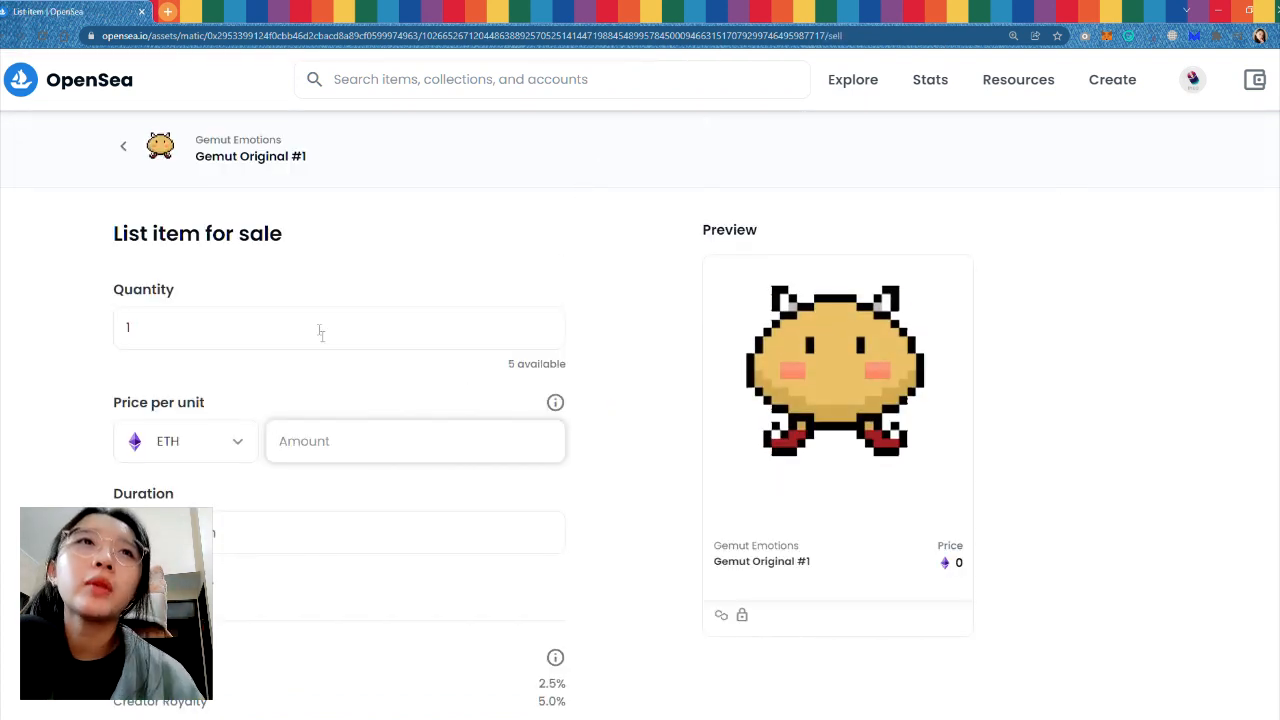
left_click(357, 441)
type("0.015")
- Examine the fees deducted from the listing's sale and highlight their percentages
scroll(357, 441, "down", 2)
mouse_move(571, 572)
left_mouse_down()
mouse_move(550, 566)
mouse_move(558, 551)
left_mouse_up()
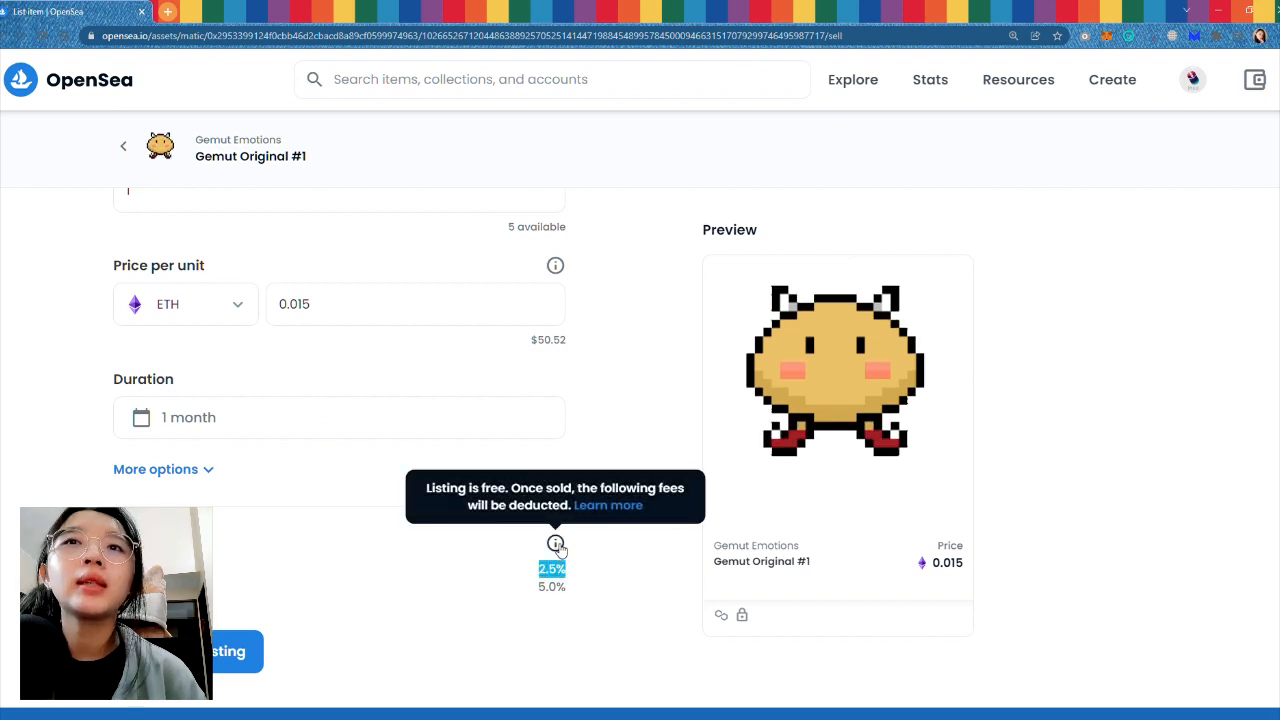
left_click(566, 578)
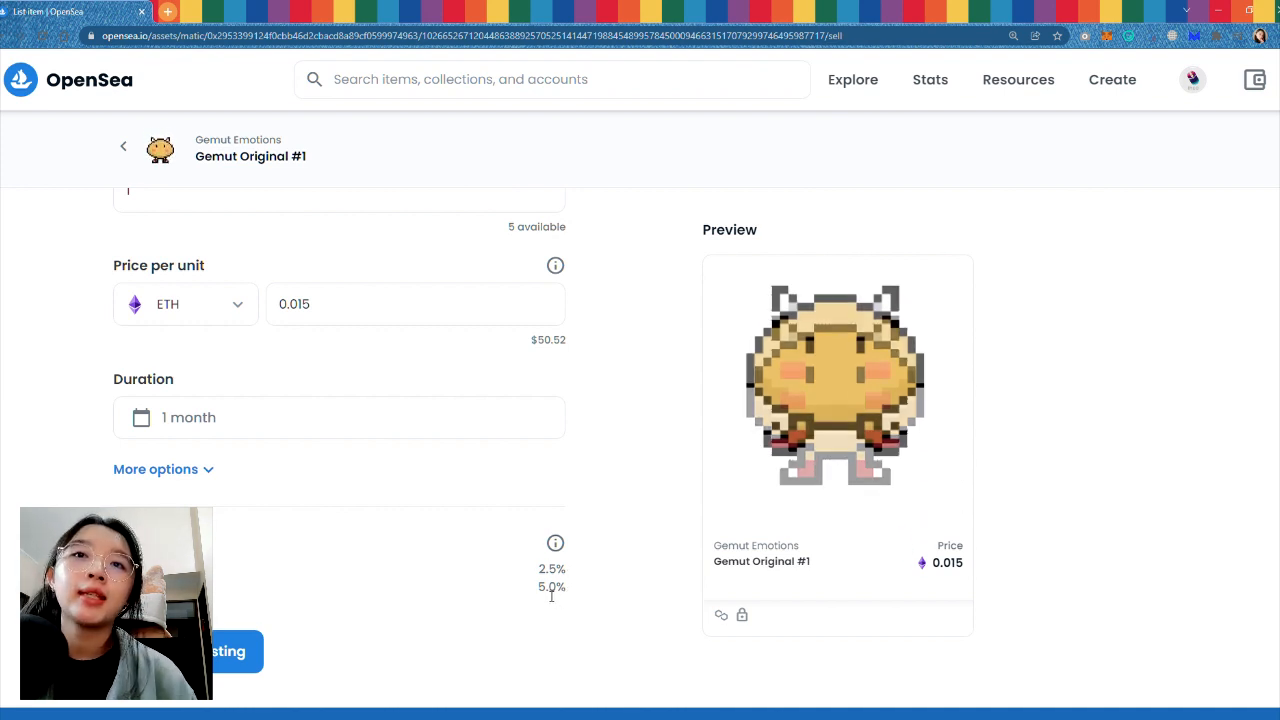
left_click_drag(545, 590, 567, 592)
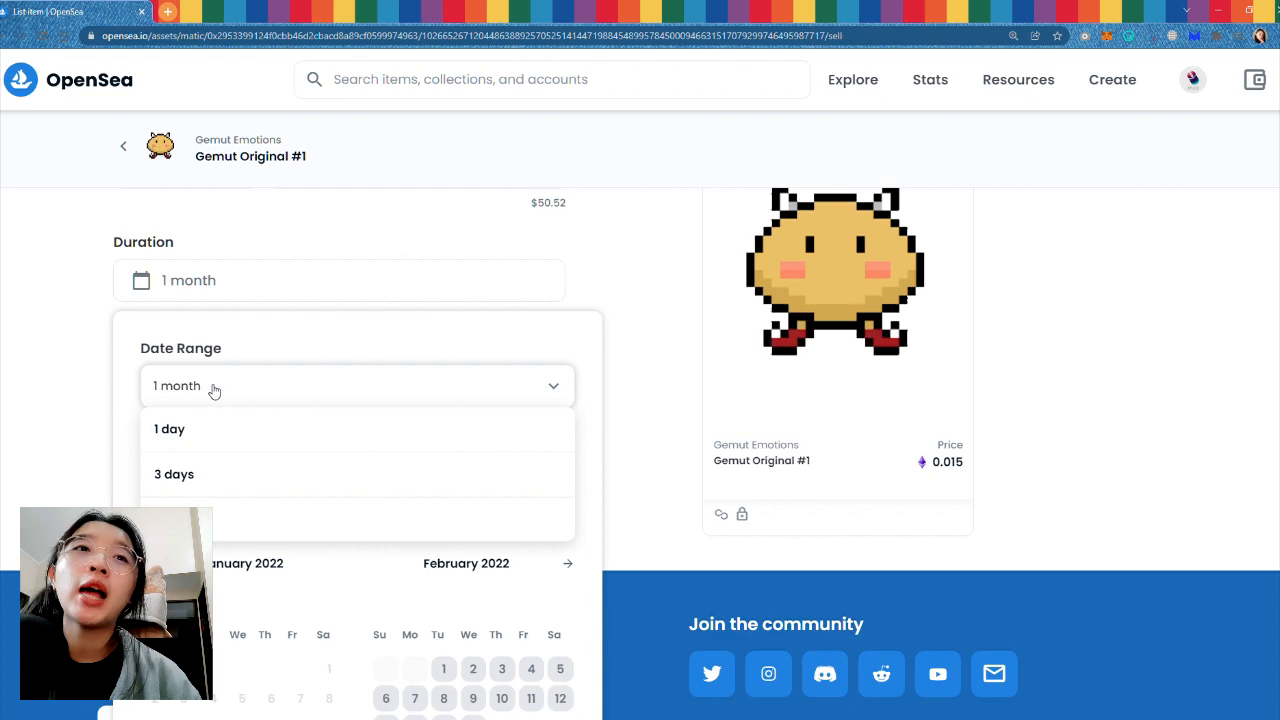
- Check the date range options for the listing's duration and keep the duration at 1 month
left_click(38, 383)
scroll(400, 450, "up", 1)
scroll(429, 467, "up", 2)
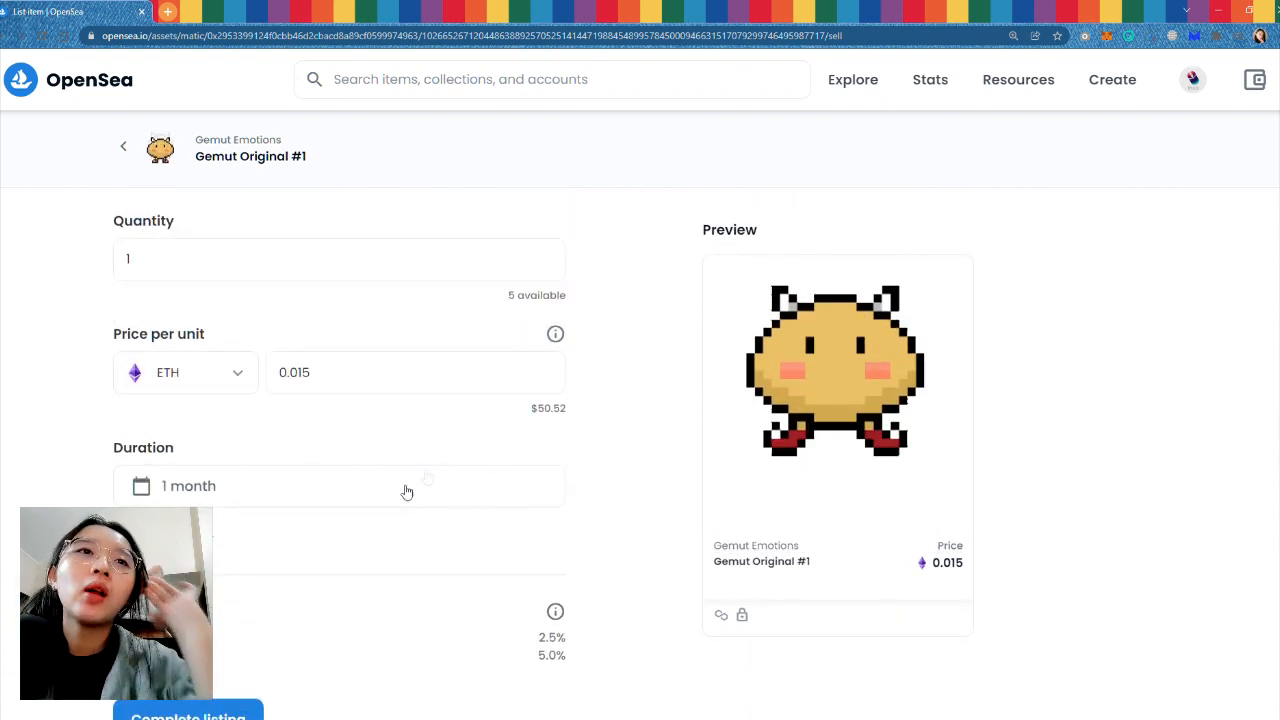
left_click(284, 500)
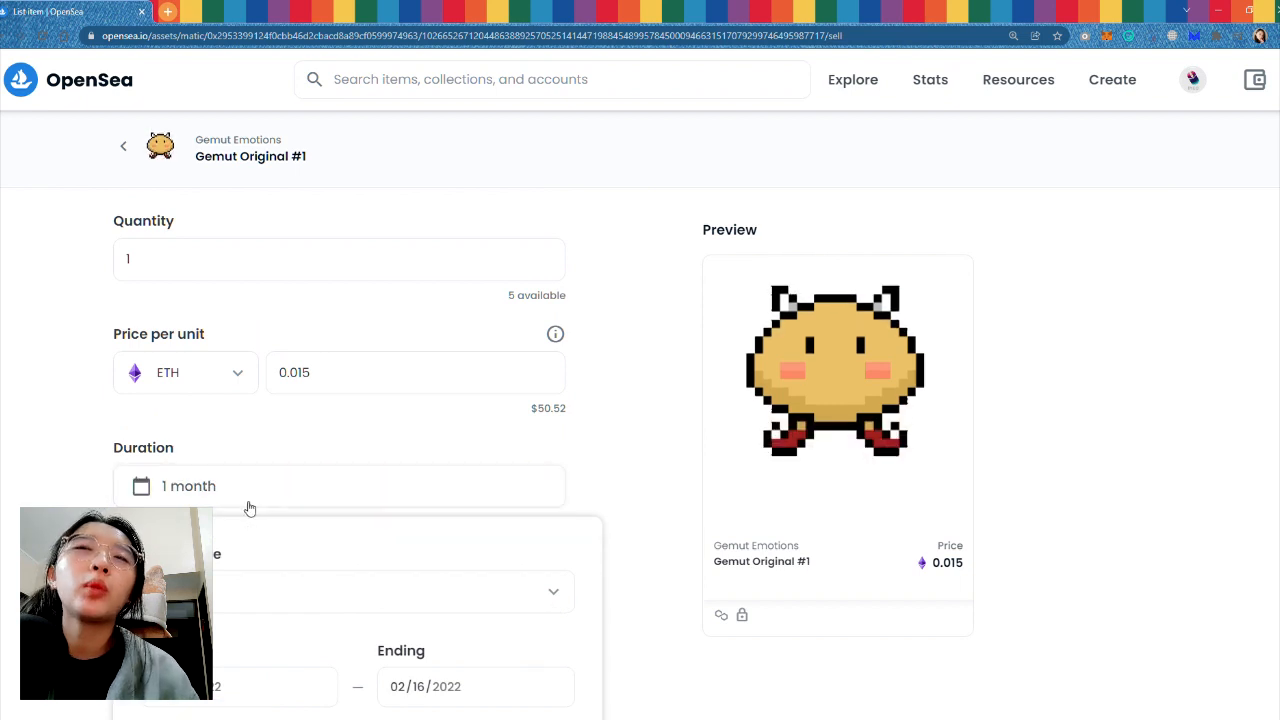
left_click(1055, 405)
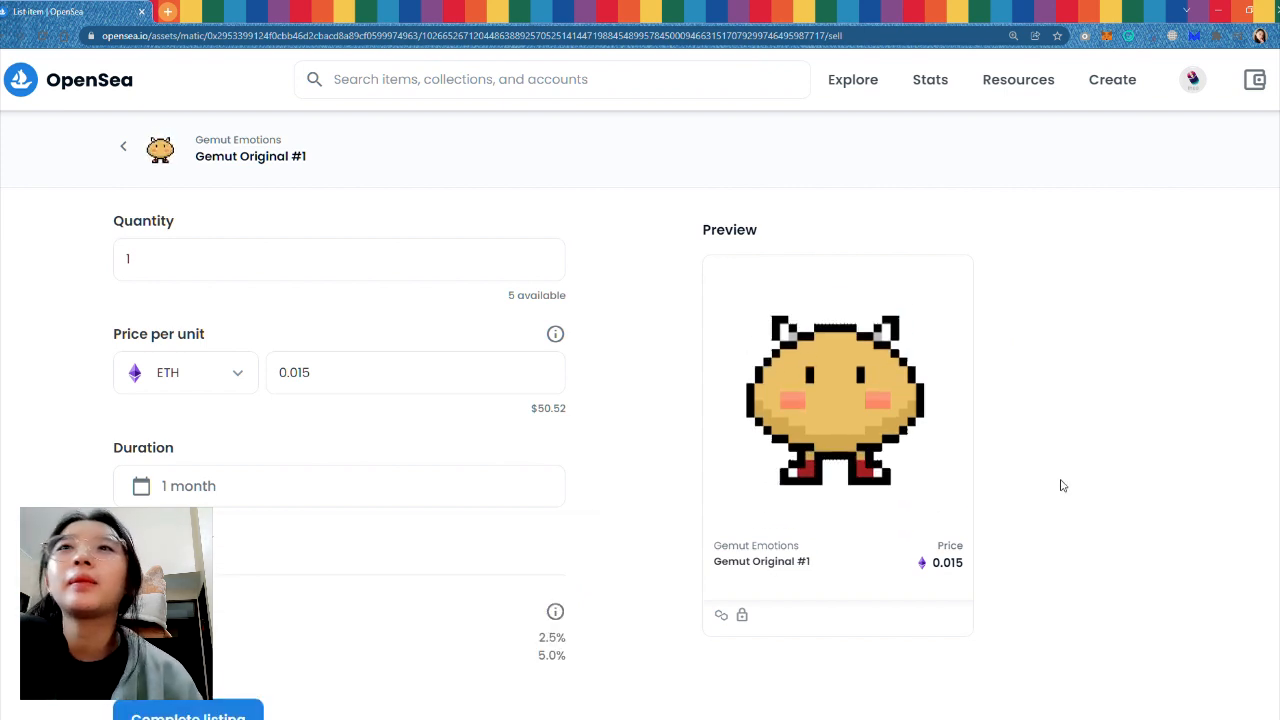
- Set the listing quantity to 5 and proceed to complete the listing
scroll(979, 450, "down", 3)
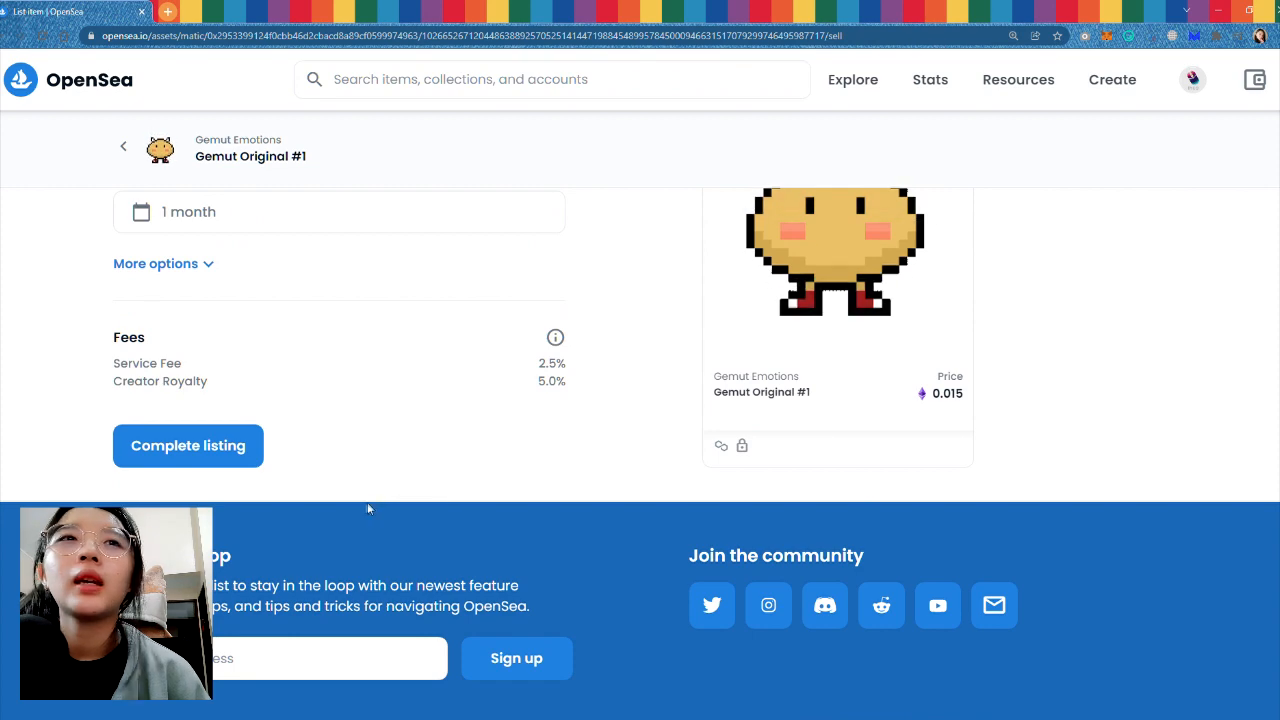
scroll(368, 508, "up", 2)
scroll(425, 572, "up", 2)
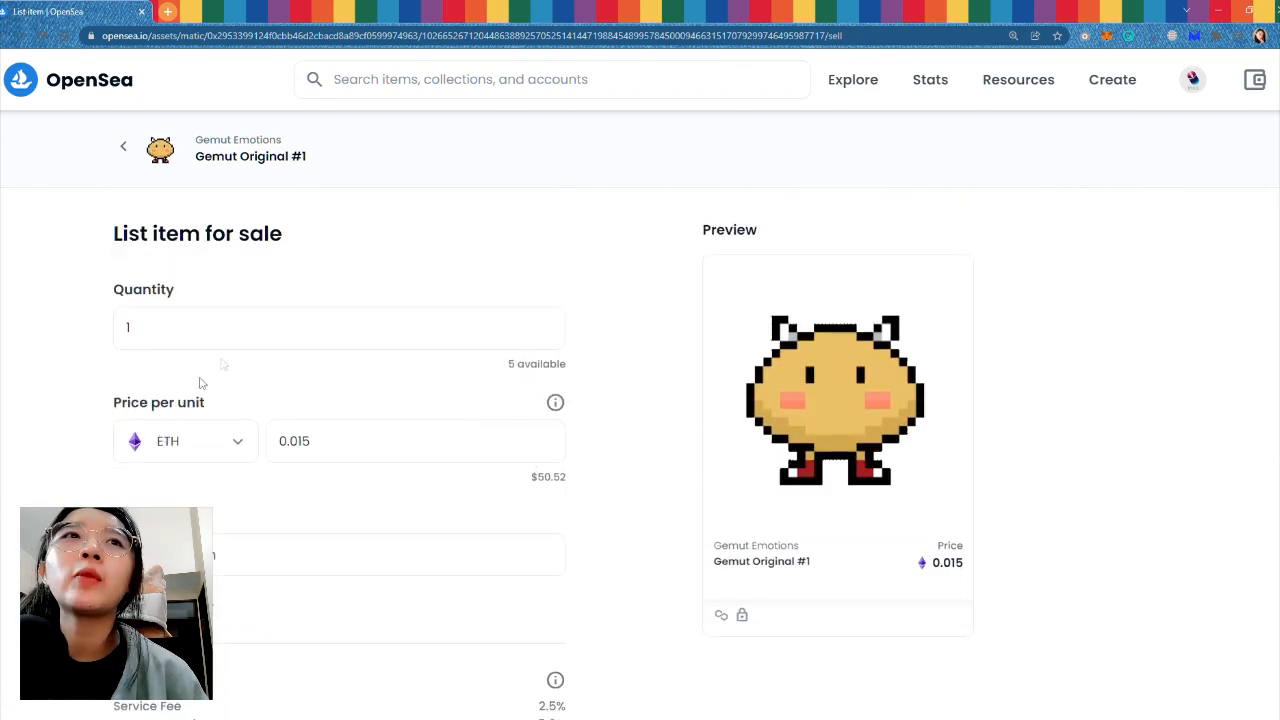
left_click_drag(157, 326, 88, 322)
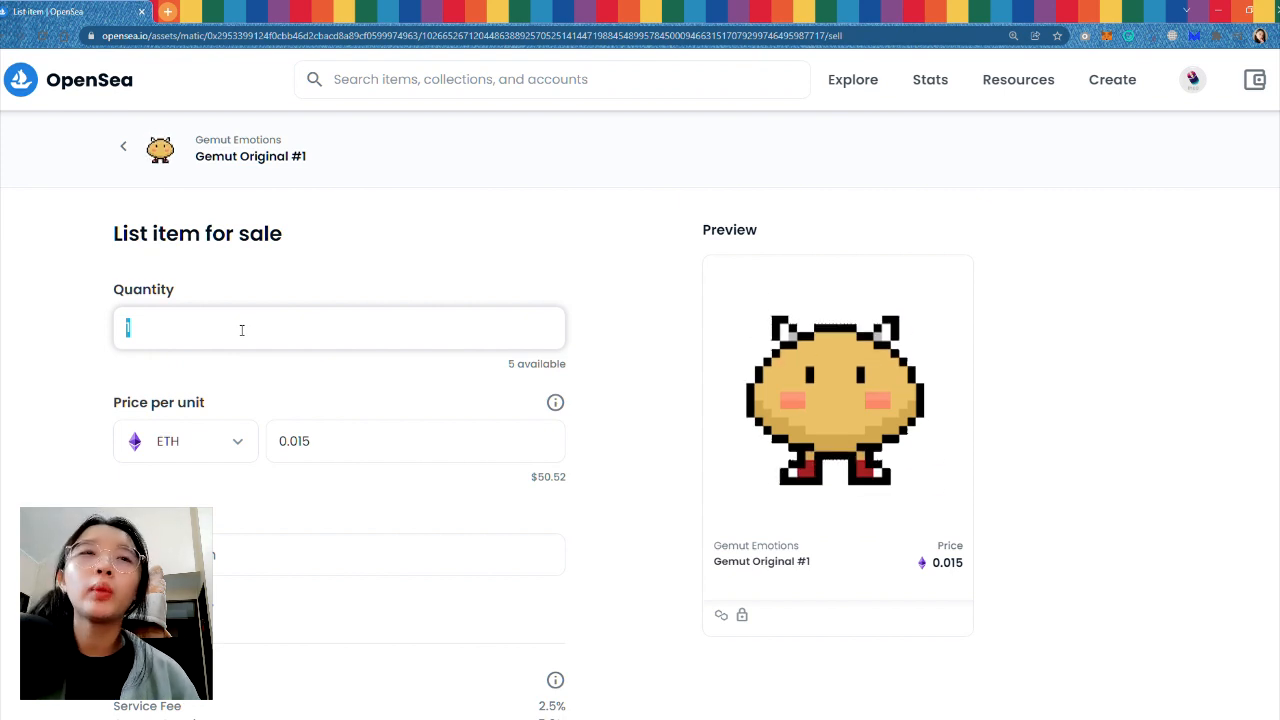
scroll(241, 330, "down", 4)
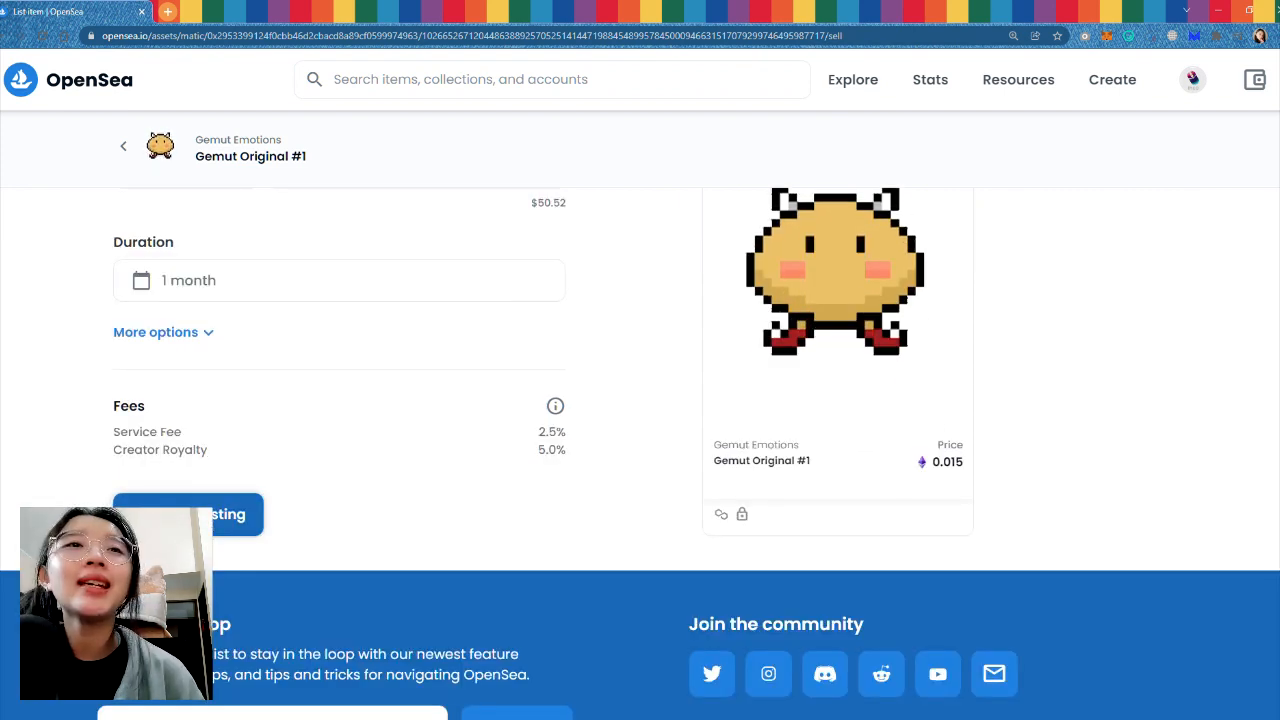
left_click(188, 514)
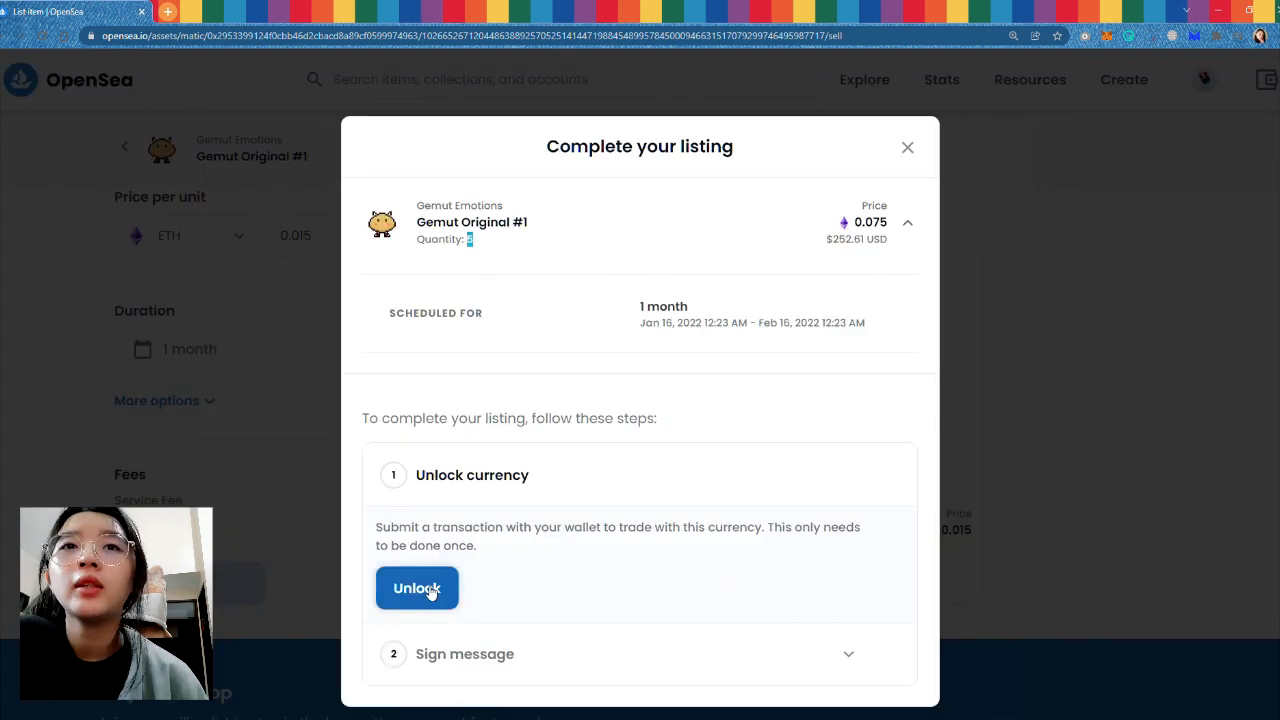
- Unlock the currency and sign the wallet requests to list Gemut Original #1, and open the listed item's page
left_click(425, 591)
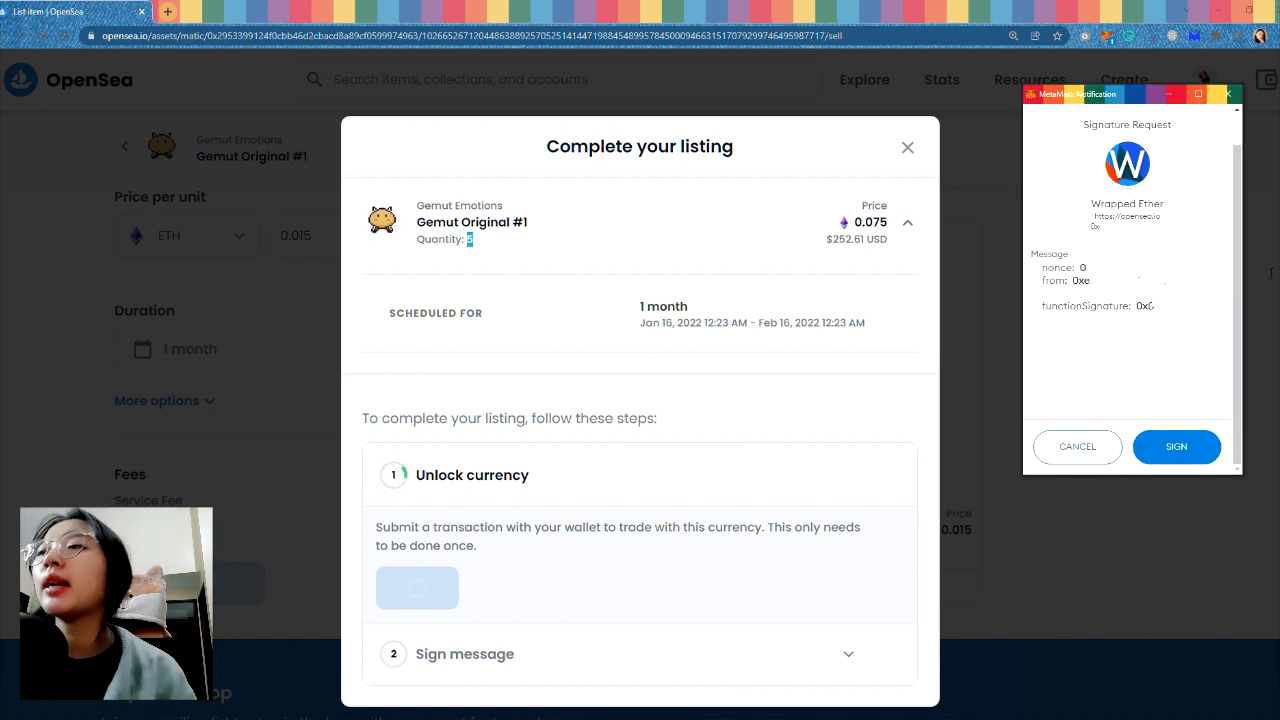
left_click(996, 159)
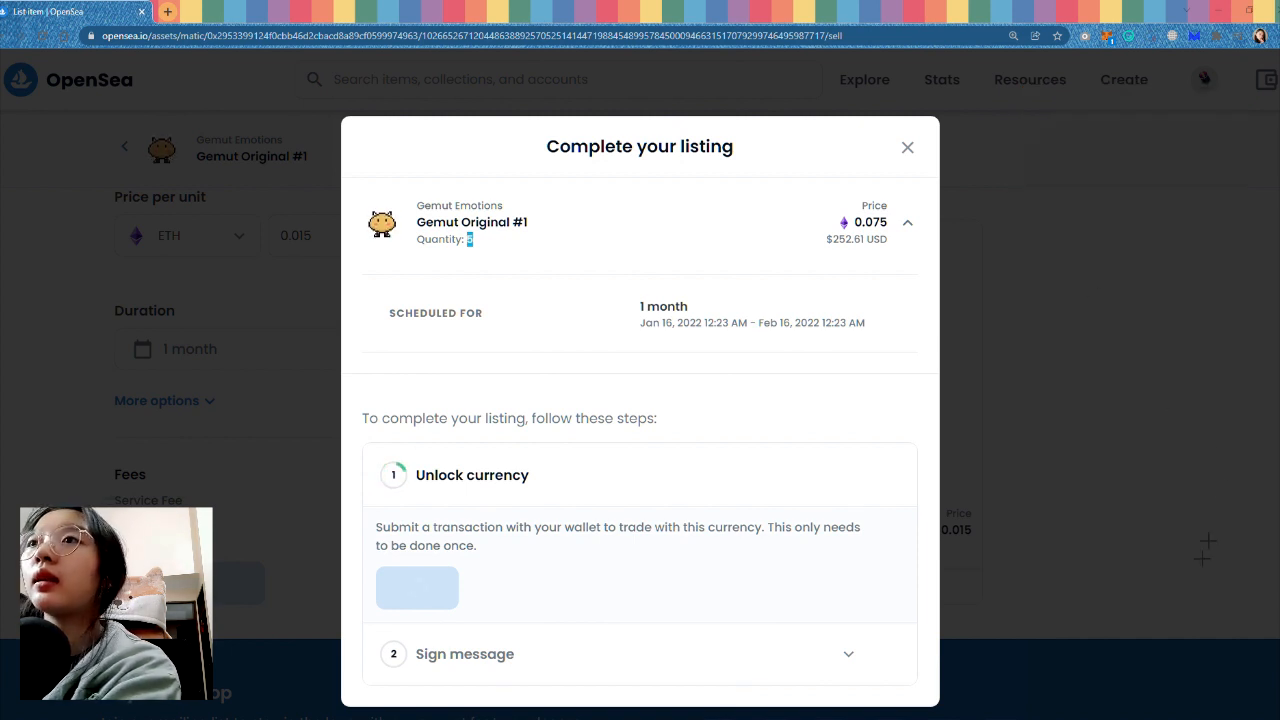
left_click(436, 632)
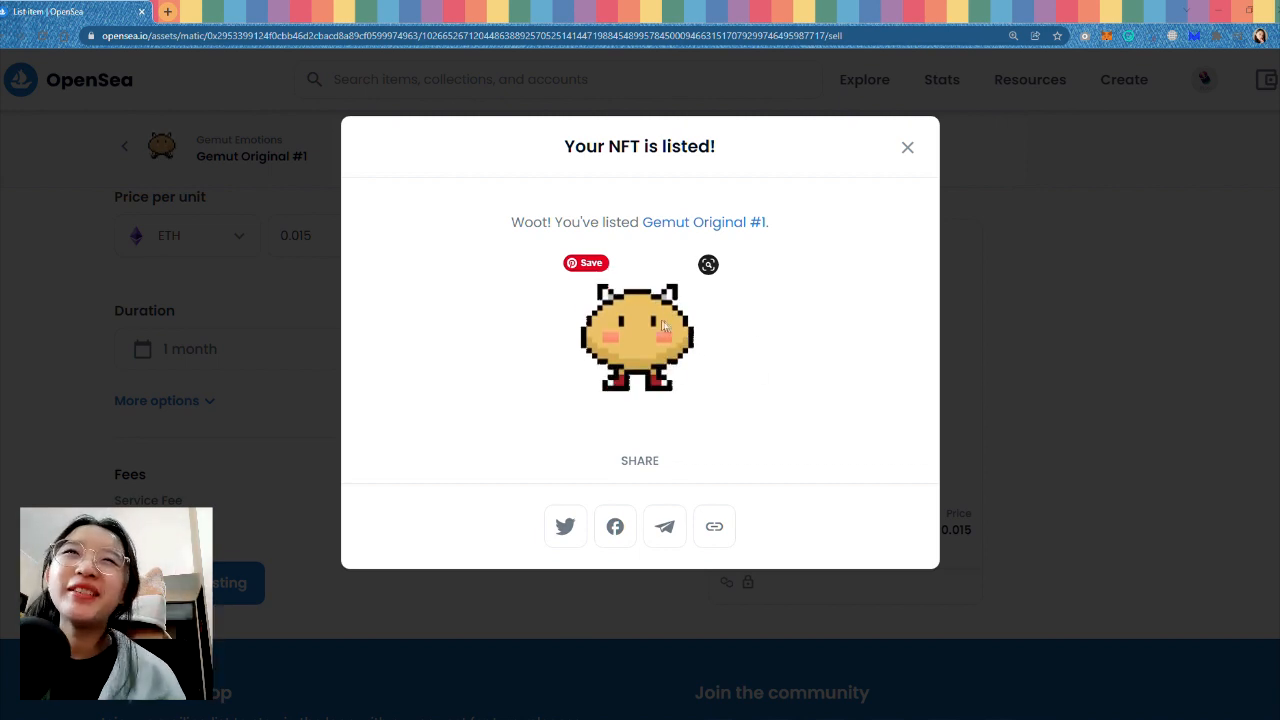
left_click(756, 222)
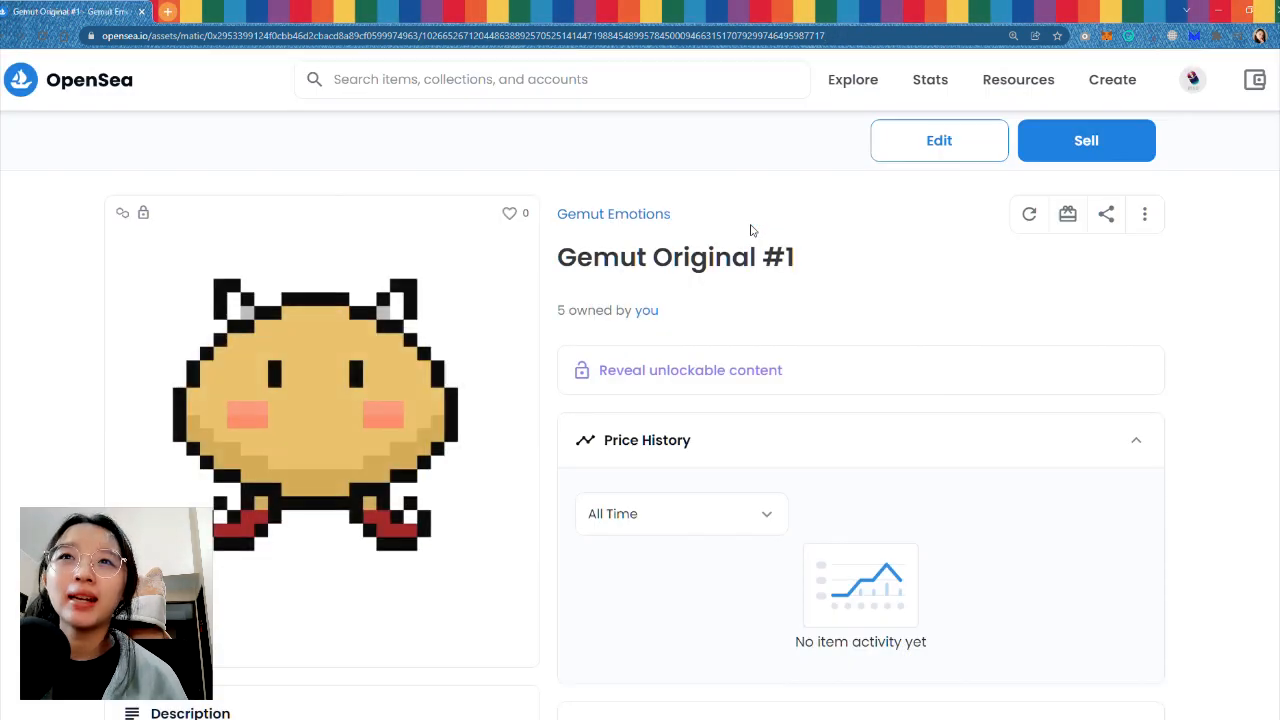